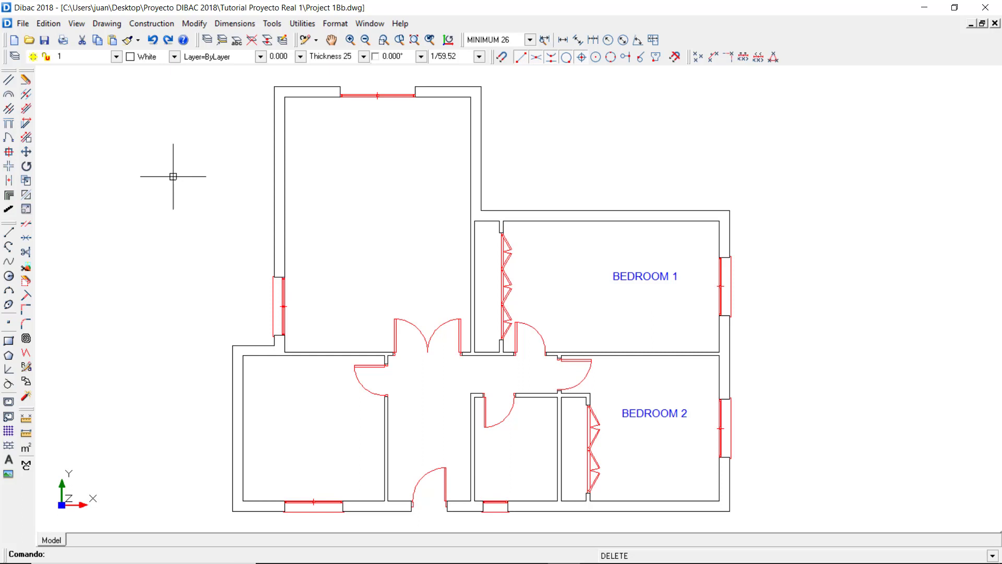
Delete Bedroom 1's wardrobe front, its closet partition, the bedroom door and the wall segment that held that door.
left_click(29, 80)
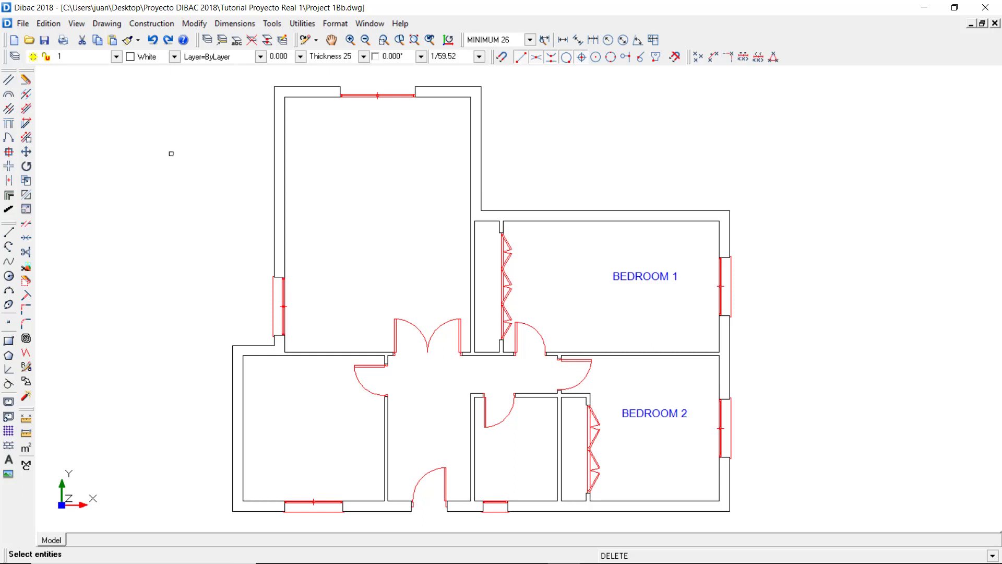
left_click(507, 279)
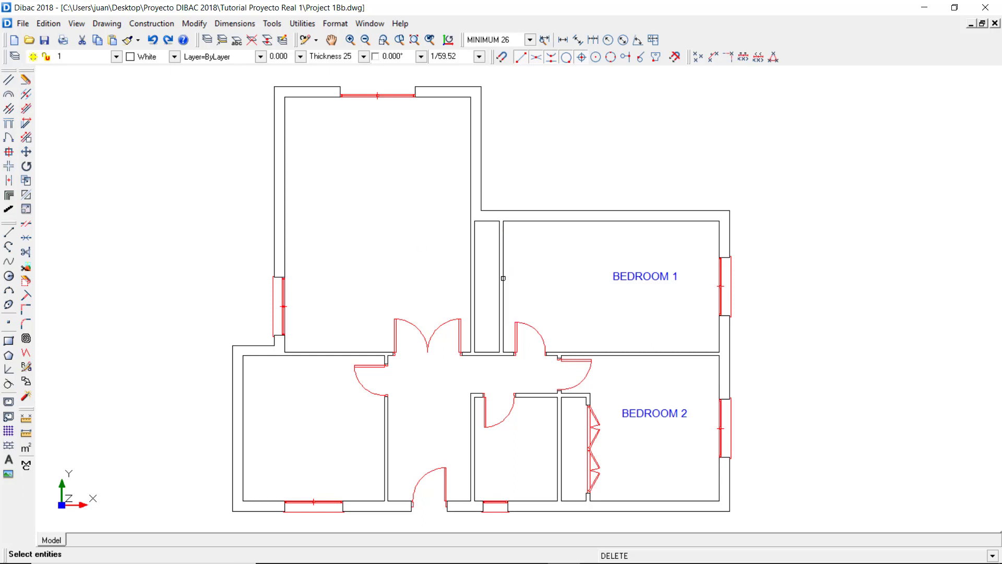
left_click(505, 278)
key("Return")
left_click(517, 328)
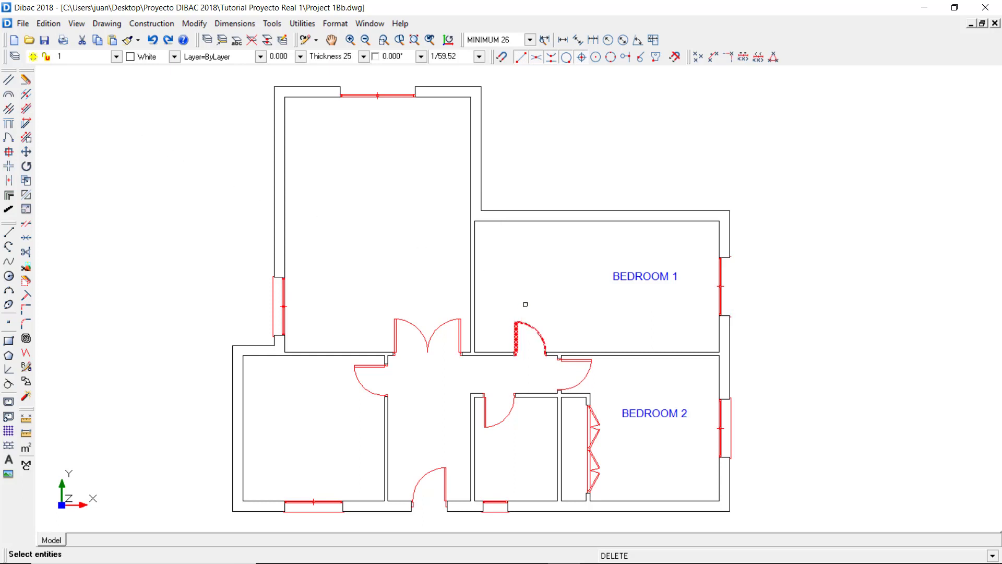
key("Return")
left_click(523, 354)
key("Return")
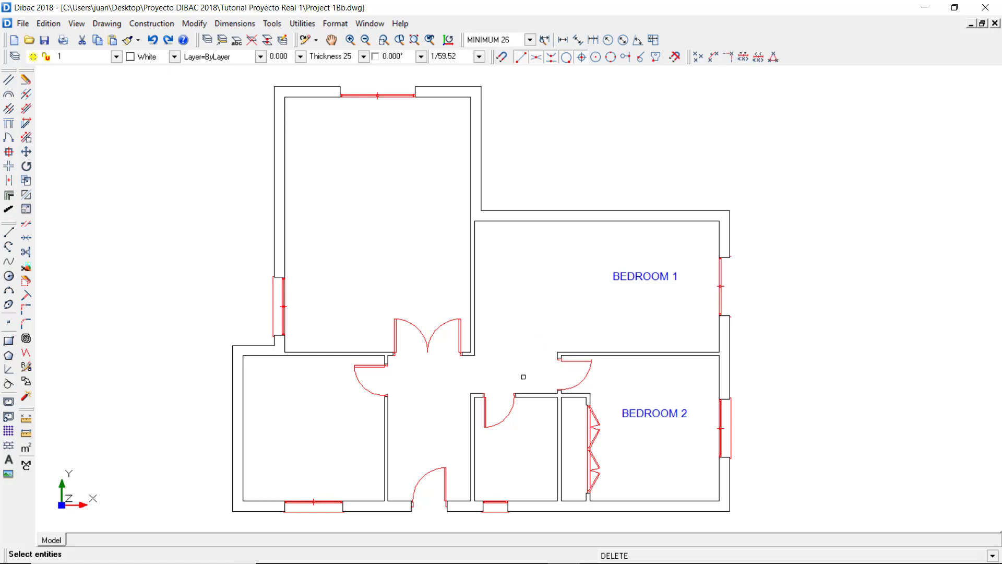
Delete the door, the hall-side wall and the small window of the room beside Bedroom 2's closet.
left_click(509, 409)
key("Return")
left_click(475, 412)
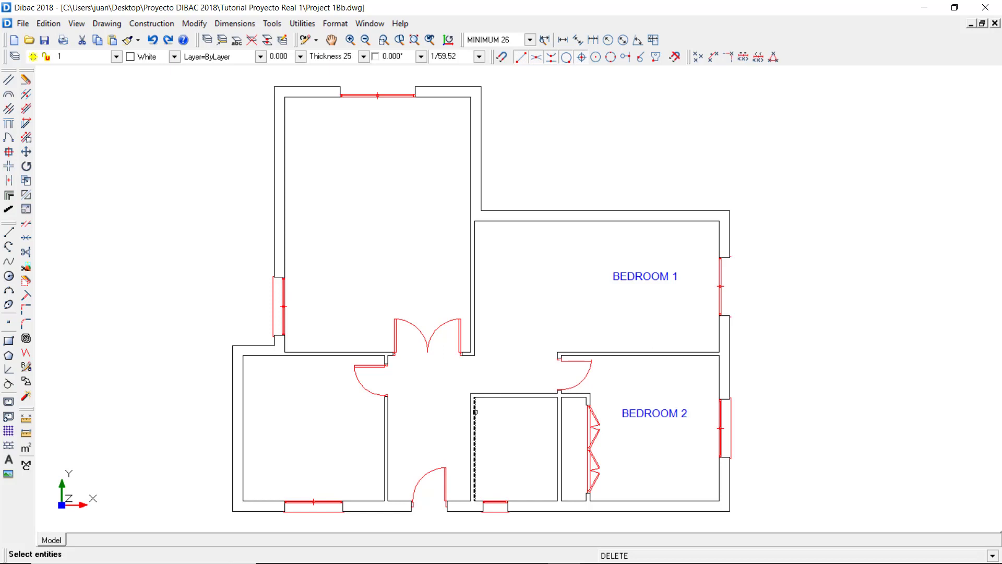
key("Return")
left_click(500, 500)
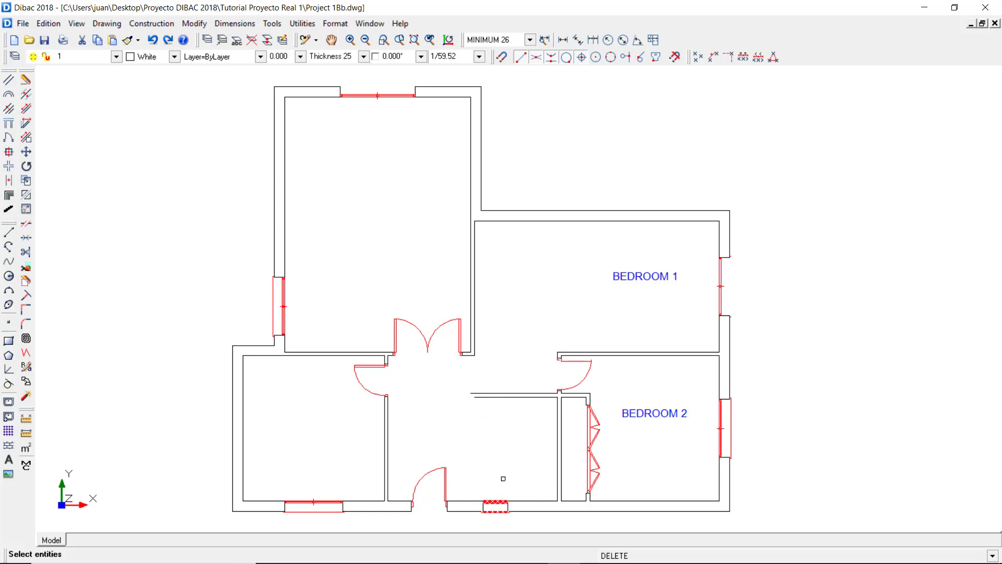
key("Return")
Draw a thickness 9 wall, constrained orthogonally, from the end of the partition between the bedrooms up to the upper exterior wall.
scroll(505, 420, "up", 1)
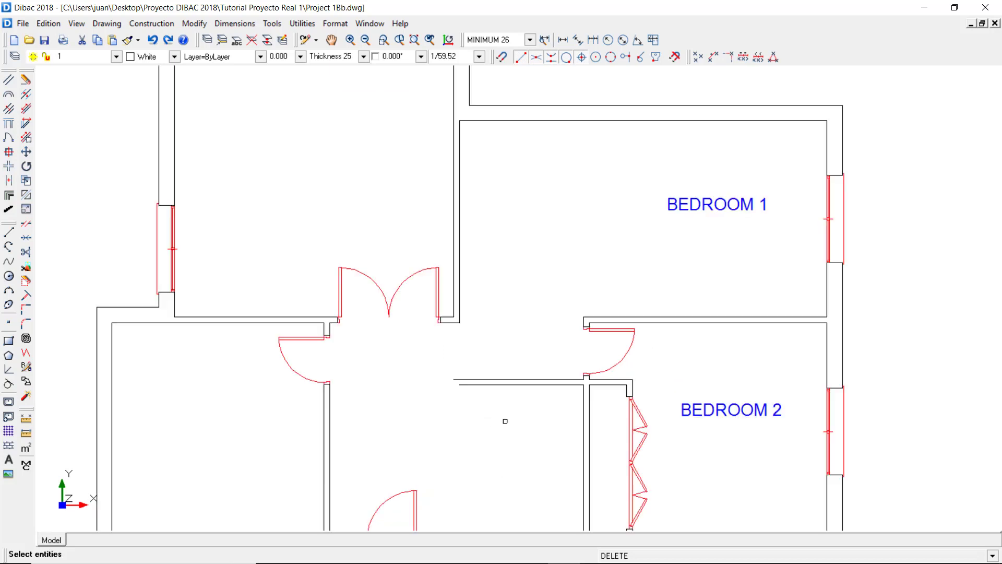
middle_click_drag(501, 354, 497, 320)
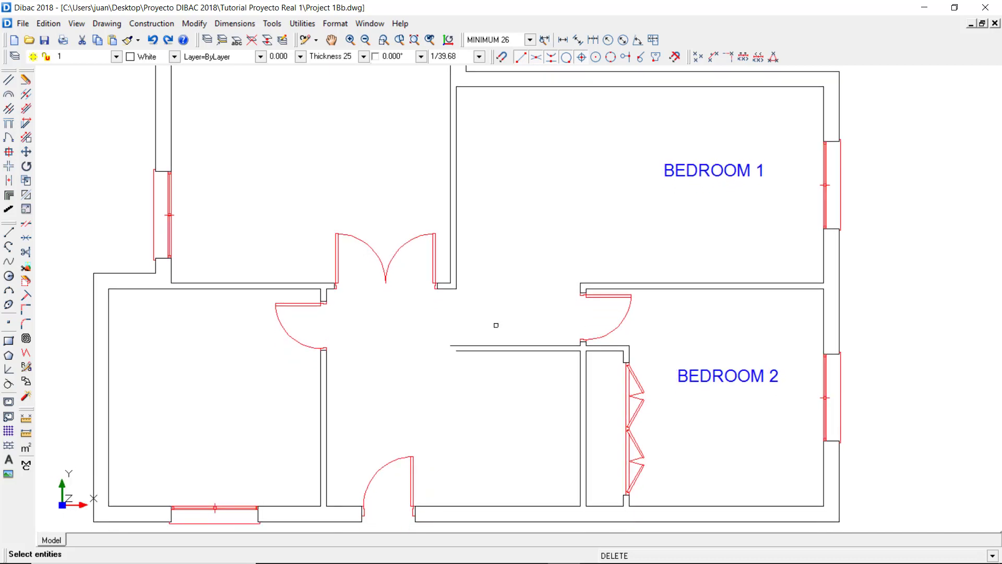
key("Return")
key("w")
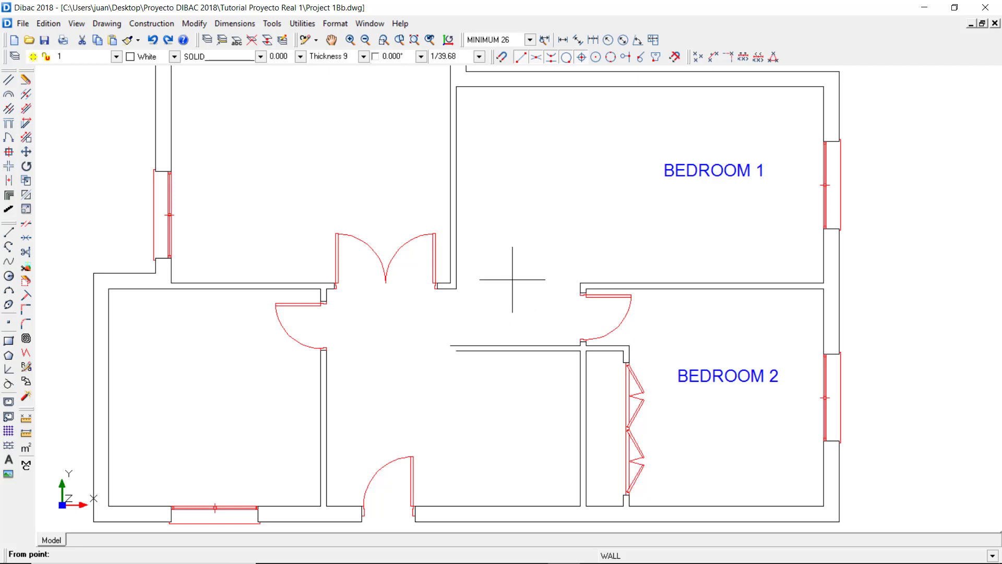
left_click(581, 284)
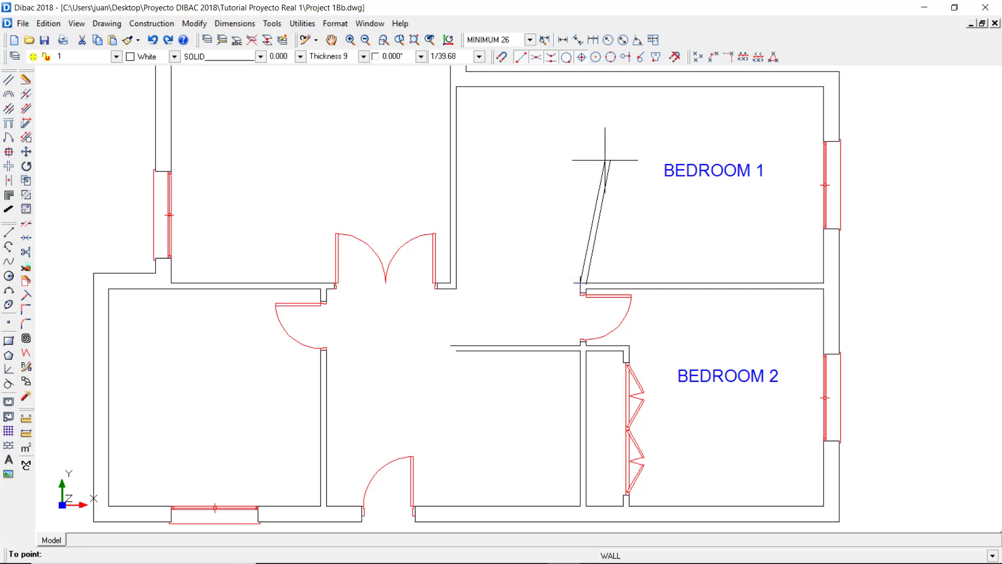
left_click(376, 56)
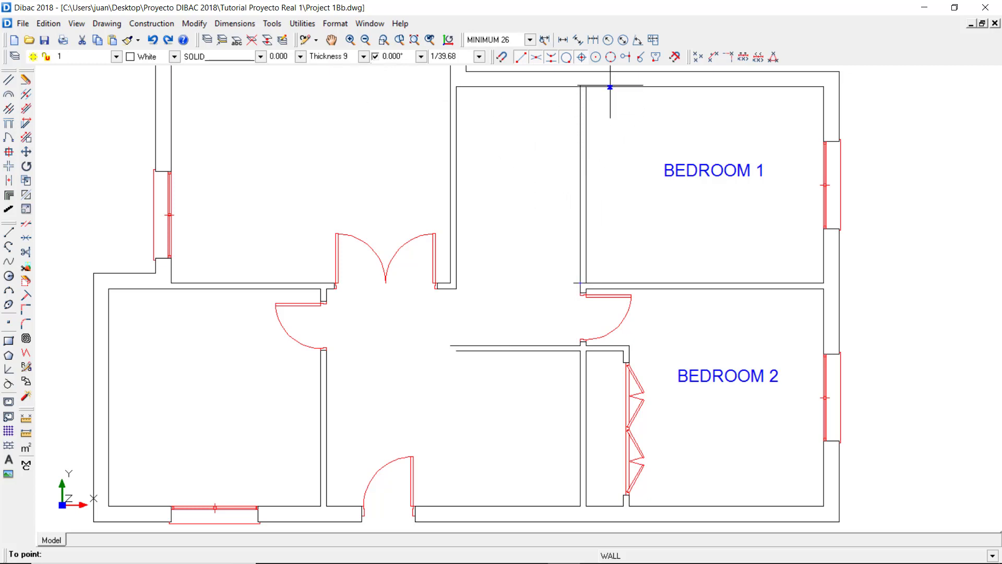
left_click(611, 85)
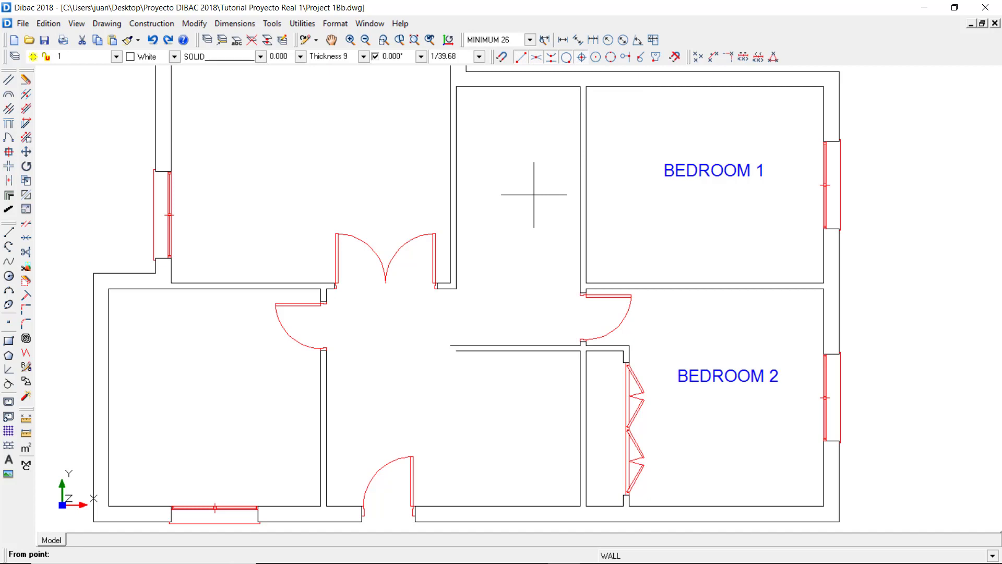
Draw a short wall continuing from the living room wall corner to the open end of the hallway partition.
left_click(456, 289)
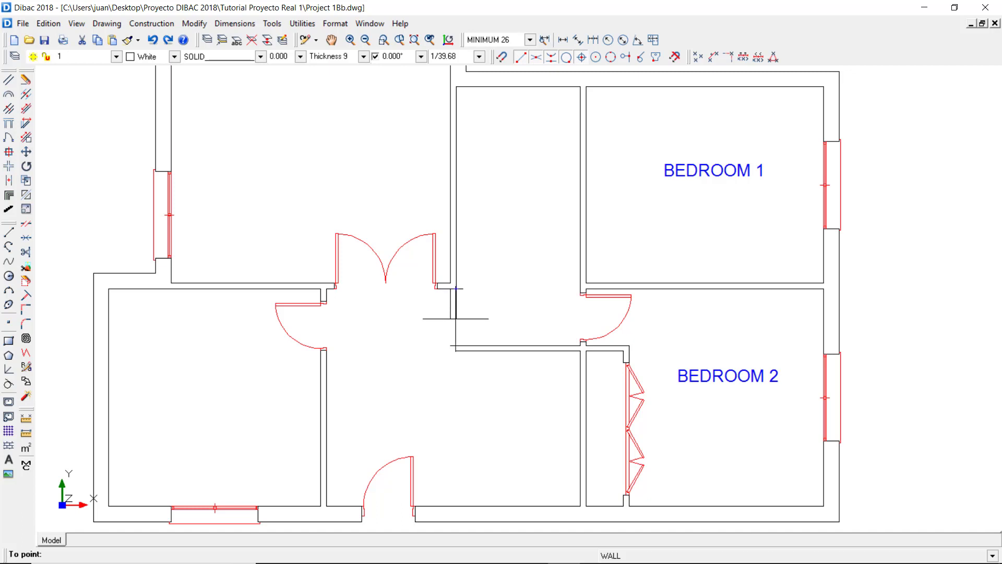
left_click(452, 346)
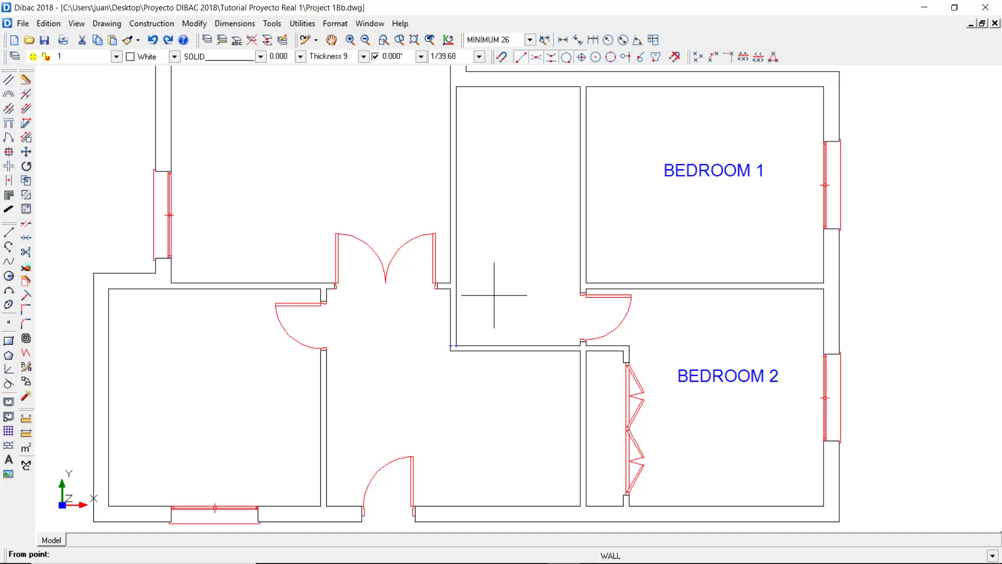
key("Escape")
Add a wall parallel to the upper exterior wall at a distance of 2.1 across the space beside Bedroom 1.
left_click(9, 109)
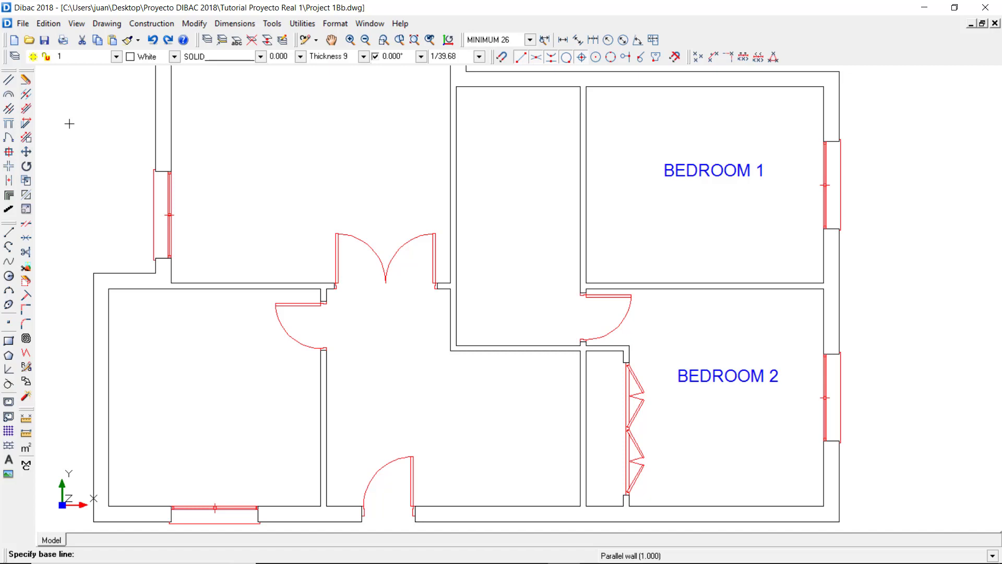
type("2.1")
key("Return")
left_click(501, 87)
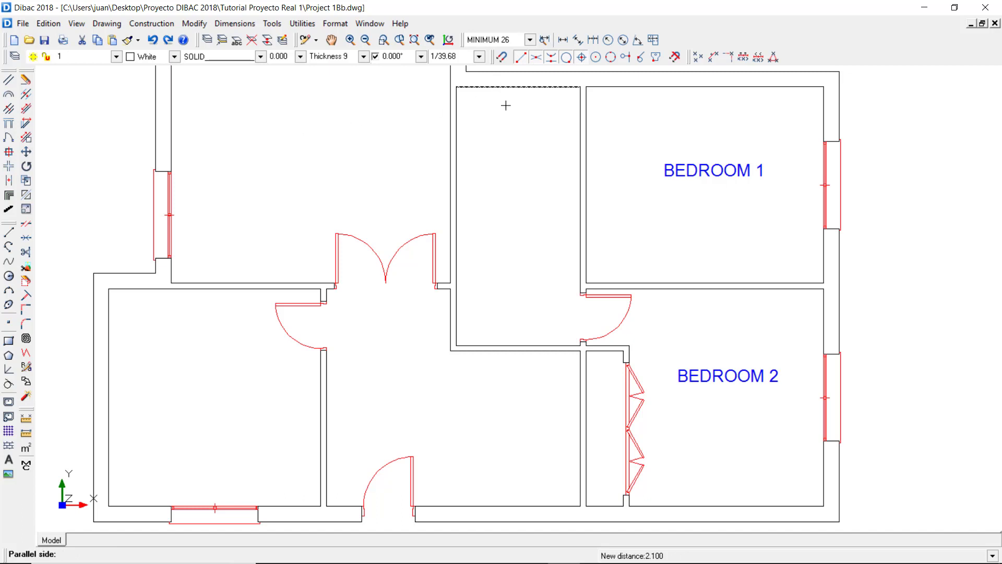
left_click(503, 176)
left_click(501, 226)
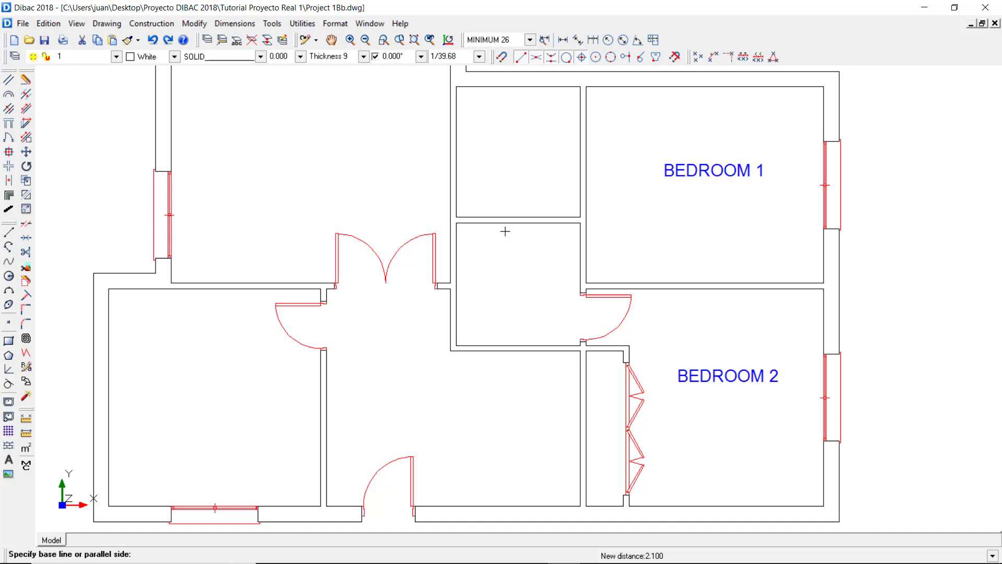
Add a closet wall parallel to Bedroom 1's new partition at a distance of 0.6, inside the small upper room.
type("0,6")
key("Return")
left_click(581, 192)
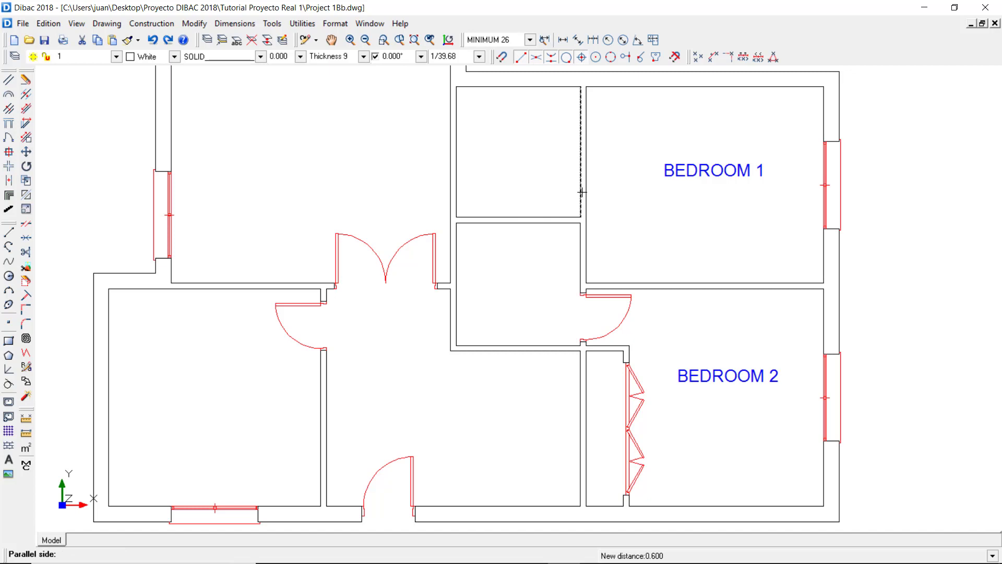
left_click(555, 185)
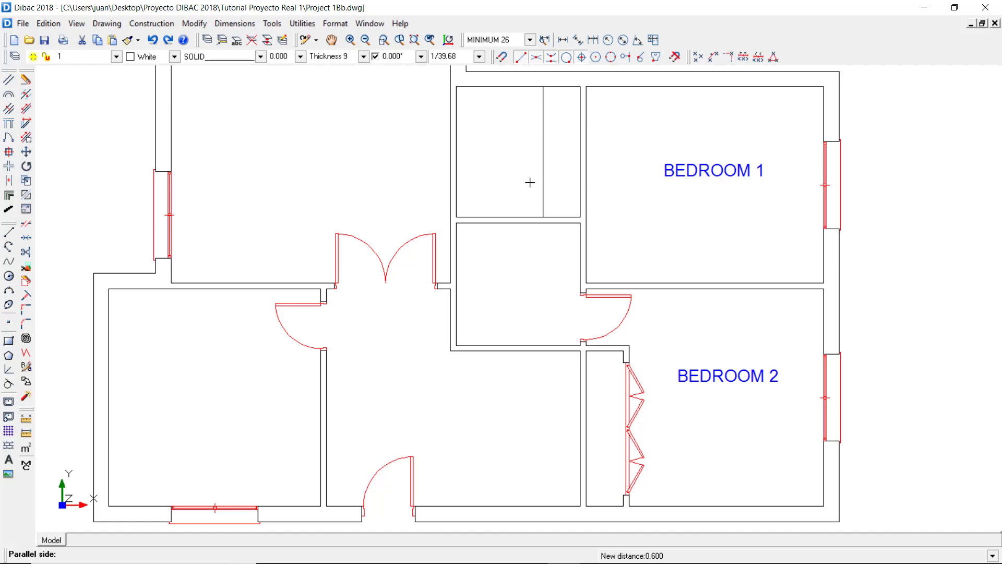
left_click(524, 182)
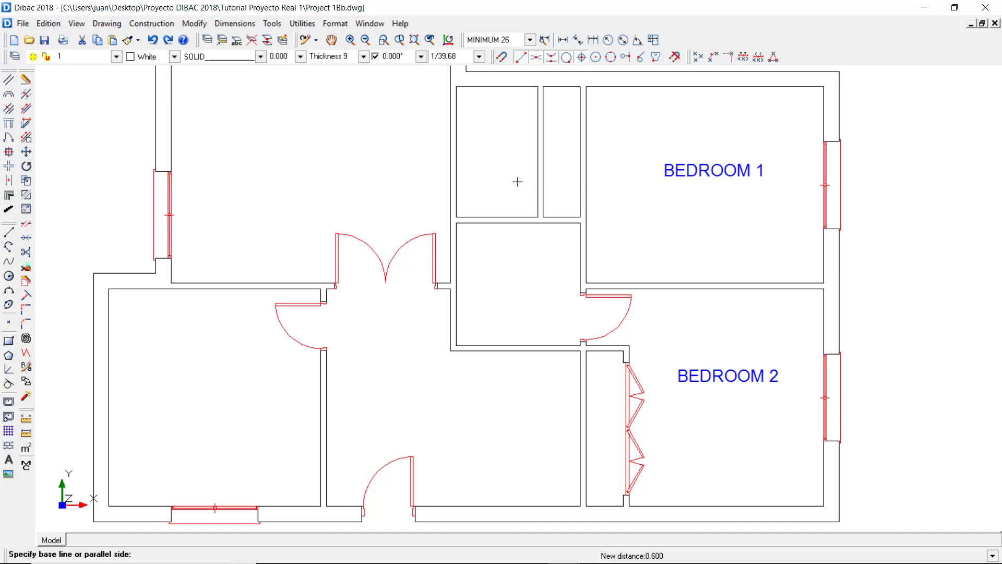
key("Escape")
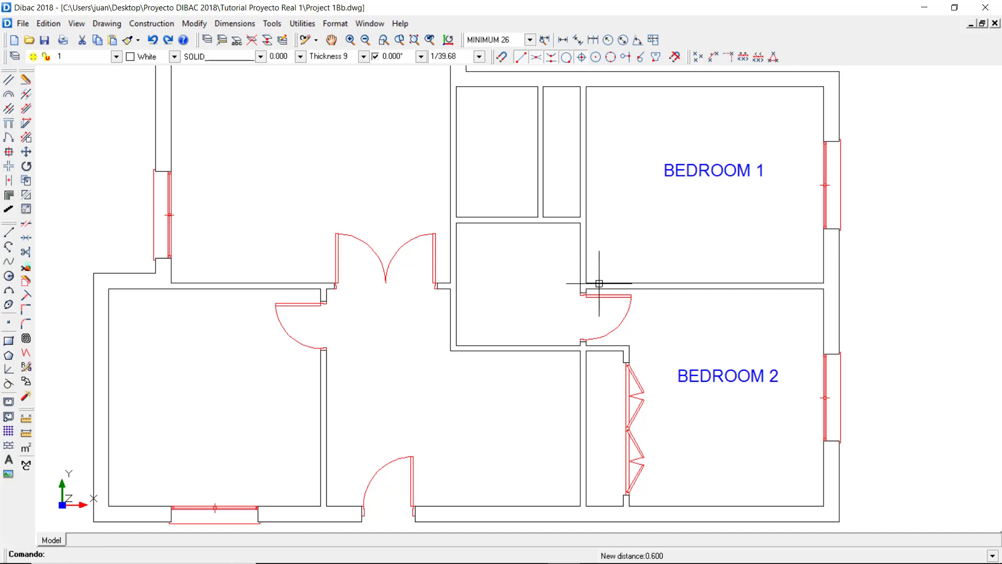
Insert 0.725 wide single-slab doors, centred on the wall, in Bedroom 1's new partition and at the bedroom hallway's entrance.
key("j")
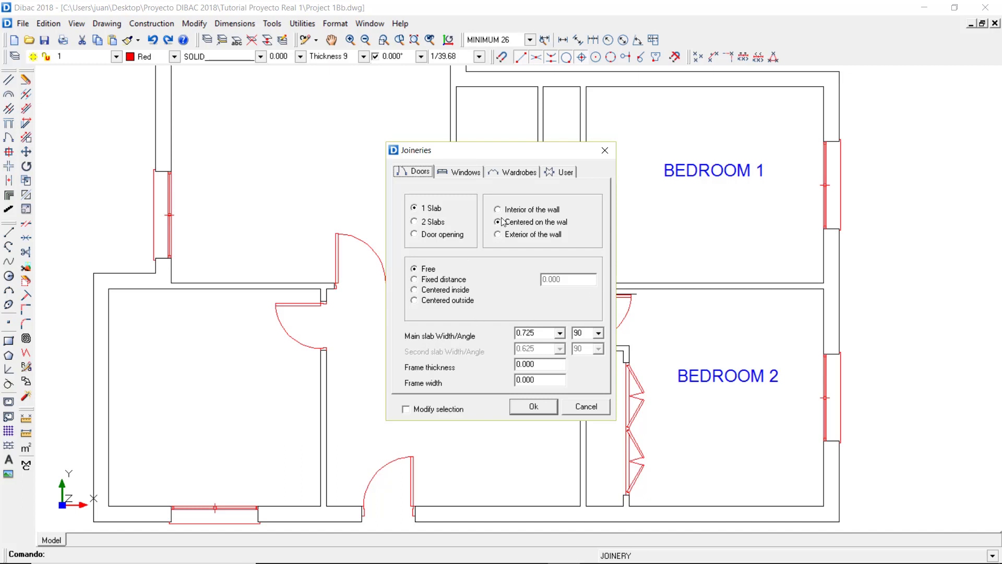
left_click(533, 407)
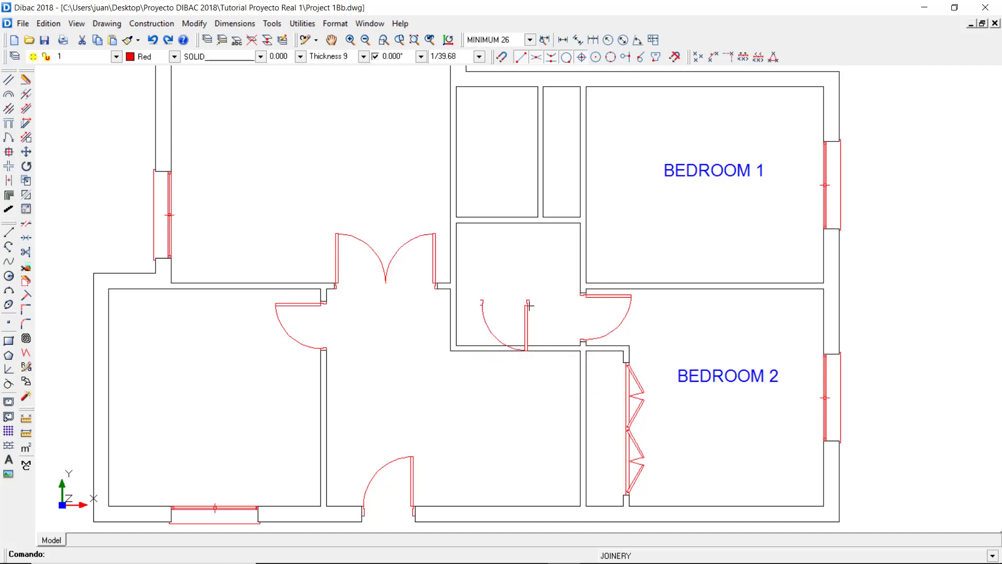
left_click(585, 271)
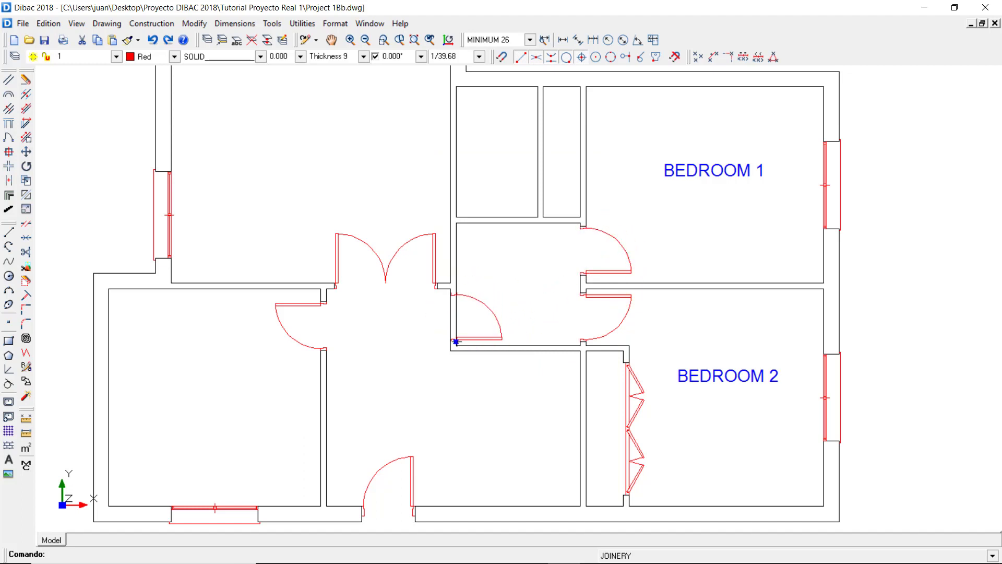
left_click(456, 342)
Insert a 0.625 wide door at a fixed distance of 0.1 in the wall between the hallway and the small upper room.
right_click(508, 271)
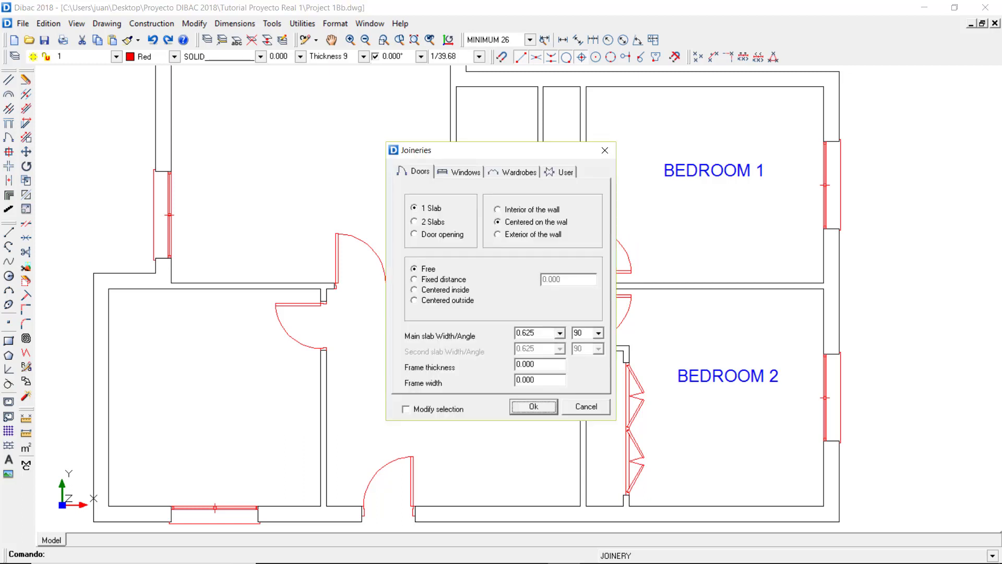
left_click(560, 332)
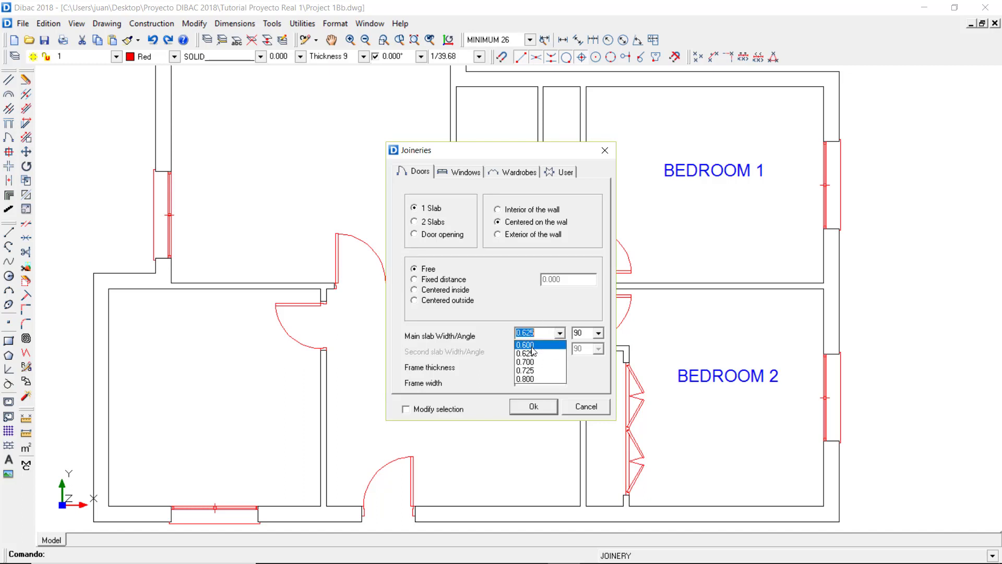
left_click(532, 354)
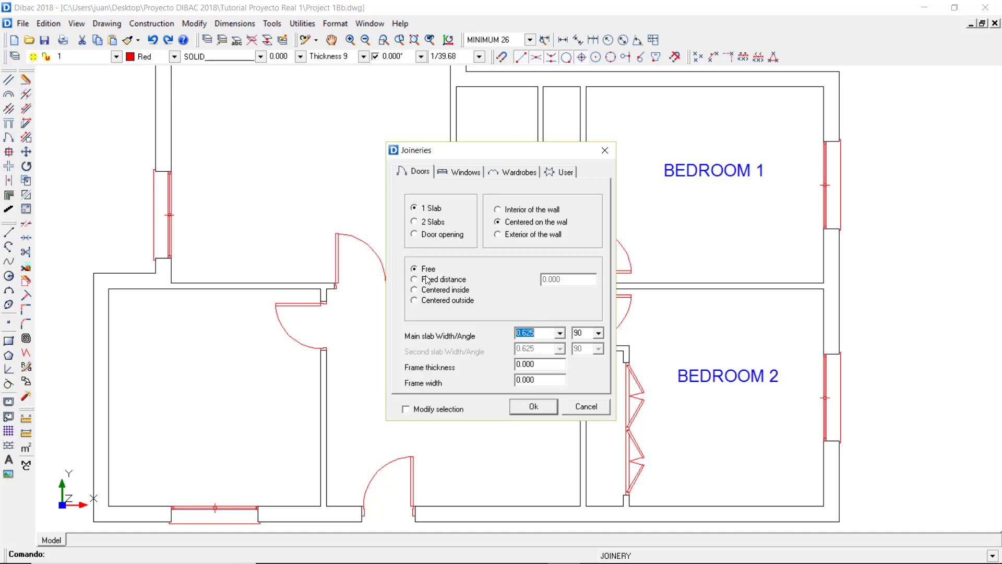
left_click(442, 283)
left_click_drag(546, 280, 558, 290)
type(",1")
left_click(529, 407)
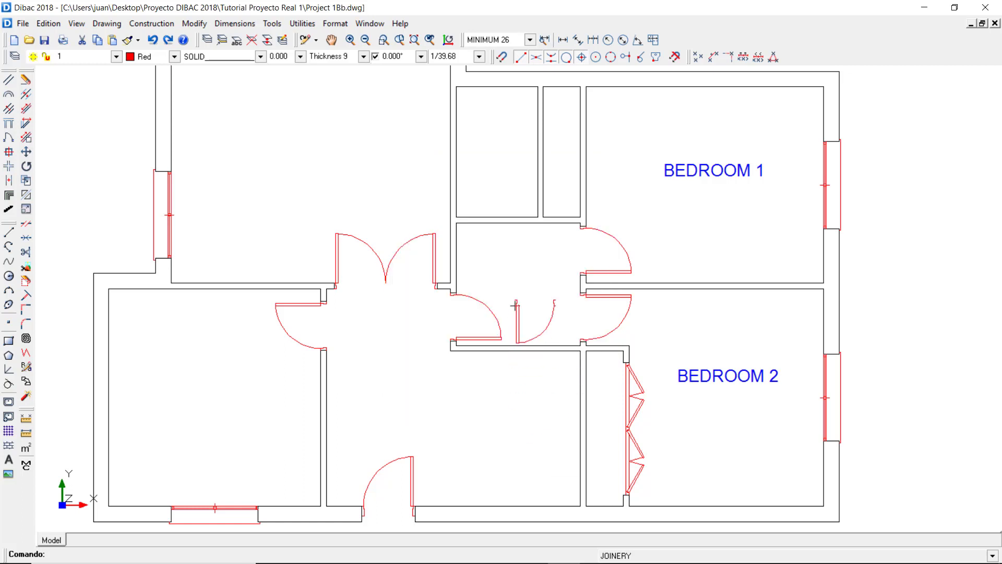
left_click(523, 219)
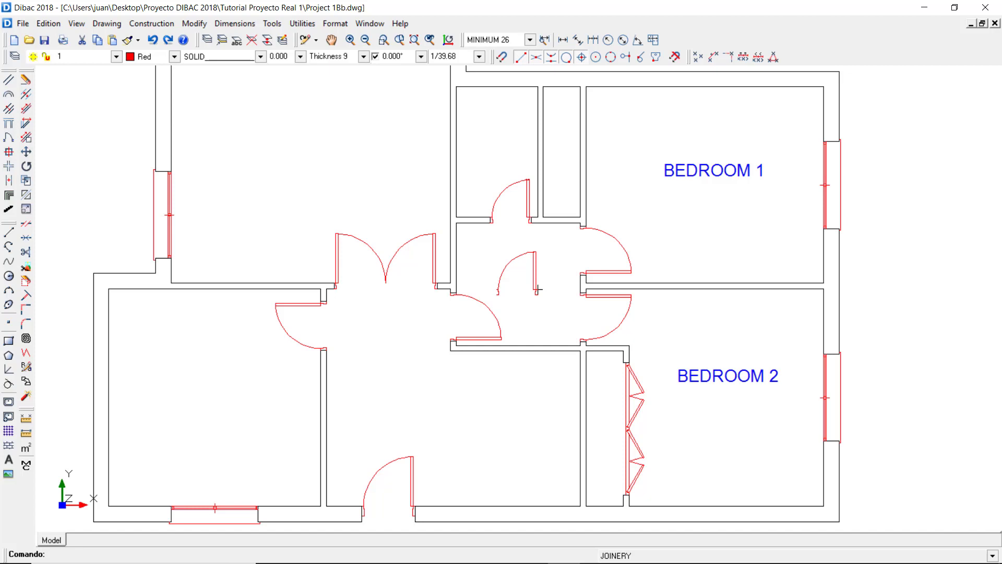
key("Escape")
Insert a hinged-panel wardrobe with 0.400 panels, forced to an even number, in the wall between Bedroom 1 and its new closet.
scroll(537, 291, "up", 1)
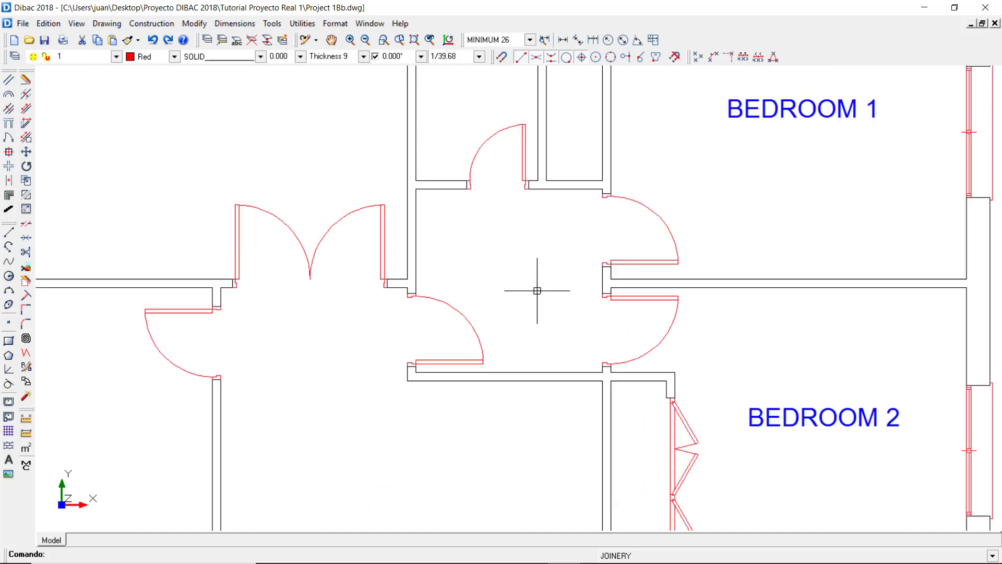
scroll(537, 292, "down", 2)
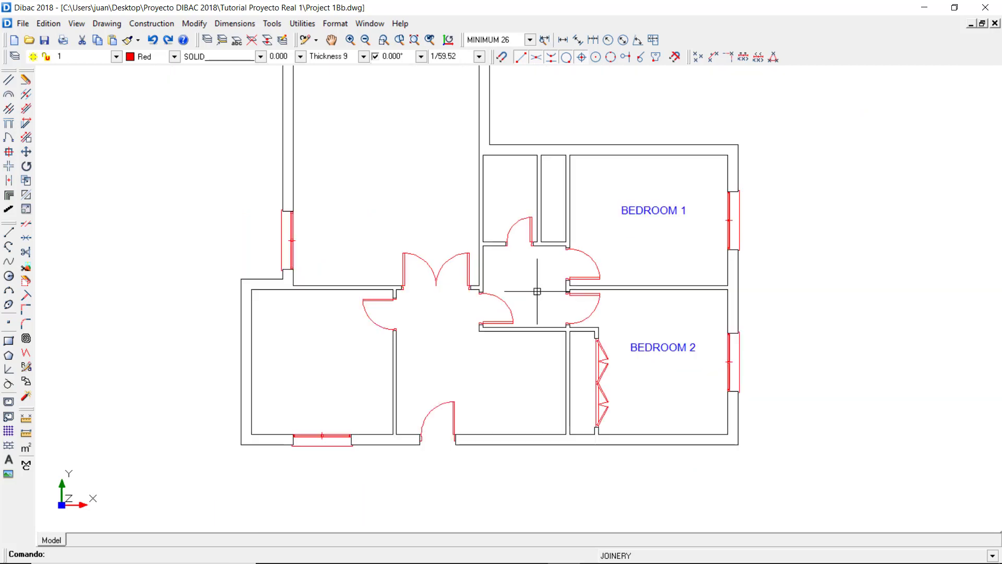
double_click(602, 366)
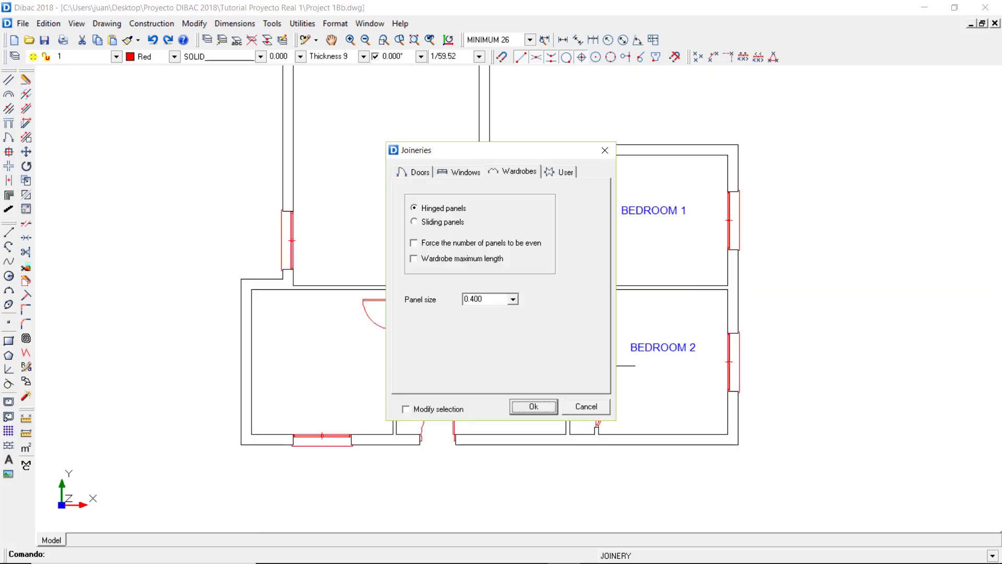
left_click(422, 244)
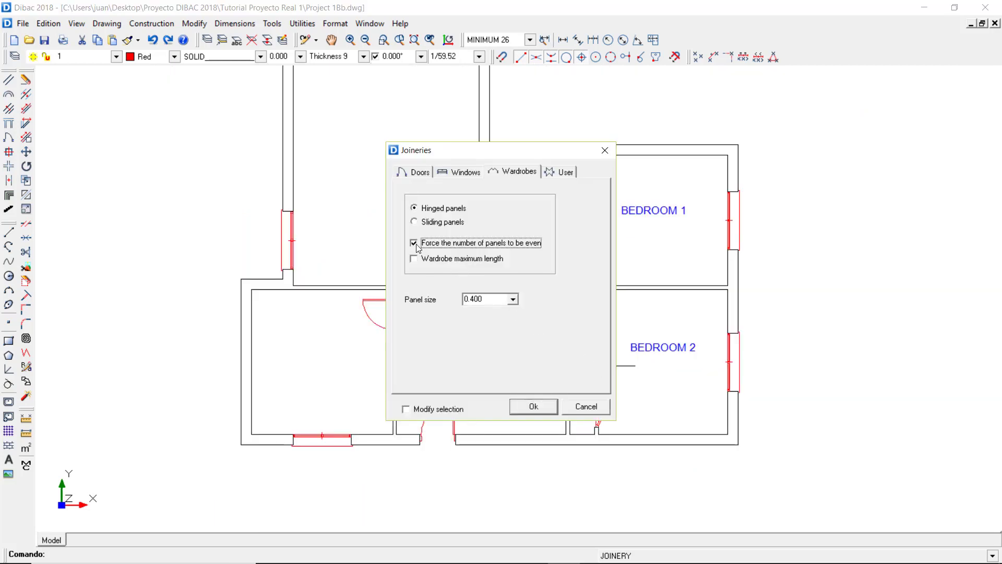
left_click(534, 406)
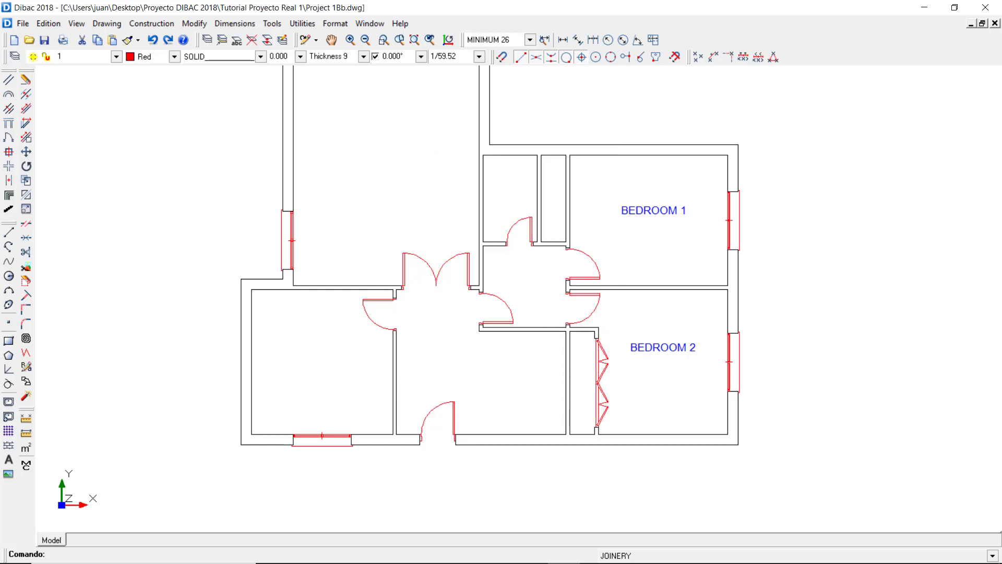
left_click_drag(570, 203, 640, 282)
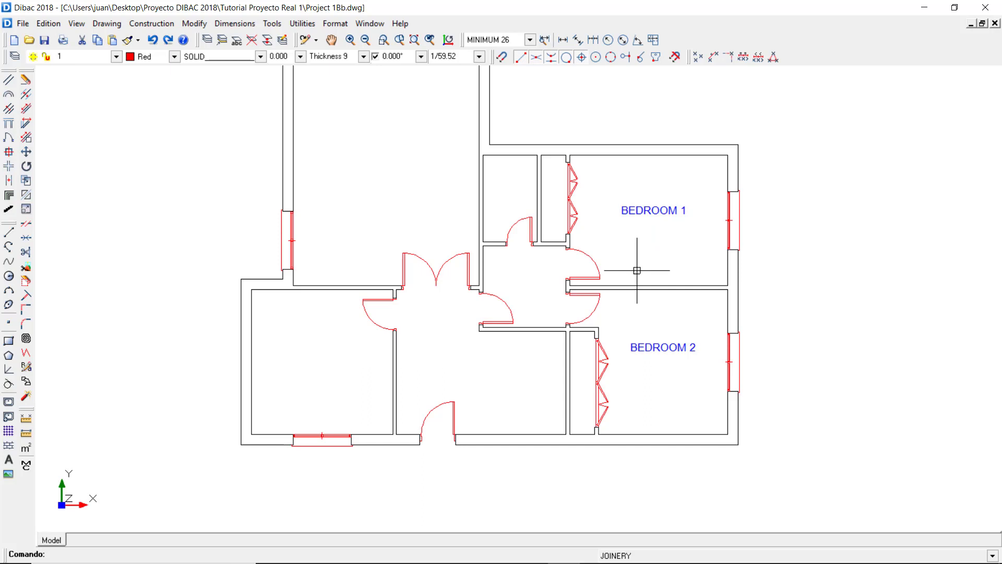
Draw parallel lines 0.95 inside the hall, offset from the wall below the bedroom hallway and from the exterior wall beside the entrance door.
middle_click_drag(637, 271, 636, 300)
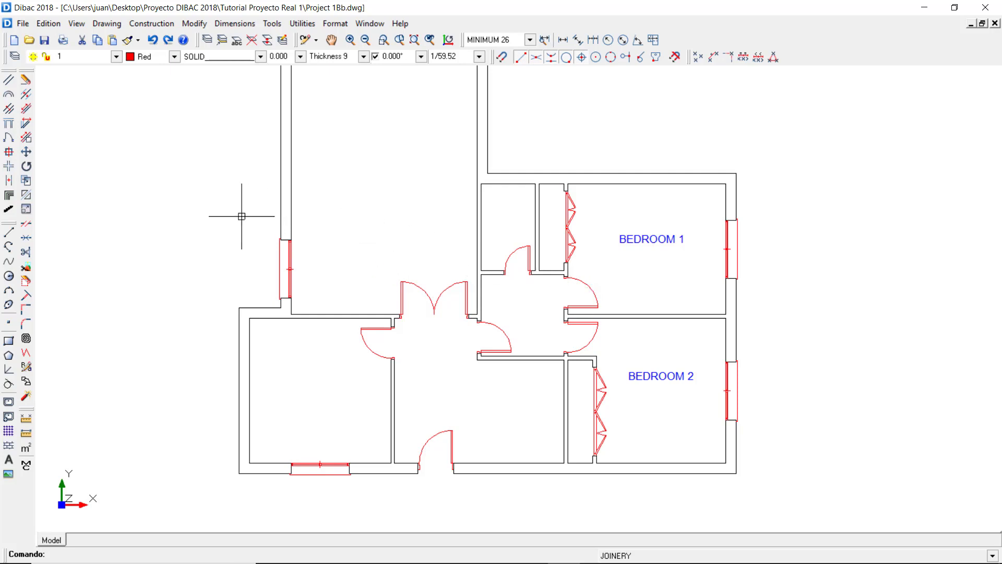
left_click(25, 95)
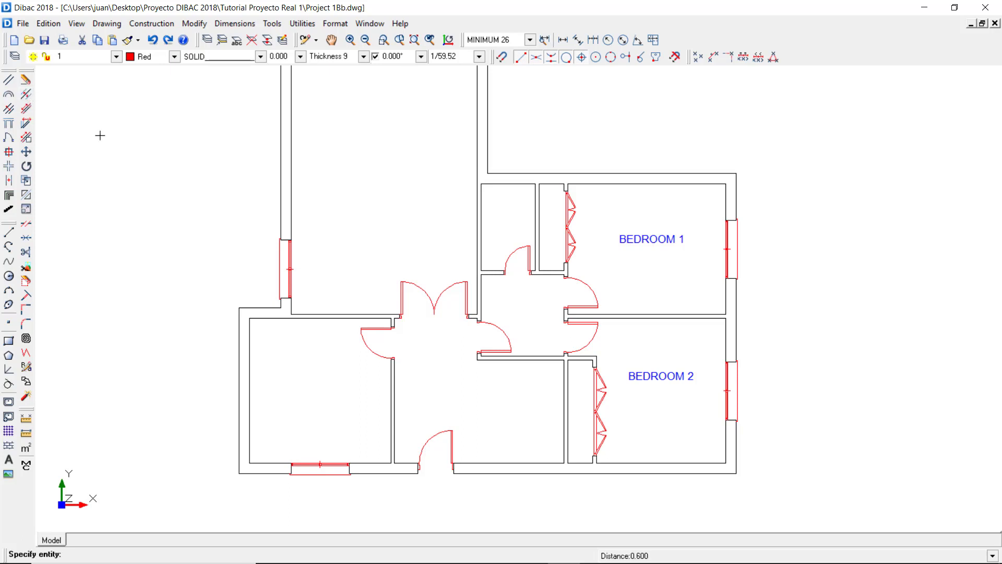
type("0,95")
key("Return")
scroll(510, 371, "up", 1)
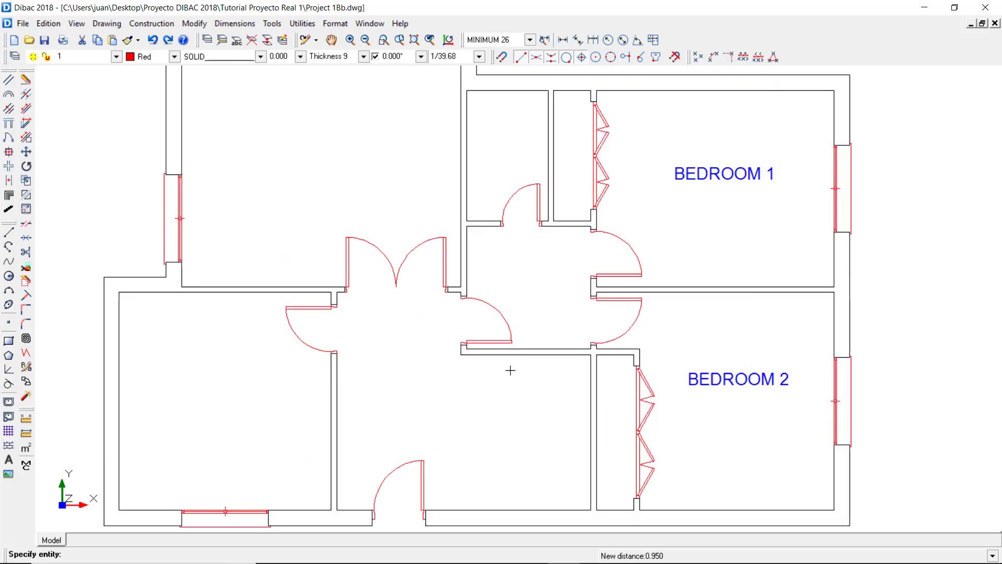
middle_click_drag(511, 370, 500, 309)
left_click(498, 293)
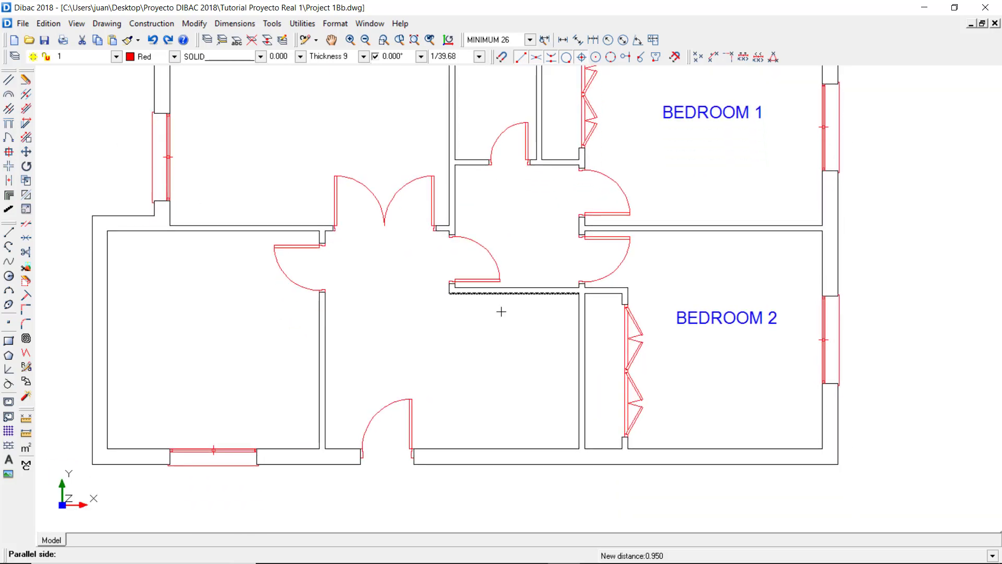
left_click(501, 326)
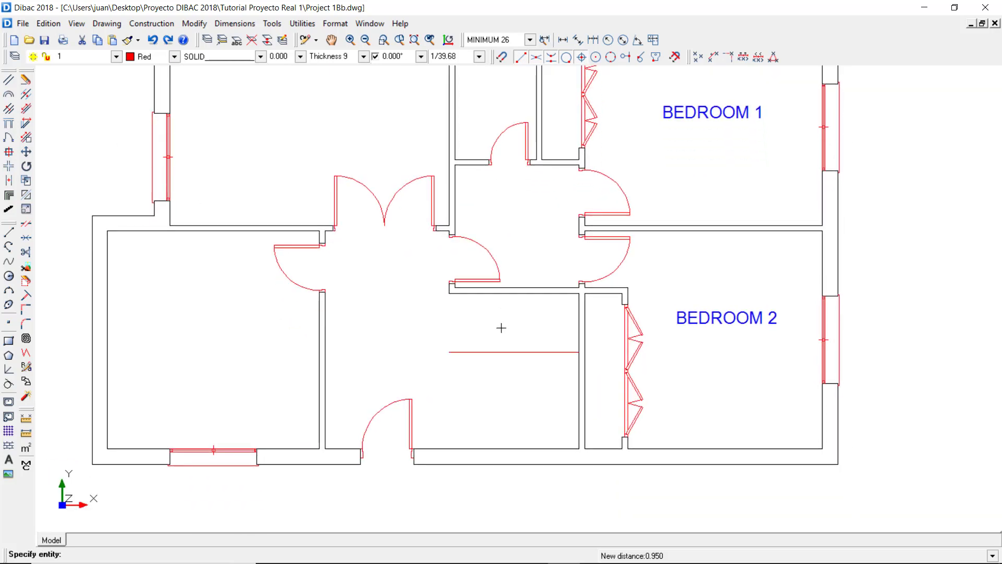
left_click(505, 448)
left_click(505, 404)
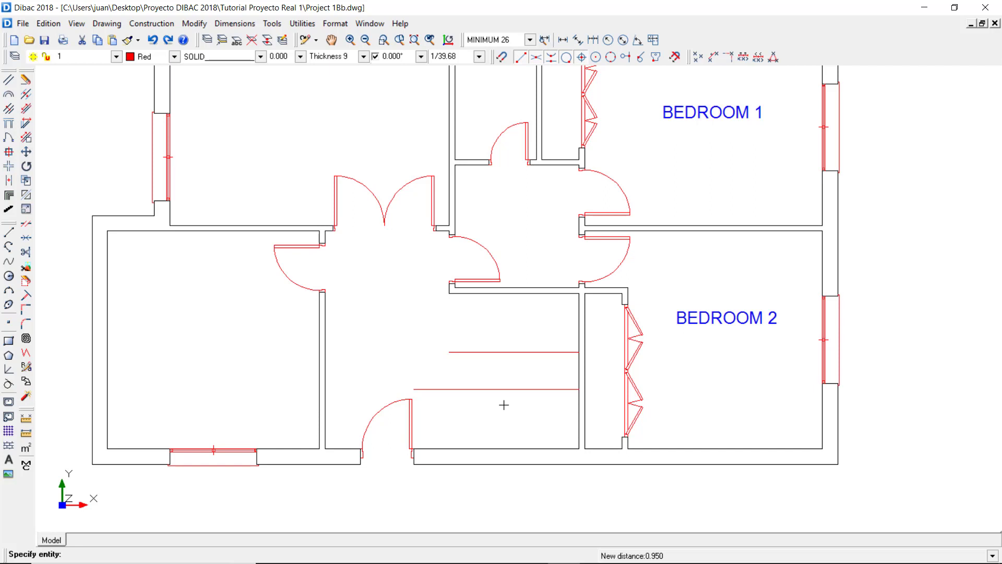
Draw a parallel line 0.9 into the hall from the wall backing onto Bedroom 2's closet.
type("0,9")
key("Return")
left_click(580, 381)
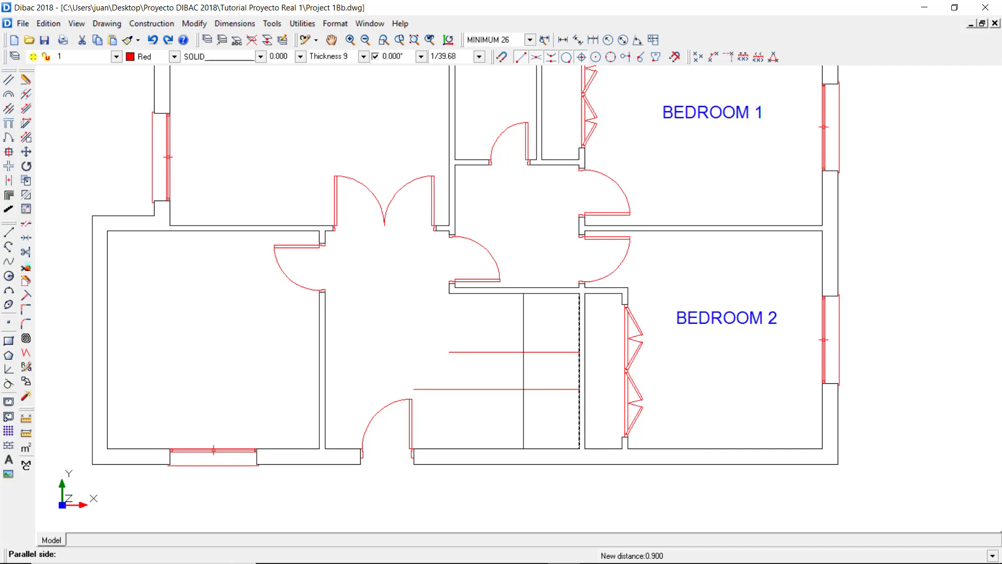
left_click(547, 381)
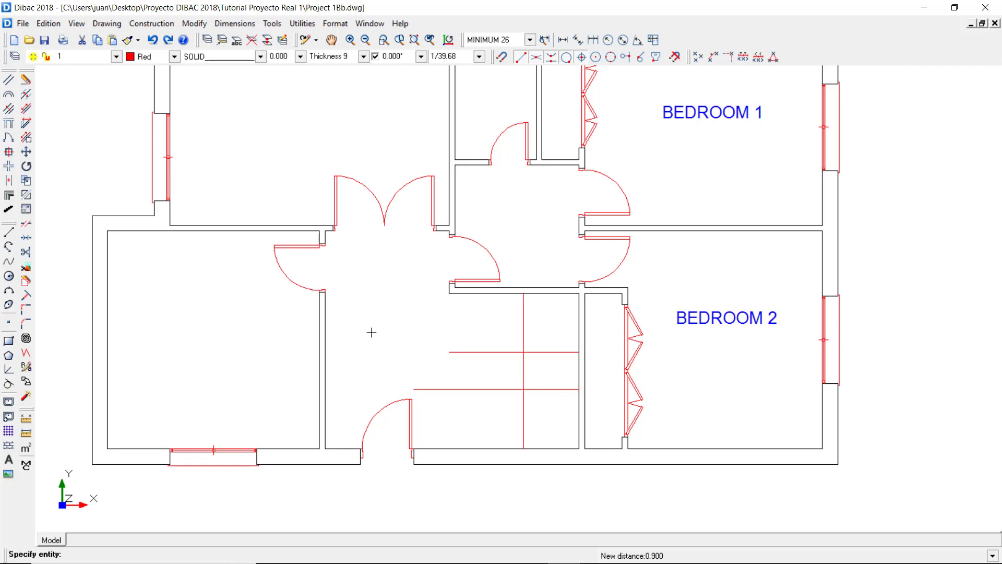
key("Escape")
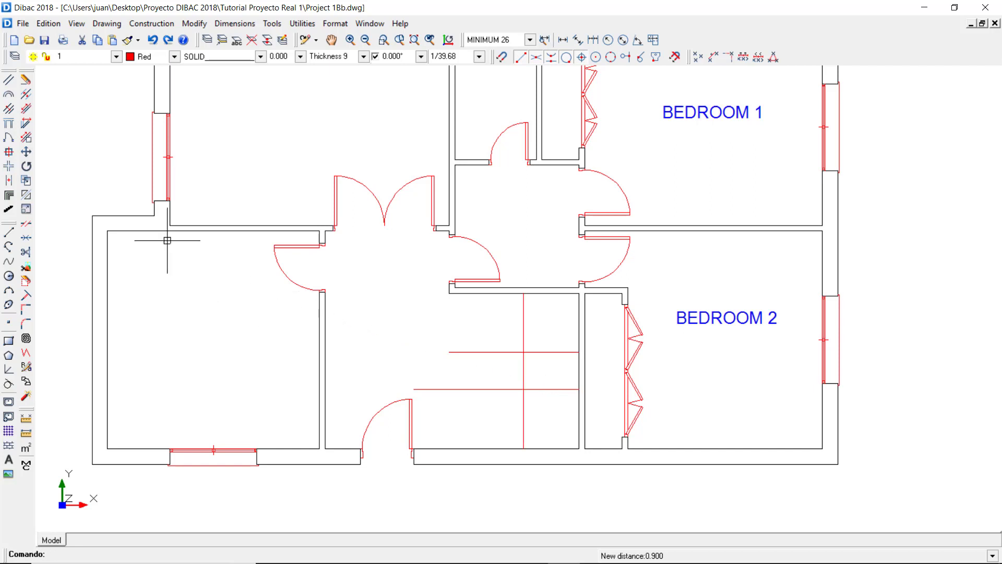
Shorten the two horizontal stair lines to the vertical line so they span only the strip beside the closet wall.
left_click(27, 109)
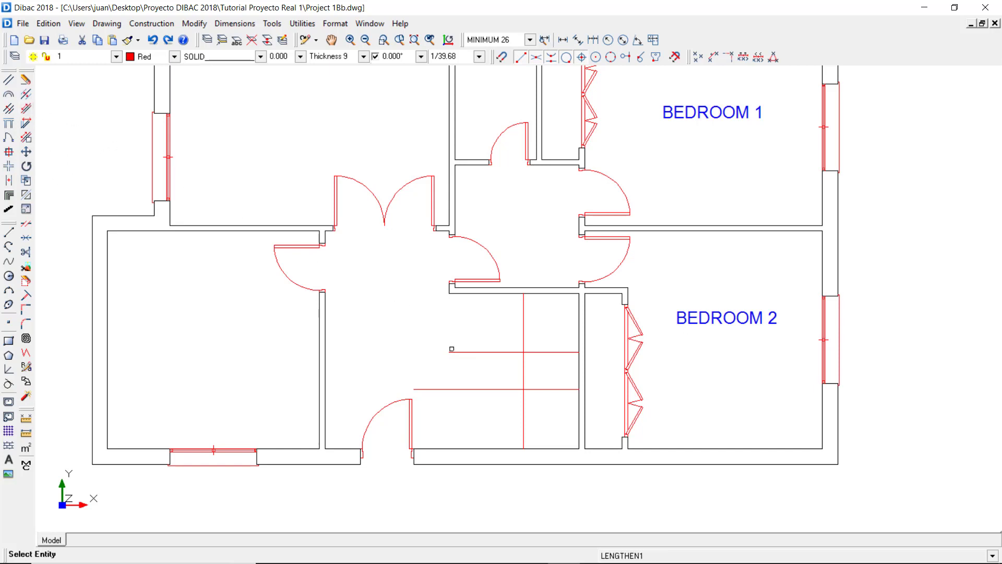
left_click(453, 351)
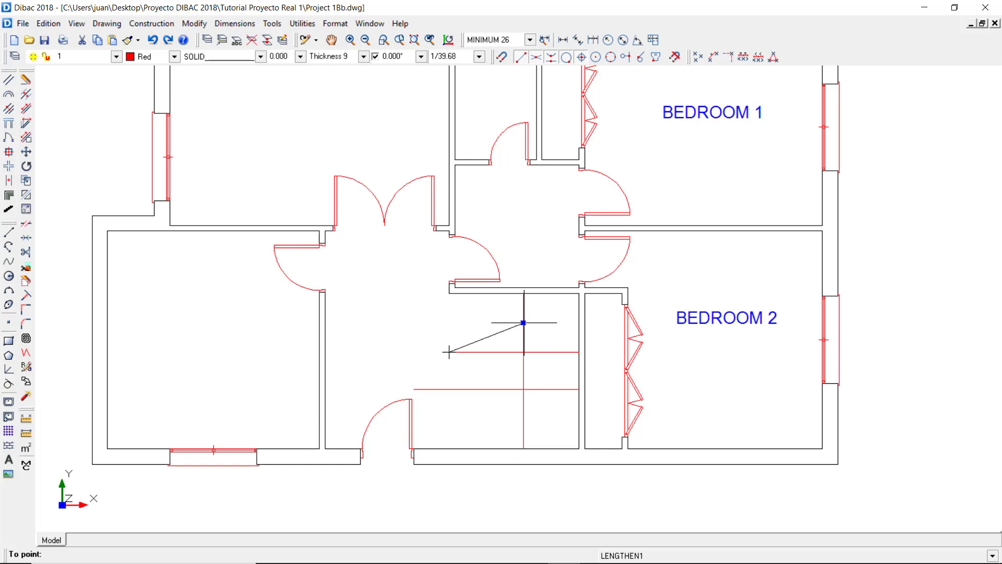
left_click(524, 322)
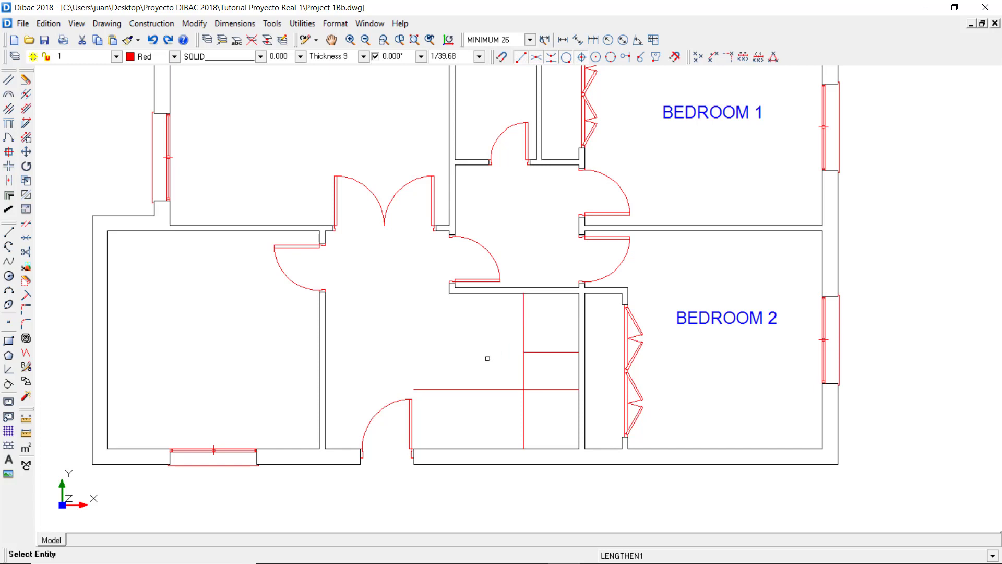
left_click(433, 388)
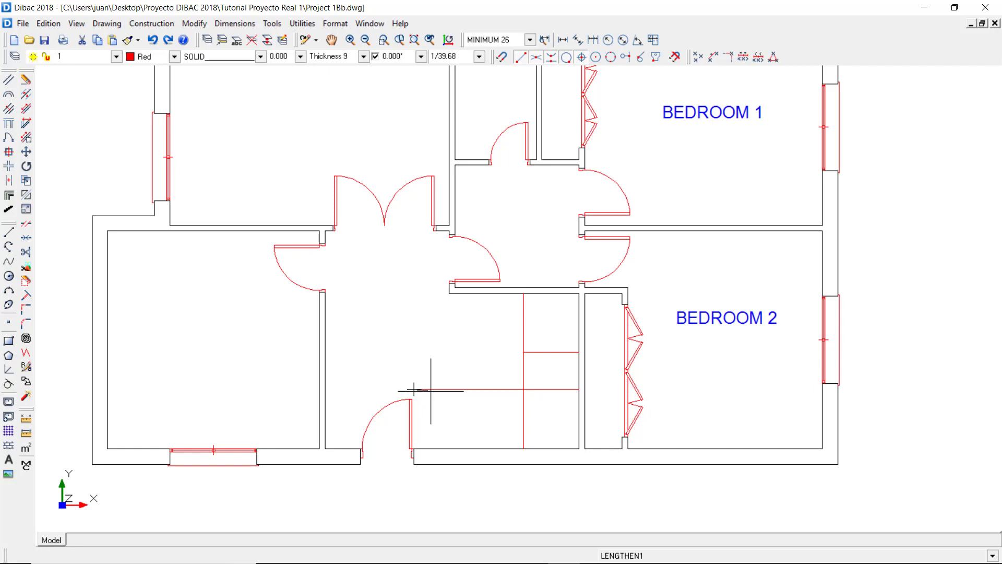
left_click(524, 367)
scroll(500, 376, "up", 2)
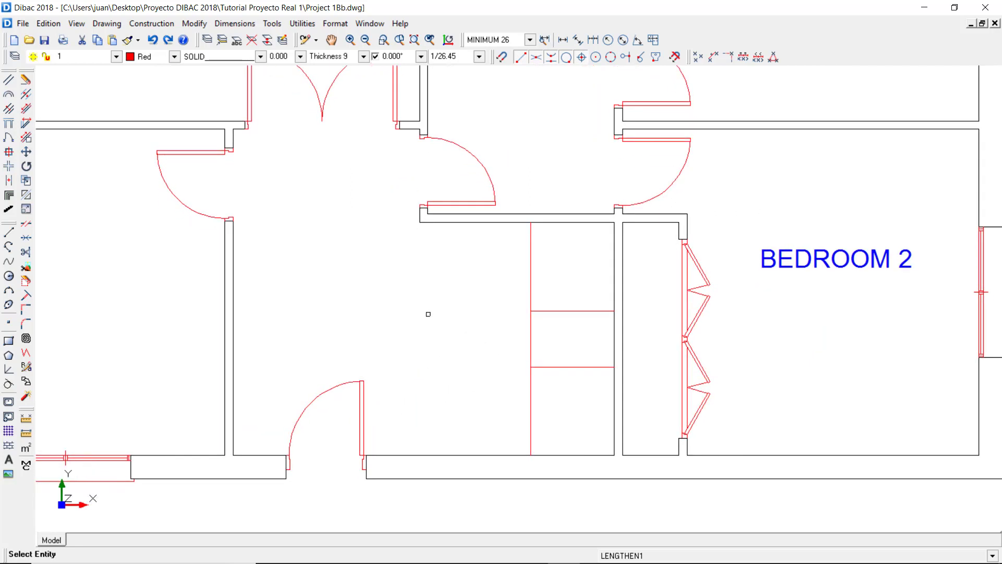
key("Escape")
Separate the vertical stair line between the two horizontal lines, removing its middle segment.
left_click(24, 183)
left_click(531, 342)
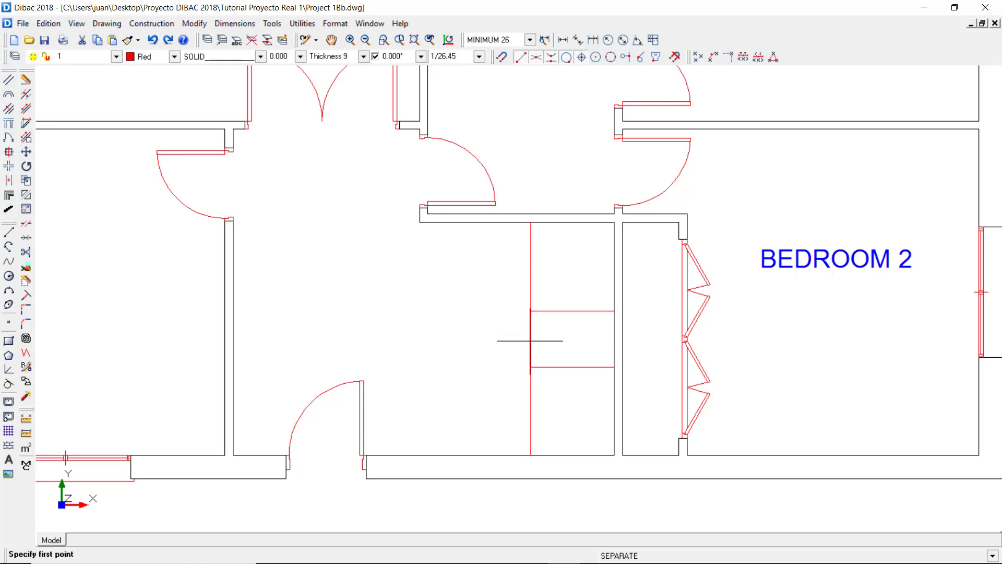
left_click(546, 311)
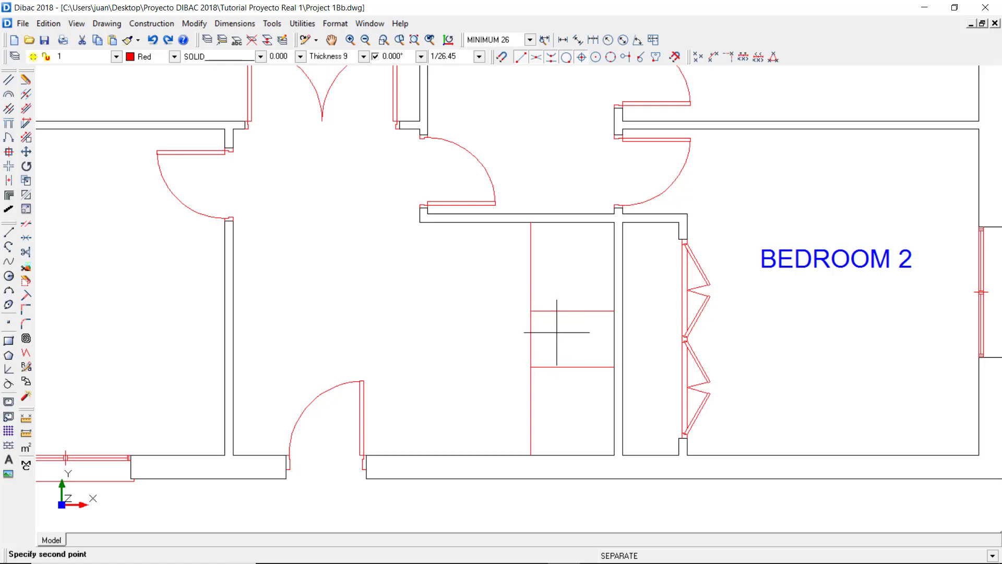
left_click(561, 367)
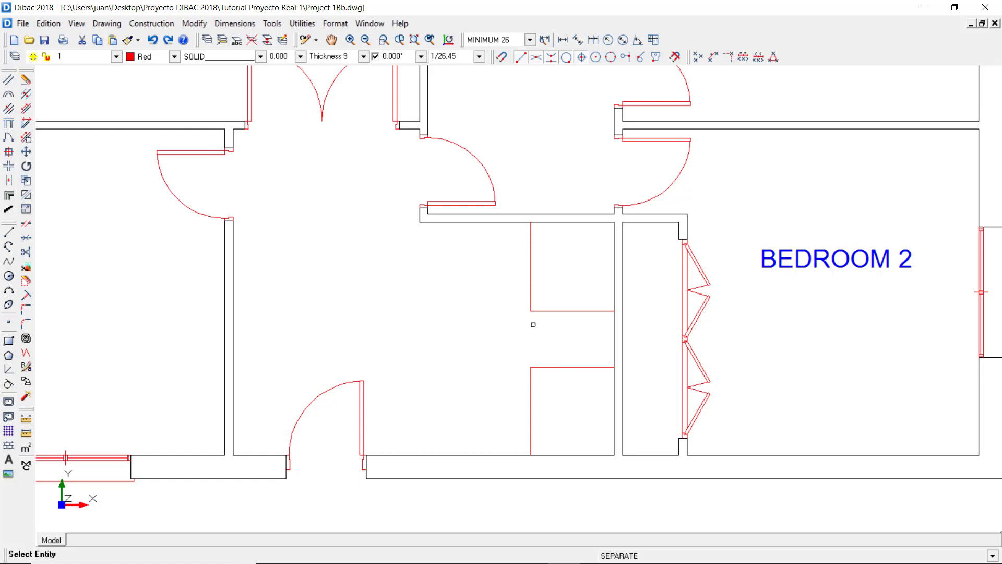
key("Escape")
Add four parallel tread lines at 0.3 spacing to the upper stair flight, running away from the closet wall.
left_click(26, 96)
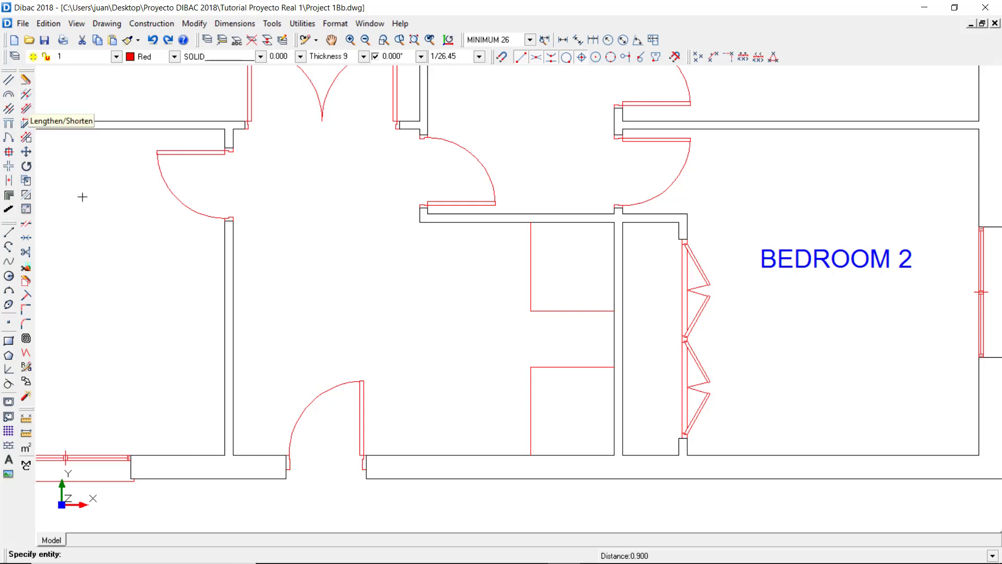
type("0,3")
key("Return")
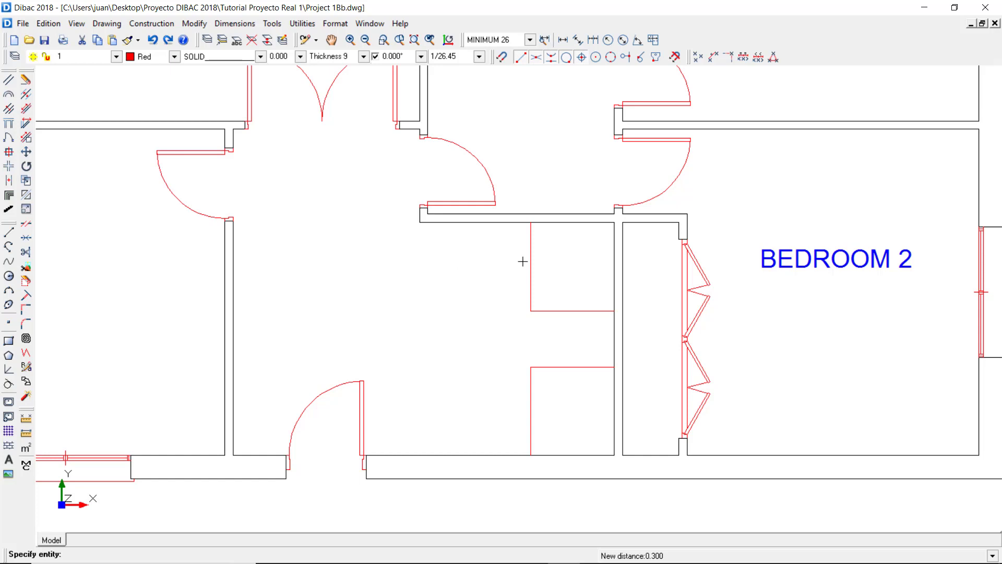
left_click(530, 261)
left_click(512, 263)
left_click(476, 264)
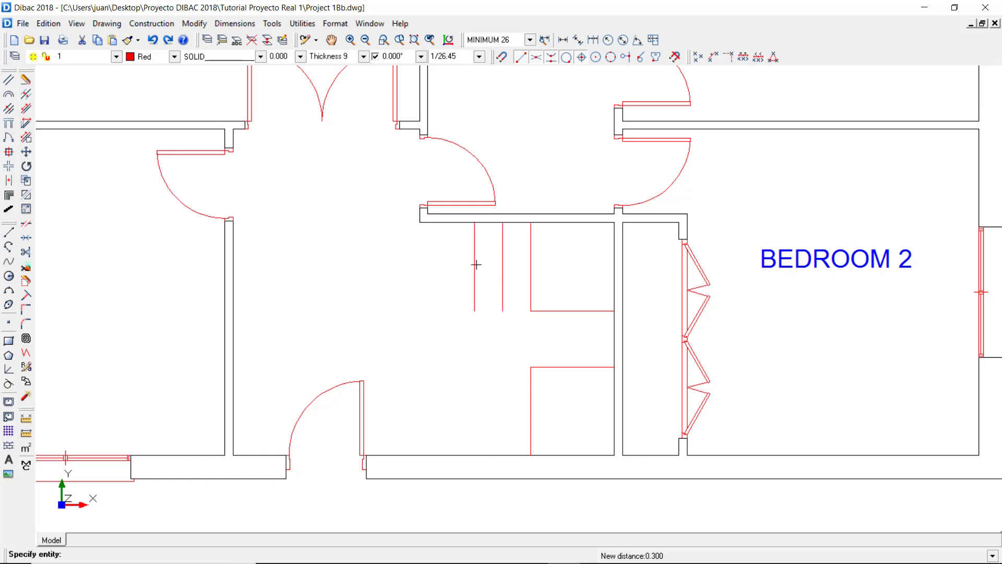
left_click(442, 264)
left_click(418, 265)
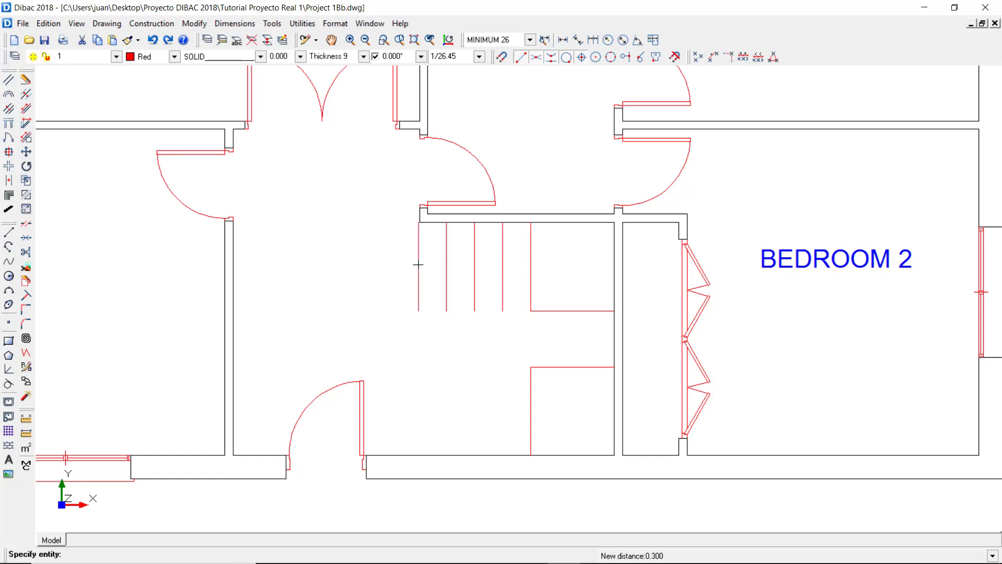
Add a tread line midway between the two corner landings and five treads to the lower flight, all at 0.3 spacing.
left_click(552, 311)
left_click(553, 345)
left_click(531, 390)
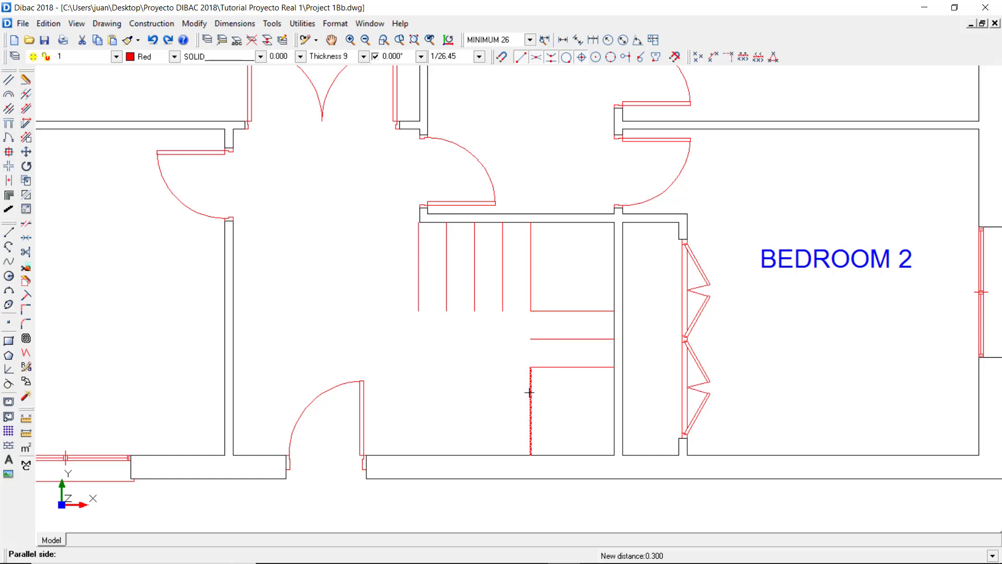
left_click(494, 402)
left_click(466, 403)
left_click(438, 406)
left_click(413, 405)
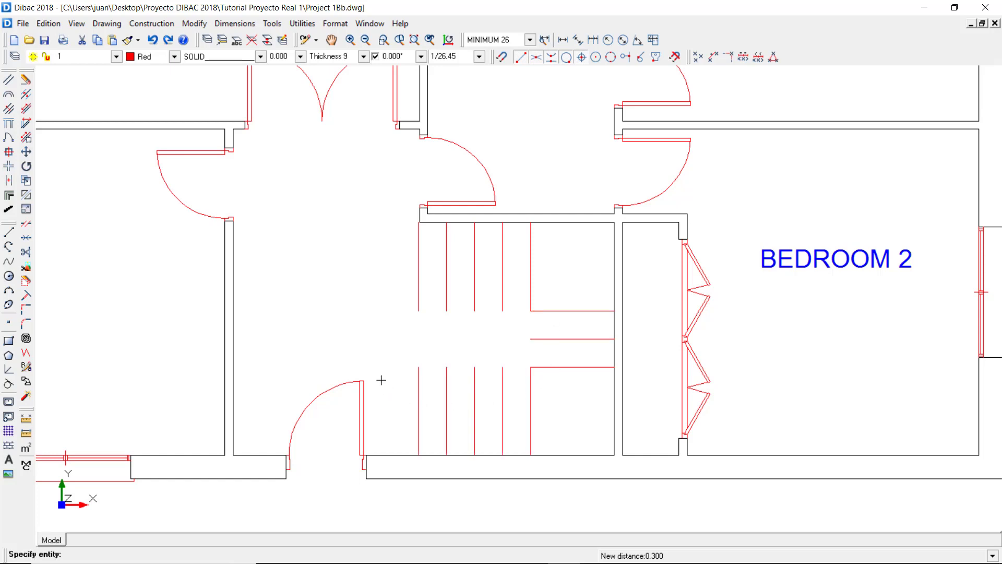
left_click(381, 380)
Draw a continuous line along the stairwell's inner edge, joining the tread ends of the upper flight, middle section and lower flight.
left_click(8, 231)
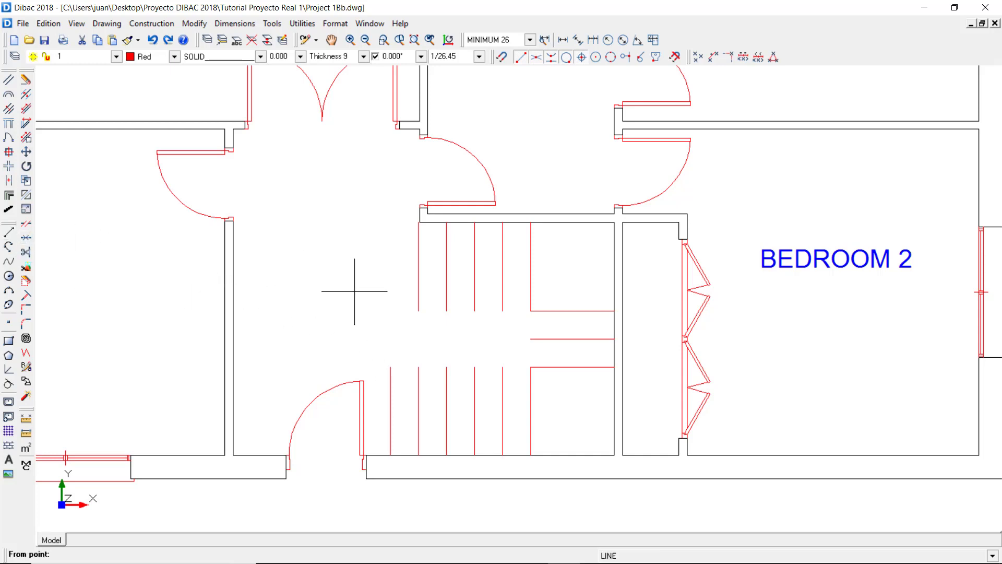
left_click(418, 310)
left_click(531, 310)
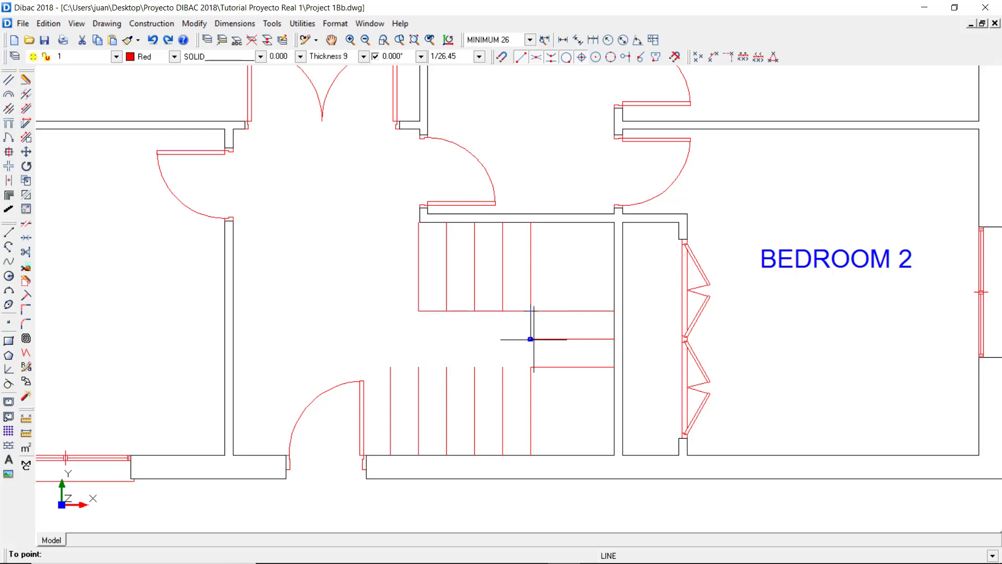
left_click(531, 367)
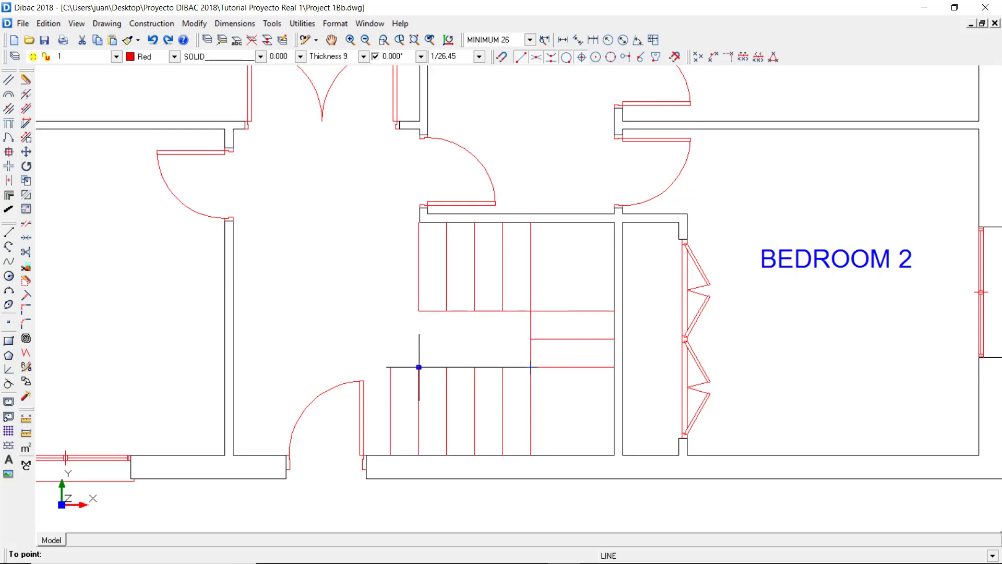
left_click(391, 367)
key("Escape")
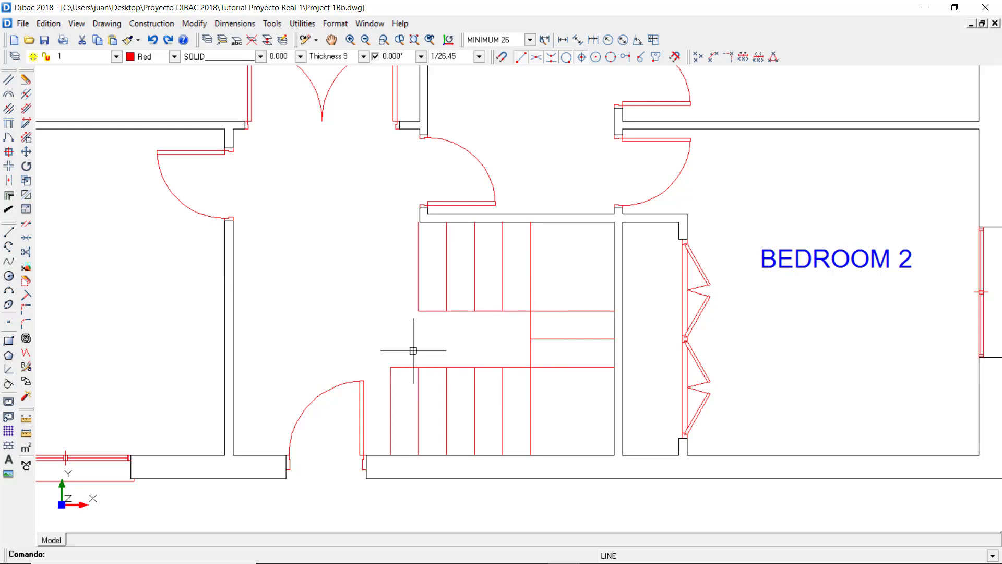
key("Return")
key("Escape")
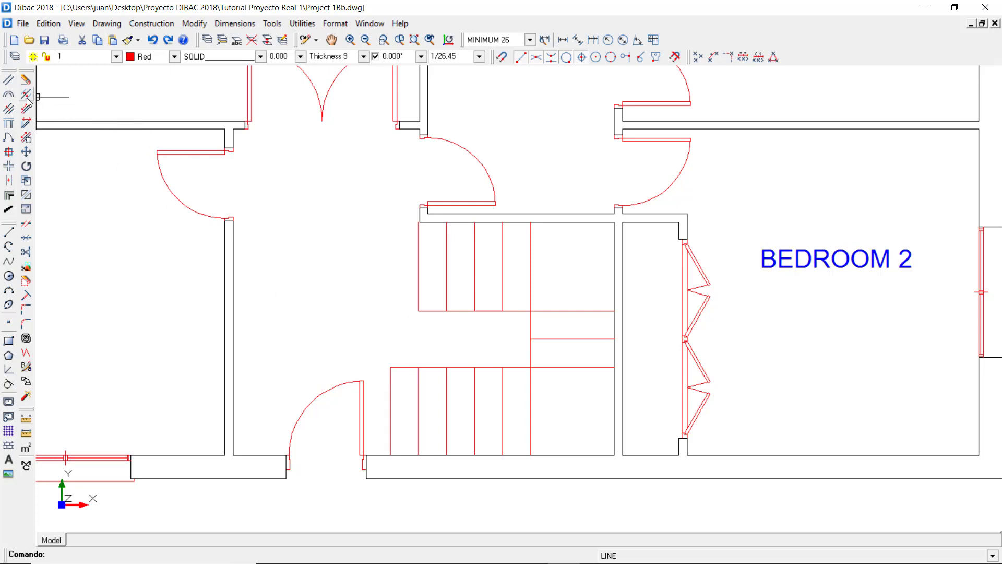
Offset the three inner edge lines 0.05 into the stairwell to form the handrail.
left_click(25, 82)
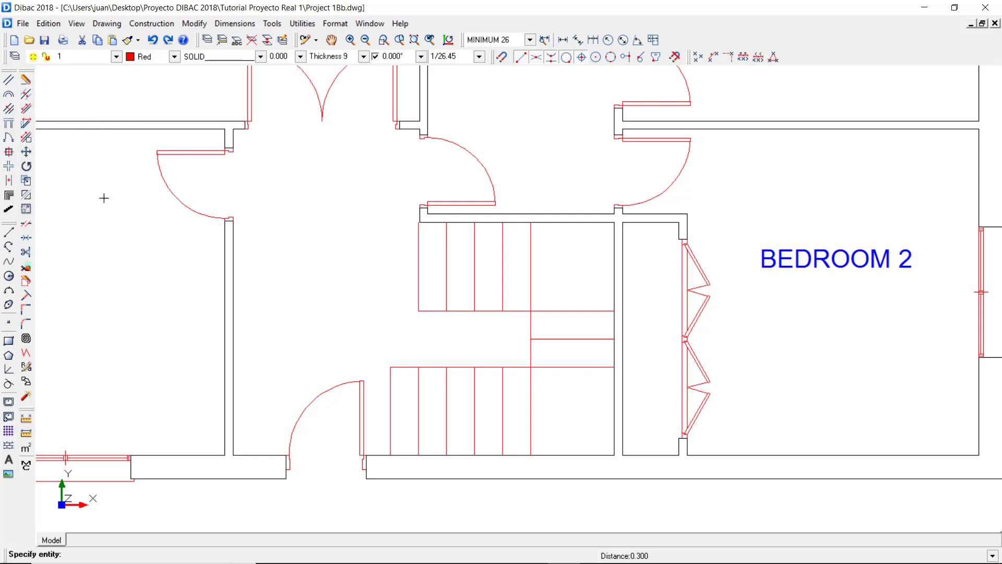
key("Return")
left_click(428, 311)
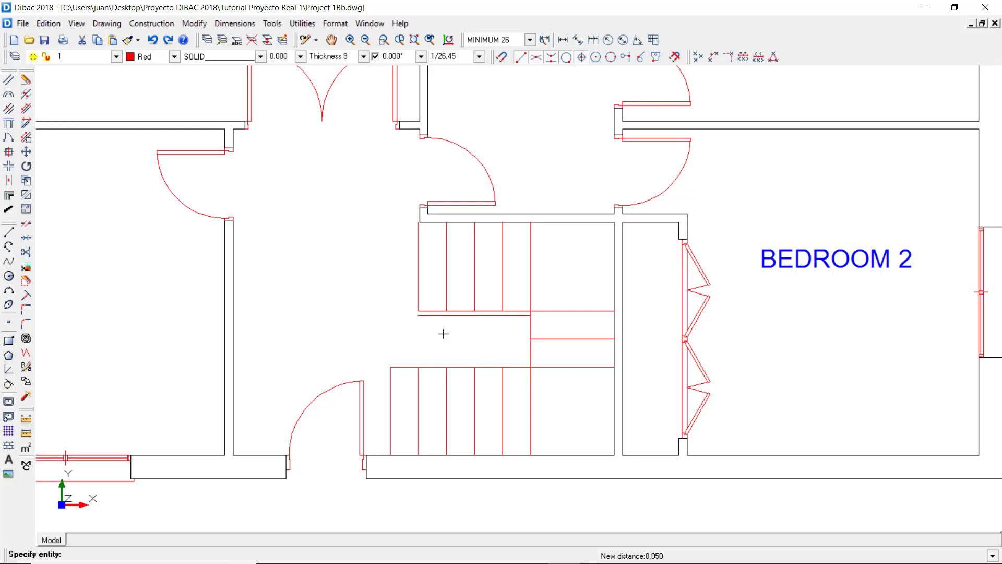
left_click(530, 332)
left_click(520, 339)
left_click(510, 365)
left_click(507, 357)
key("Escape")
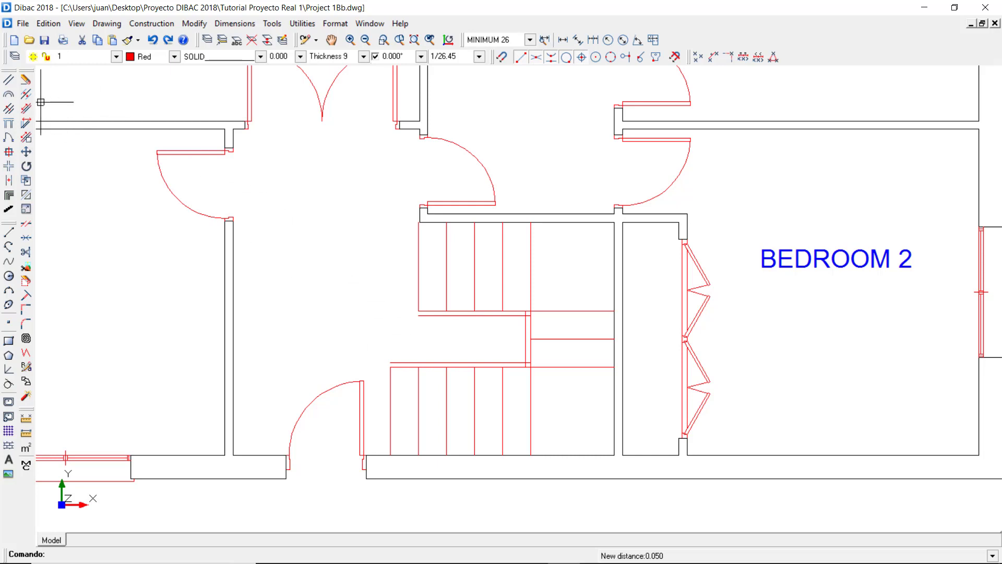
Shorten the lower flight's inner handrail line to the second tread, level with the end of the upper handrail line.
left_click(25, 94)
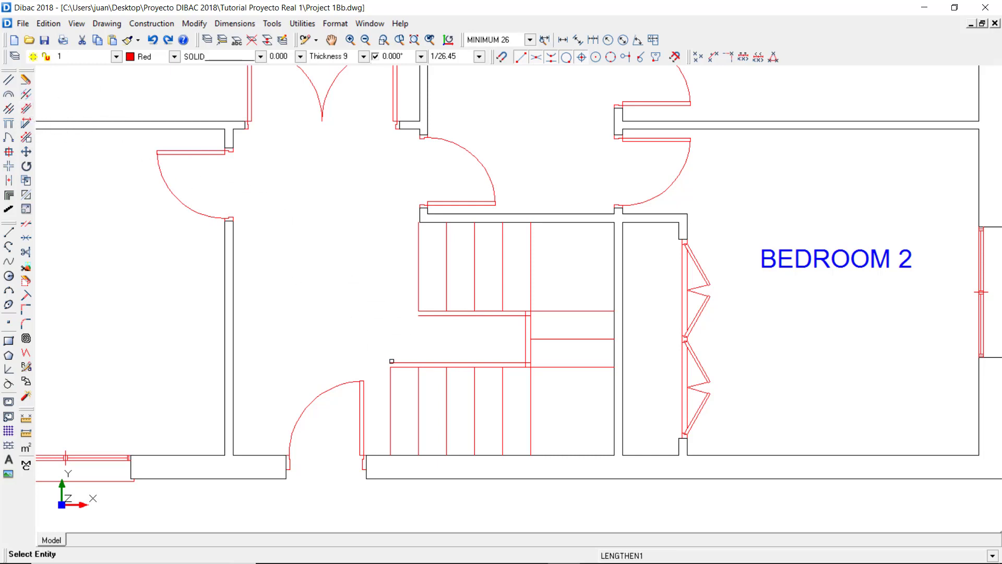
left_click(392, 361)
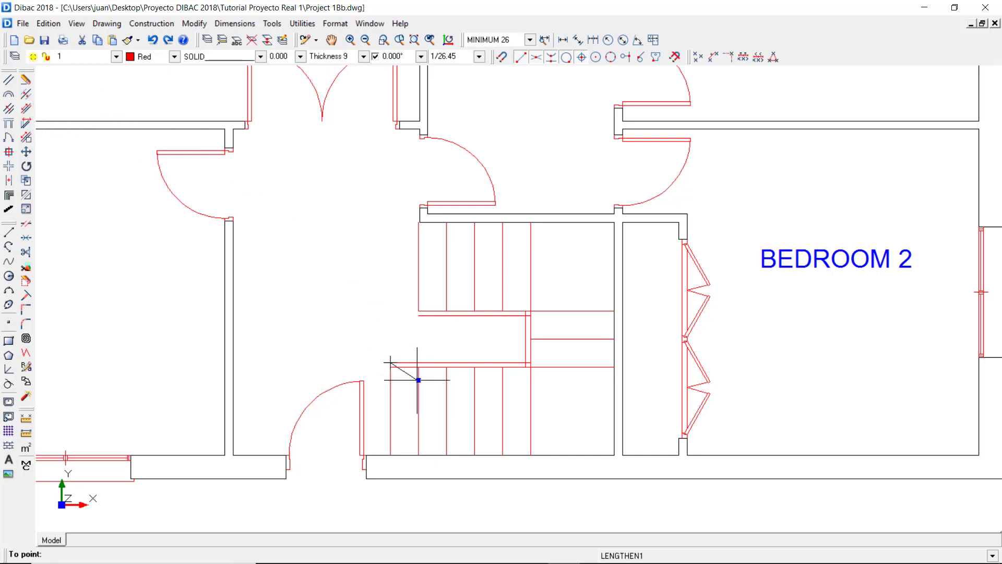
left_click(416, 380)
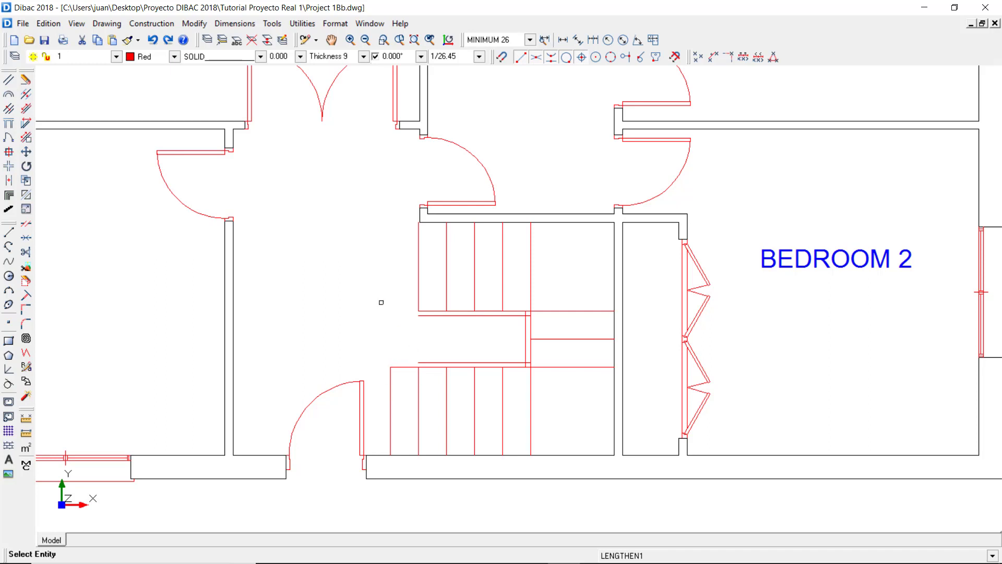
key("Escape")
scroll(381, 302, "up", 3)
middle_click_drag(329, 264, 314, 256)
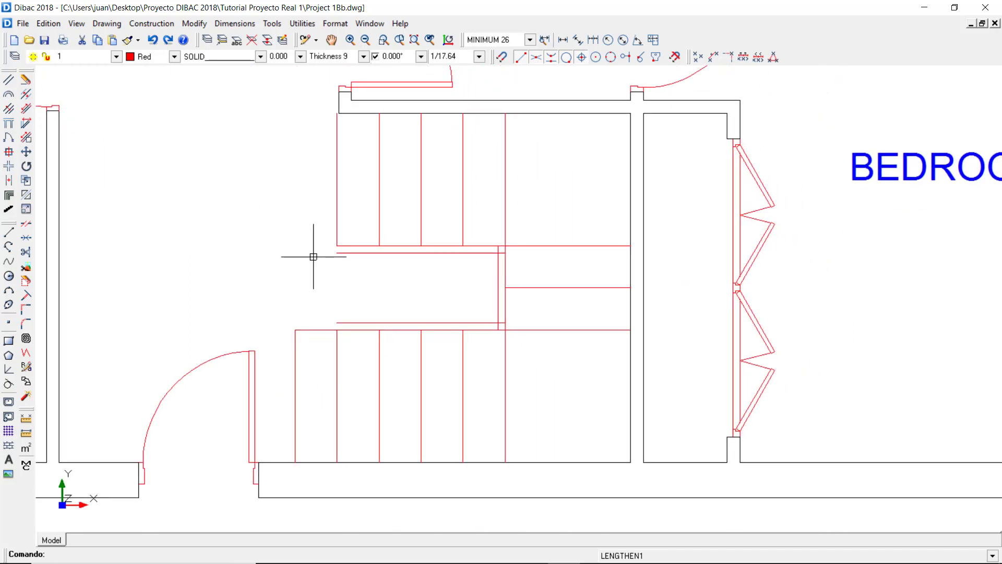
Connect the offset handrail lines at their corners, close both handrail ends, and draw diagonal treads across the two corner landings.
left_click(25, 309)
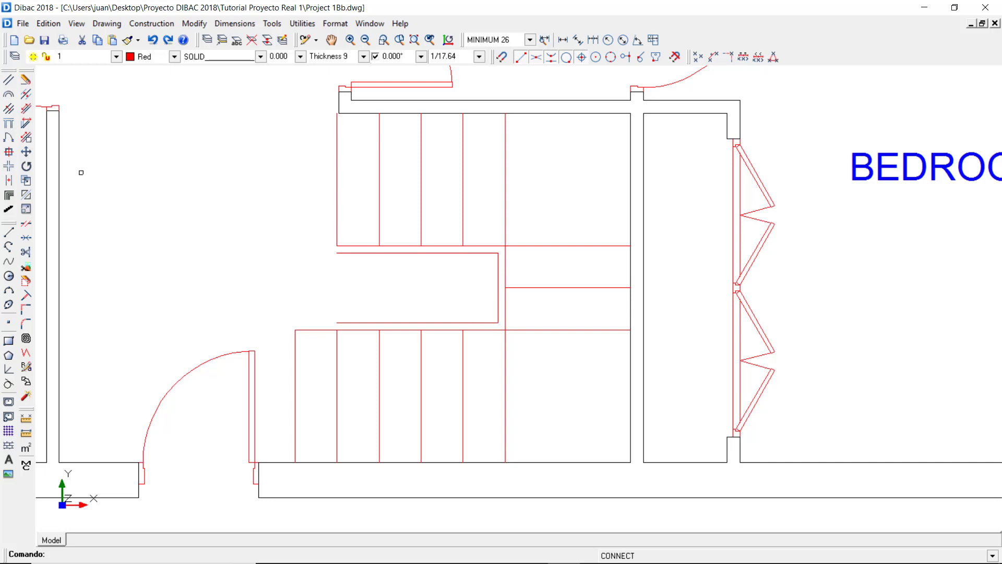
left_click(9, 231)
left_click(8, 232)
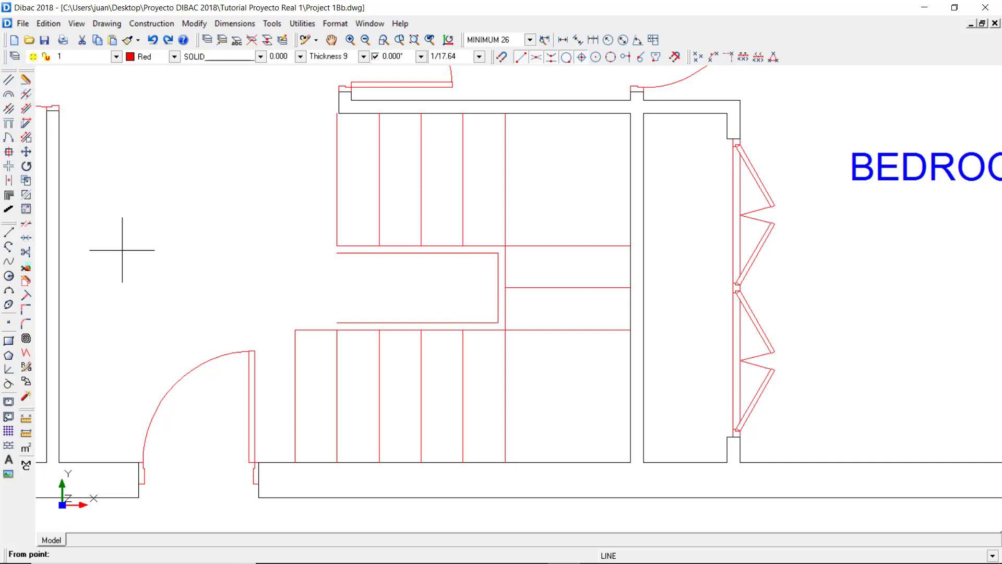
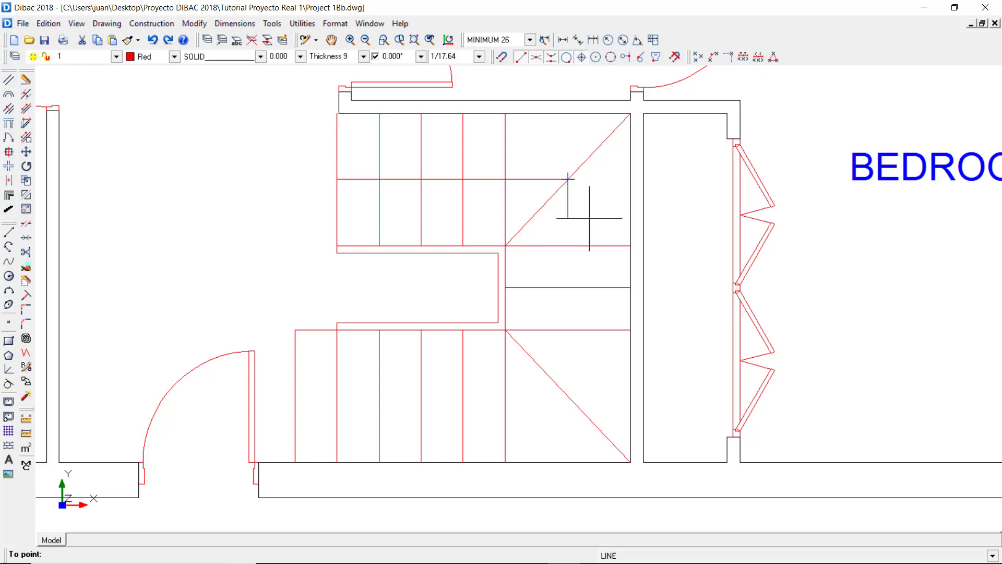
Draw the walking line through the tread and diagonal midpoints along all flights, ending at the lower flight's first tread.
left_click(556, 60)
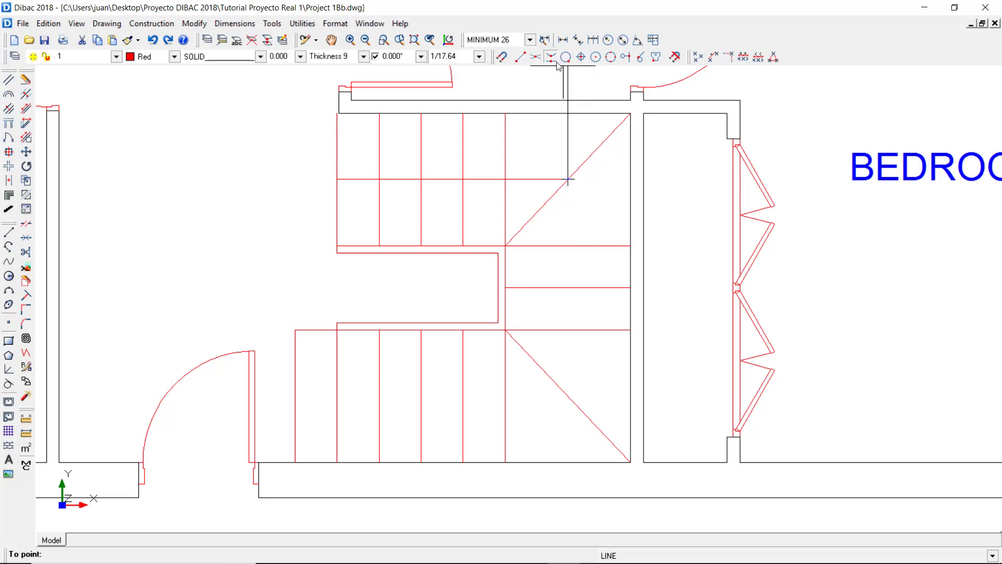
left_click(568, 396)
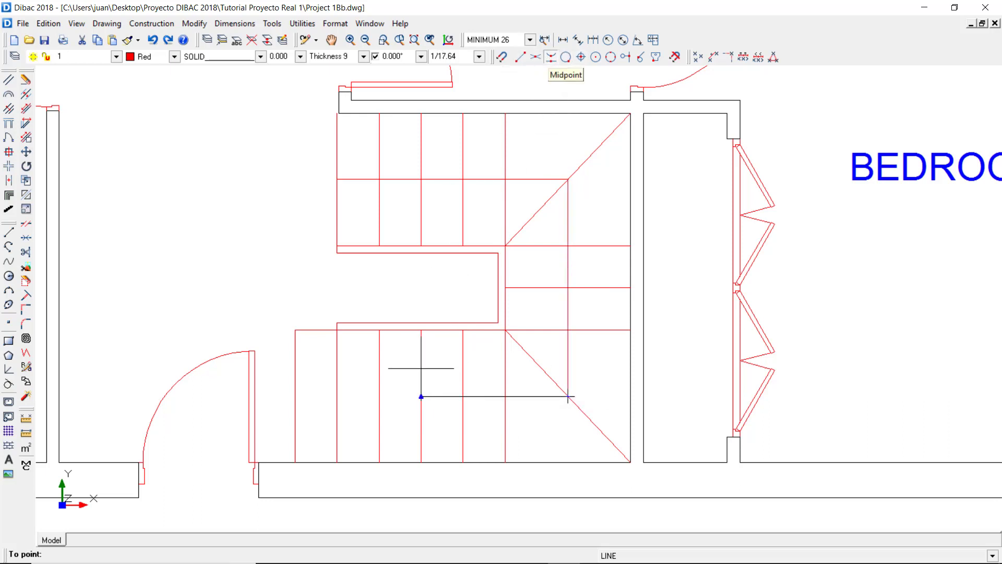
left_click(296, 396)
key("Escape")
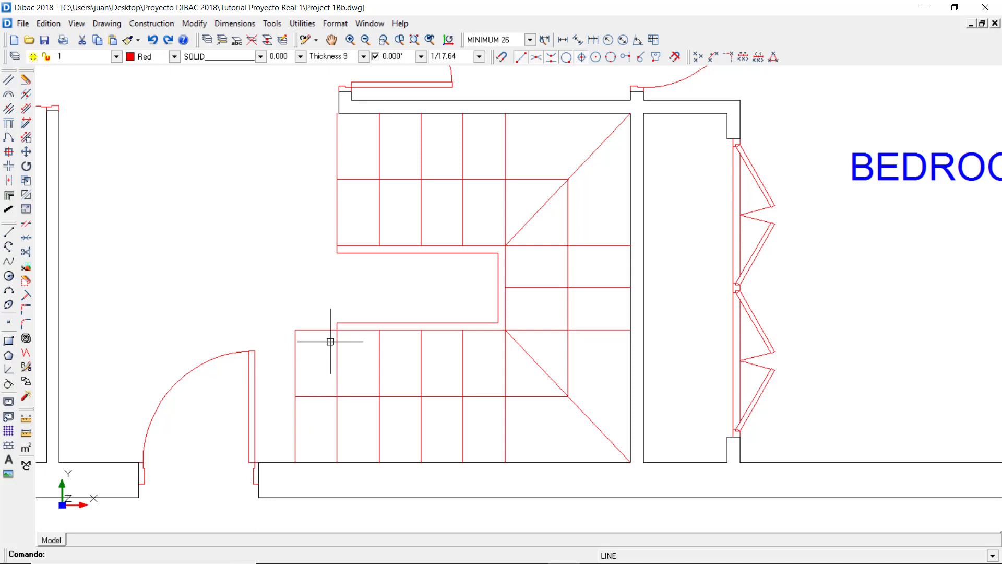
Lock the drawing angle to 45° and draw two arrowhead strokes 0.1 long from the walking line's end at the first tread.
left_click(421, 56)
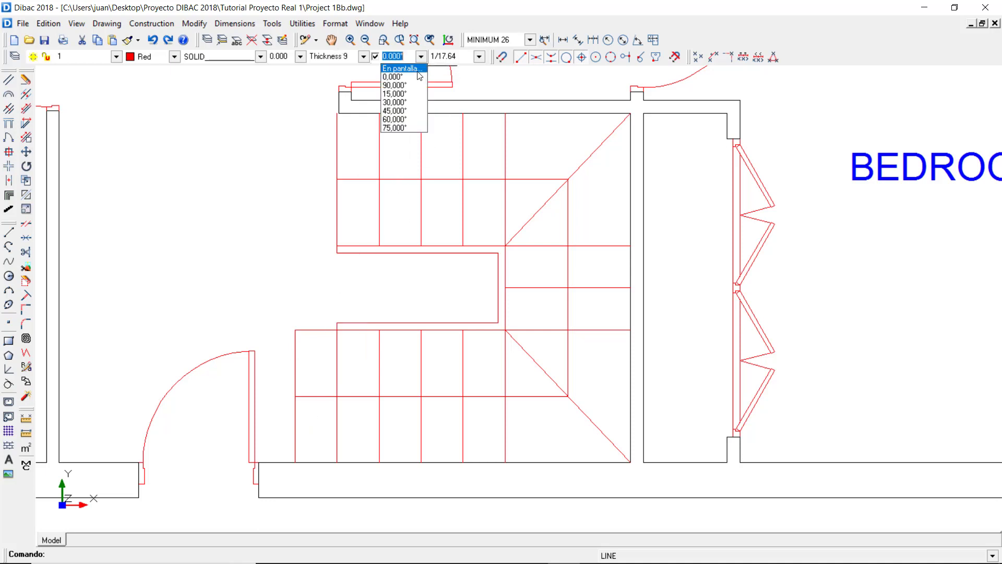
left_click(397, 111)
key("Return")
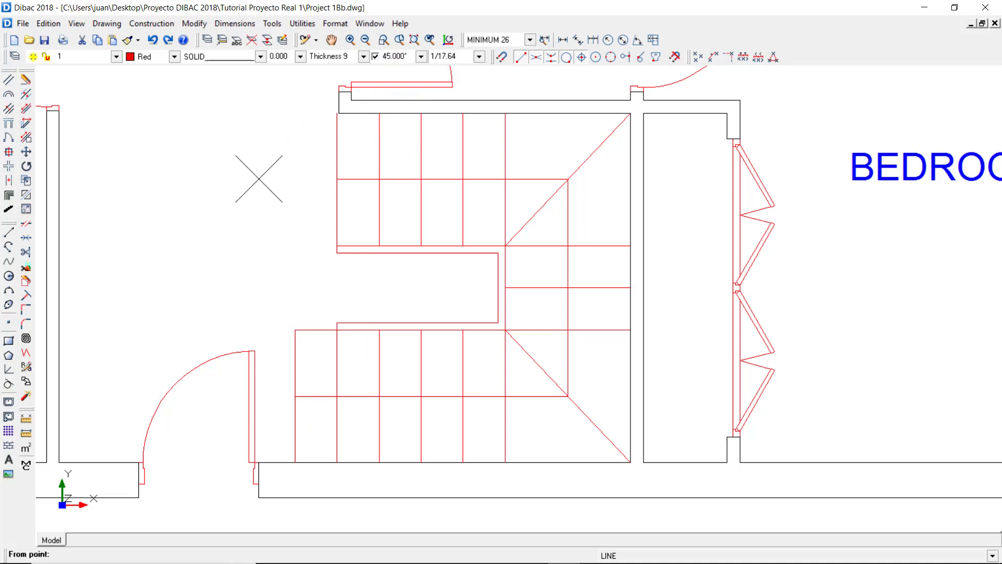
left_click(295, 396)
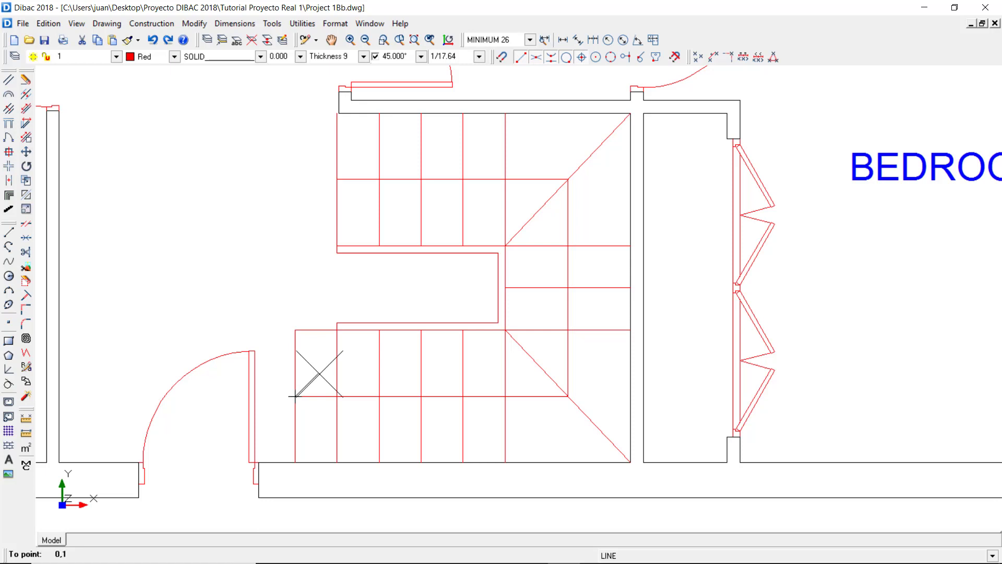
key("Return")
key("Escape")
left_click(294, 397)
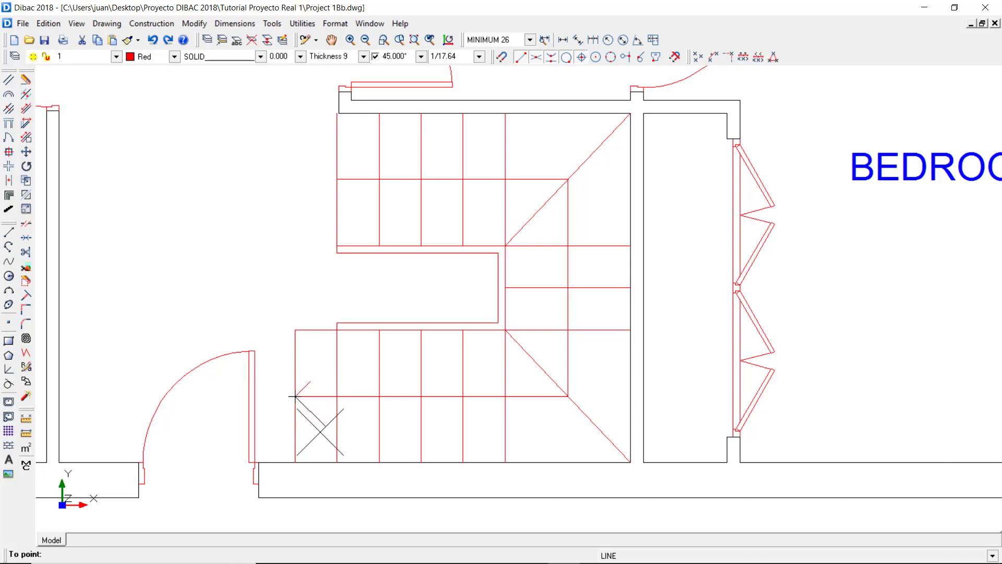
key("Return")
left_click(310, 411)
key("Return")
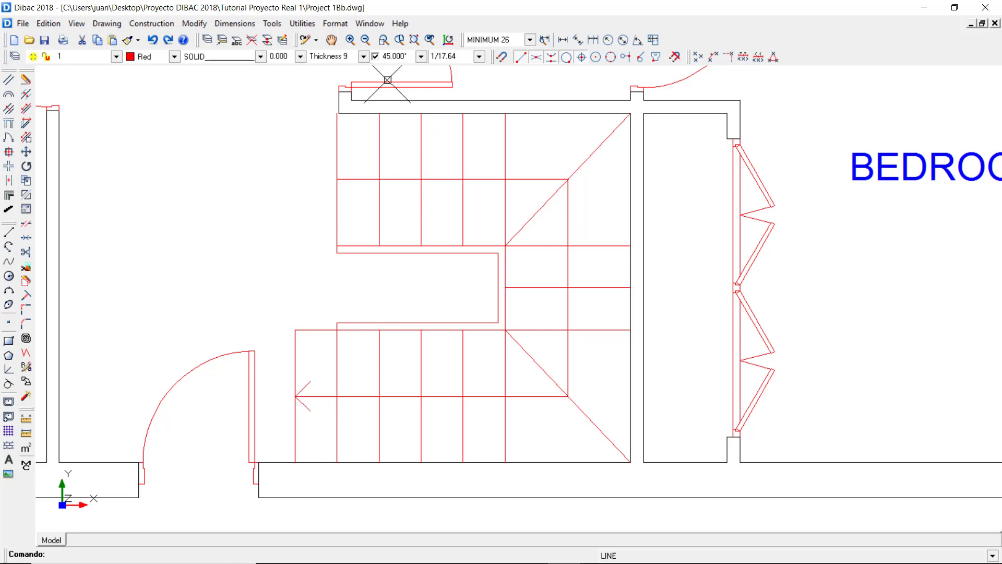
Release the angle lock and close the arrowhead with a line joining the tips of its two strokes.
left_click(375, 57)
key("Return")
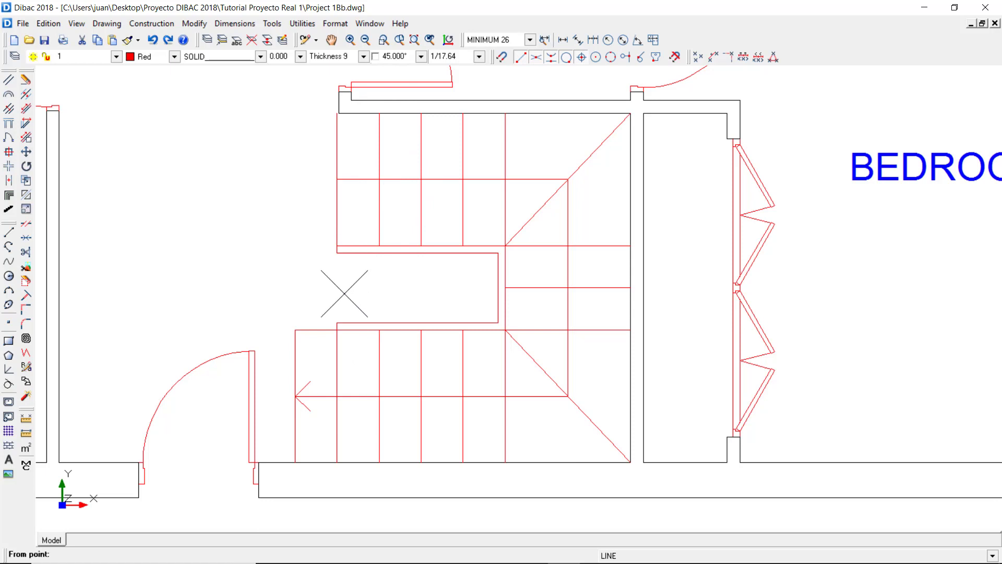
left_click(310, 382)
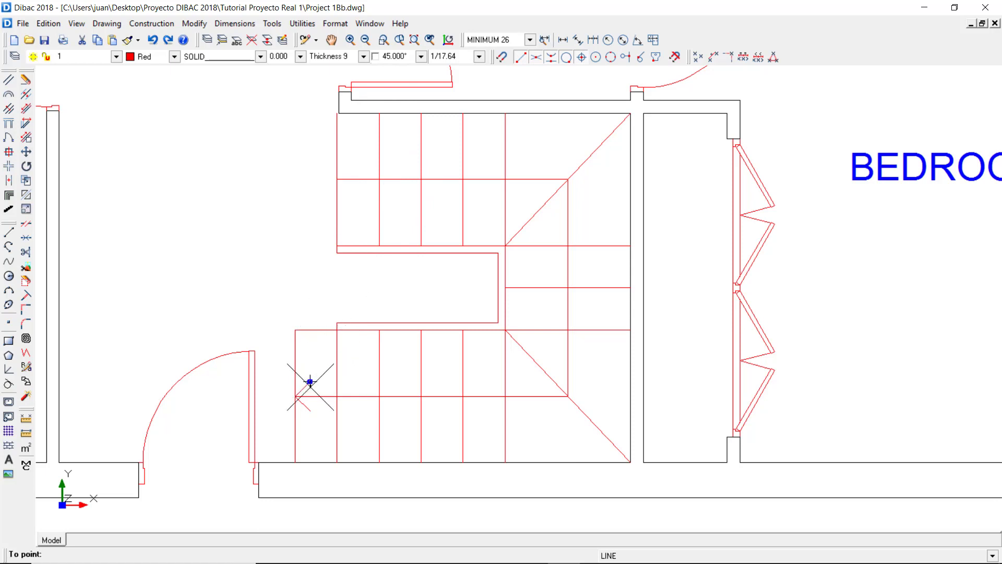
left_click(310, 411)
key("Return")
Reset the drawing angle to 0° and turn the angle lock back on.
left_click(395, 57)
type("0")
left_click(375, 57)
Delete the single-slab entrance door in the exterior wall beside the staircase.
scroll(261, 209, "down", 1)
middle_click_drag(260, 217, 395, 293)
scroll(360, 248, "down", 1)
key("Return")
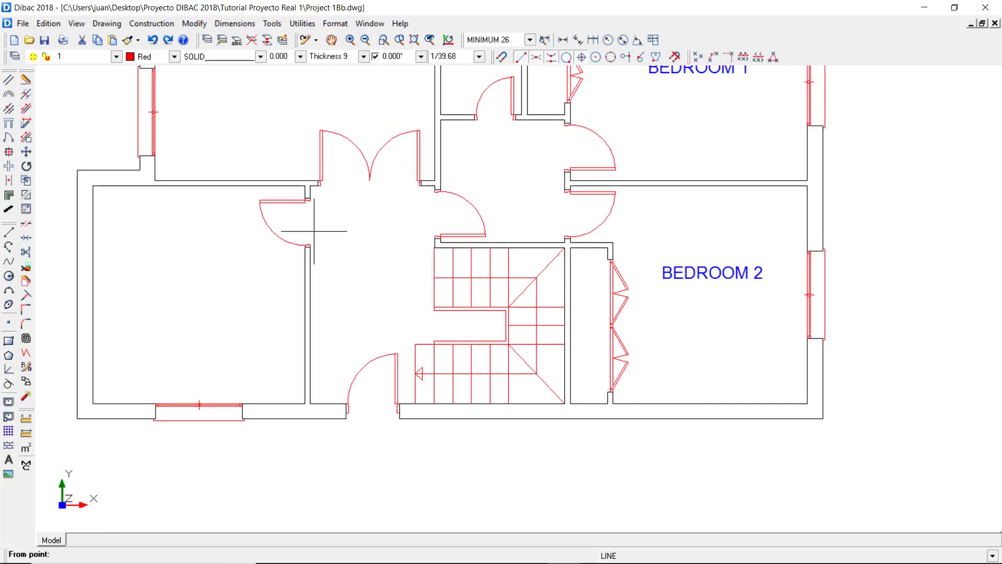
left_click(25, 79)
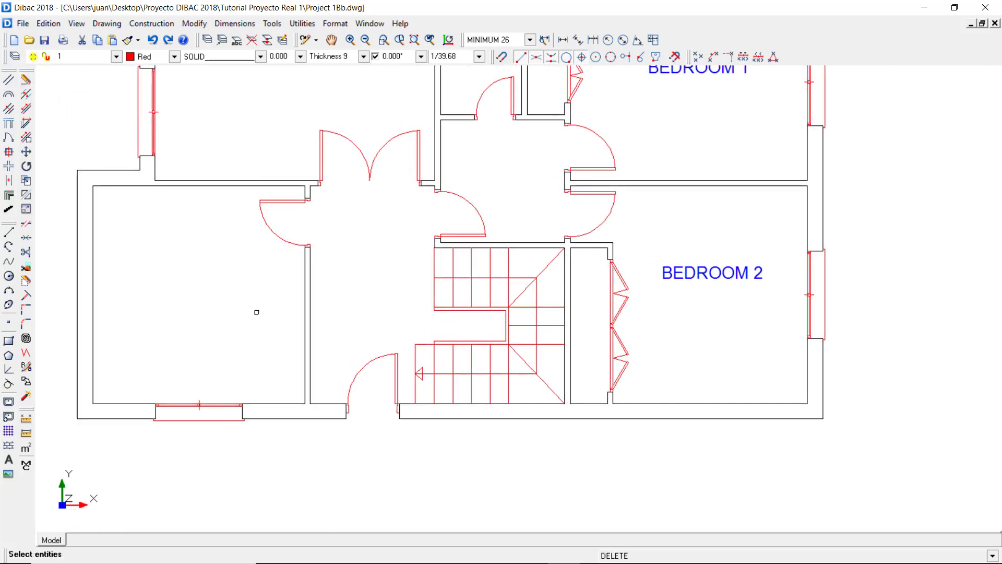
left_click(394, 374)
key("Return")
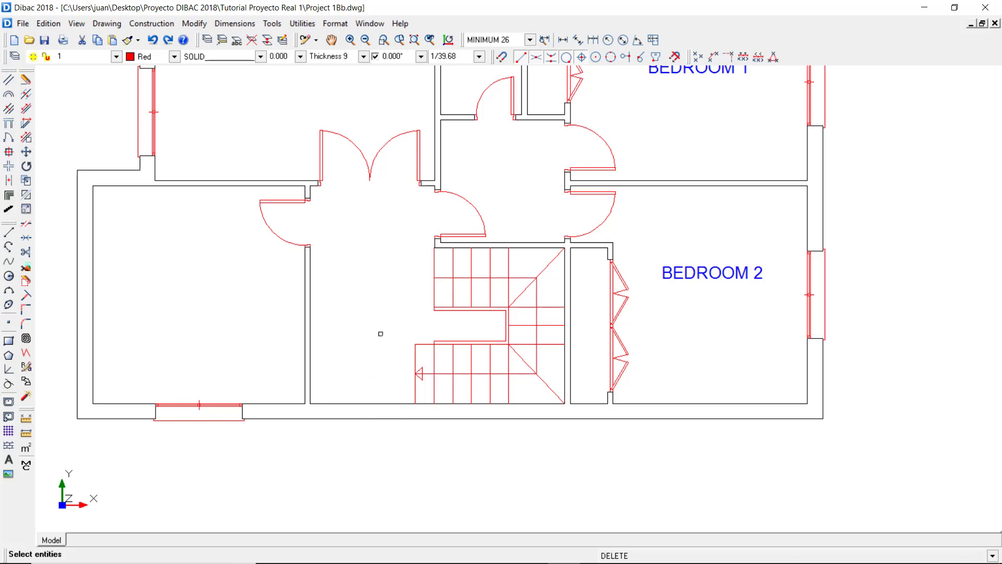
key("Escape")
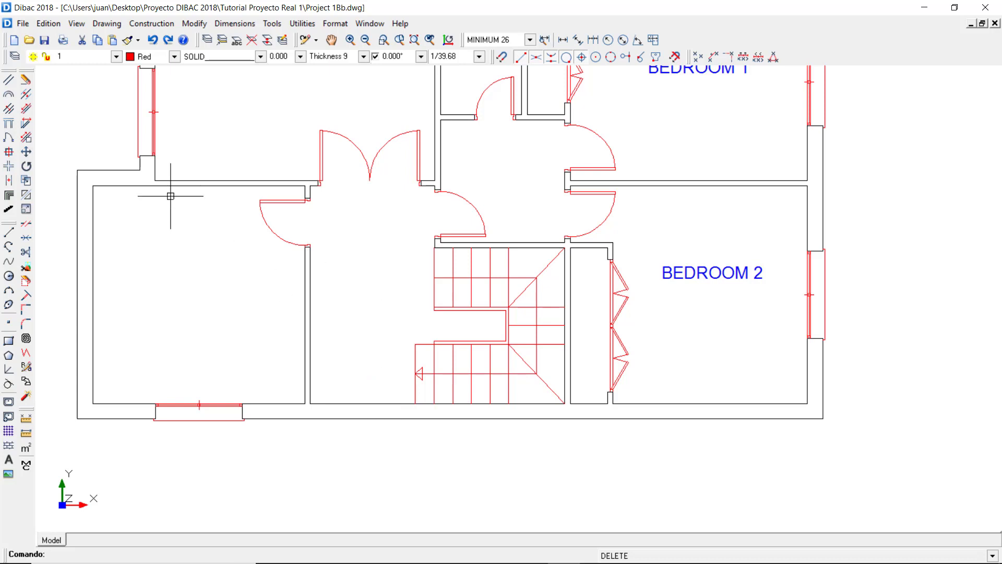
Configure a door with 2 slabs on the interior of the wall and a main slab width of 0.800.
left_click(9, 137)
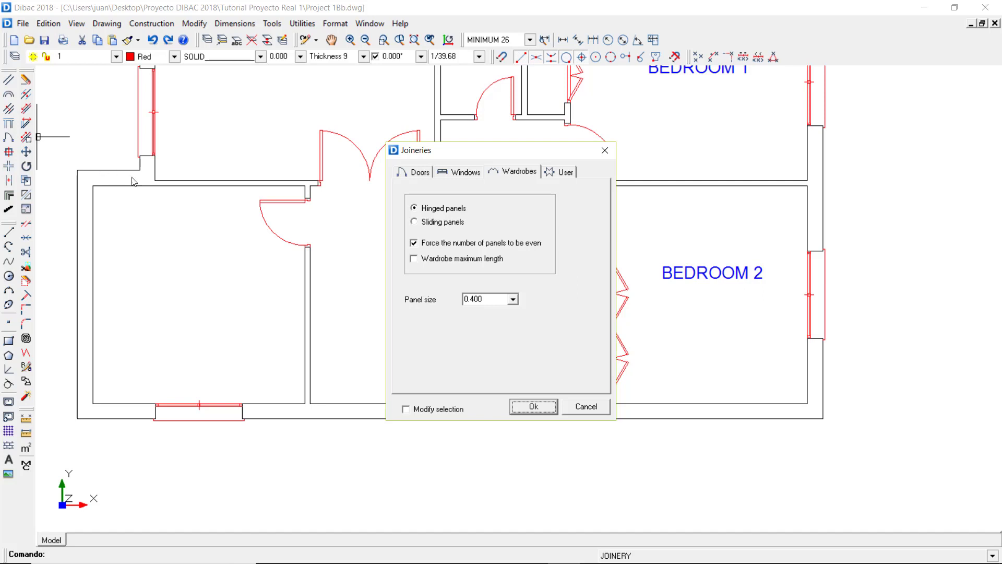
left_click(415, 176)
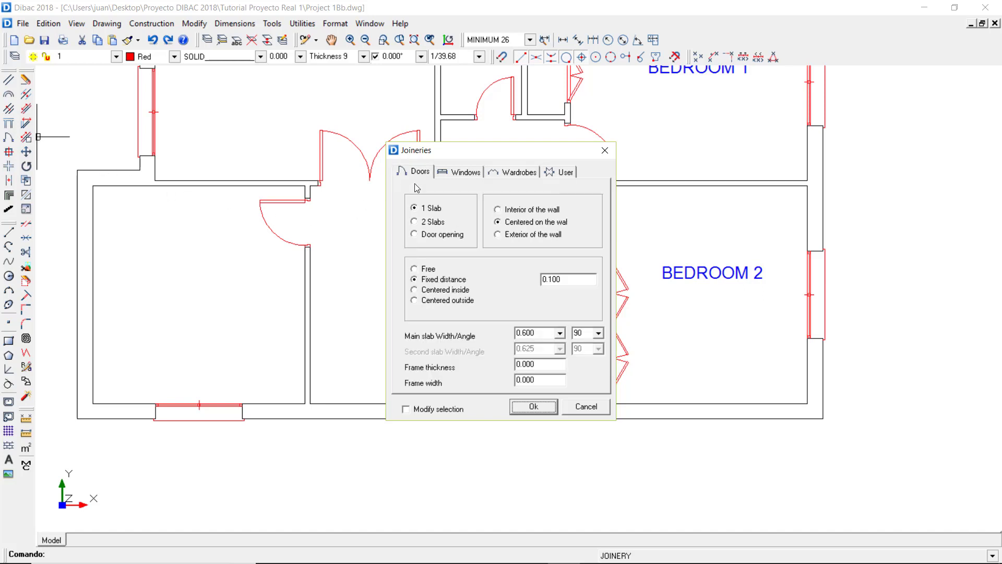
left_click(415, 222)
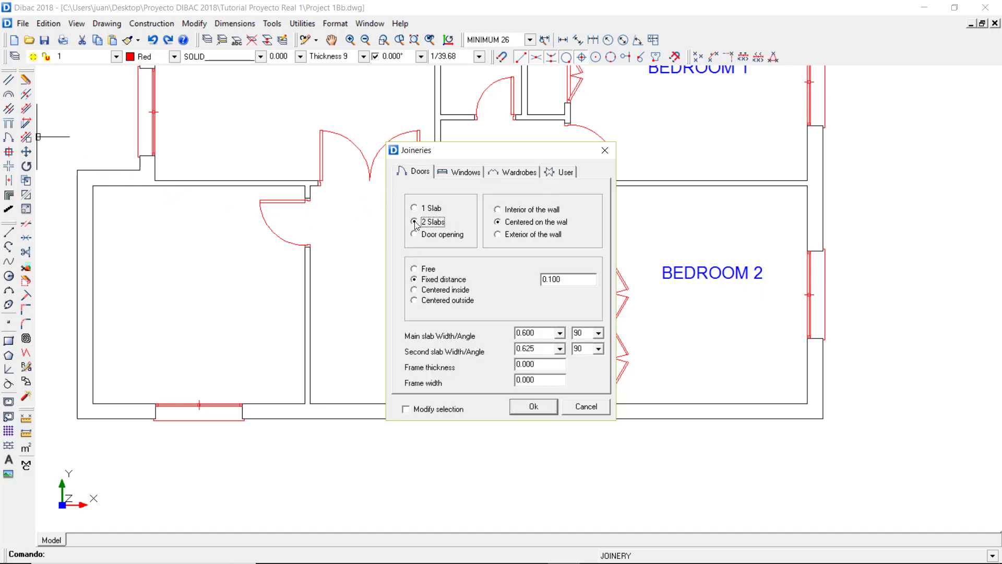
left_click_drag(498, 209, 401, 172)
left_click(560, 332)
left_click(537, 369)
Set the second slab to 0.600 wide at 0° and place the entrance door in the hall's exterior wall between the partition and stairs.
left_click(560, 349)
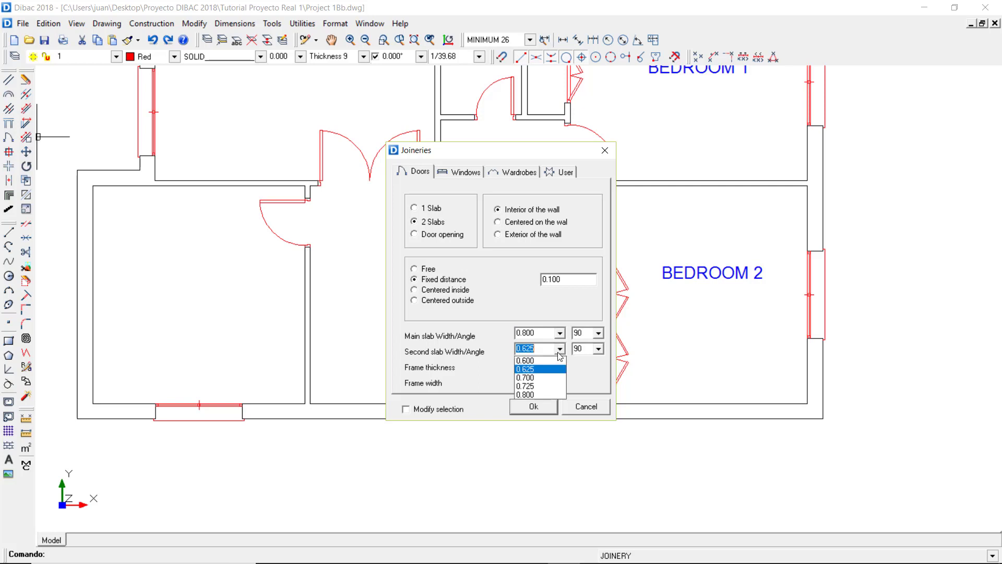
left_click(533, 360)
left_click(599, 349)
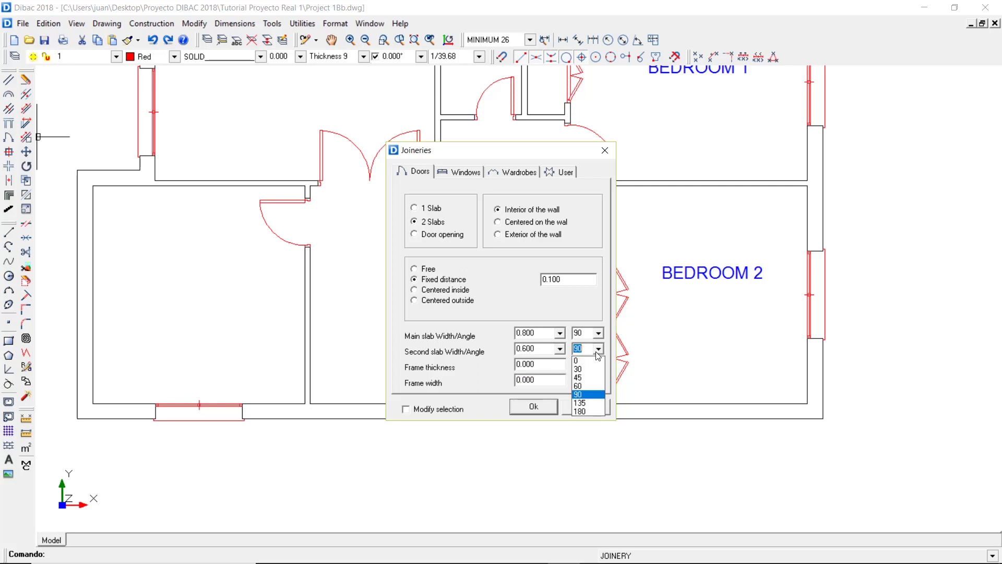
left_click(587, 361)
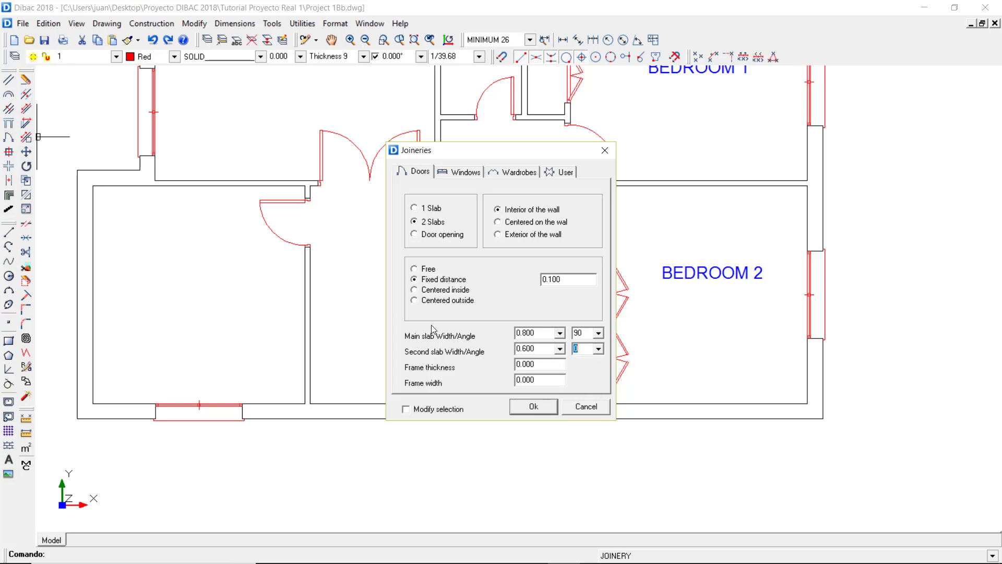
left_click(533, 406)
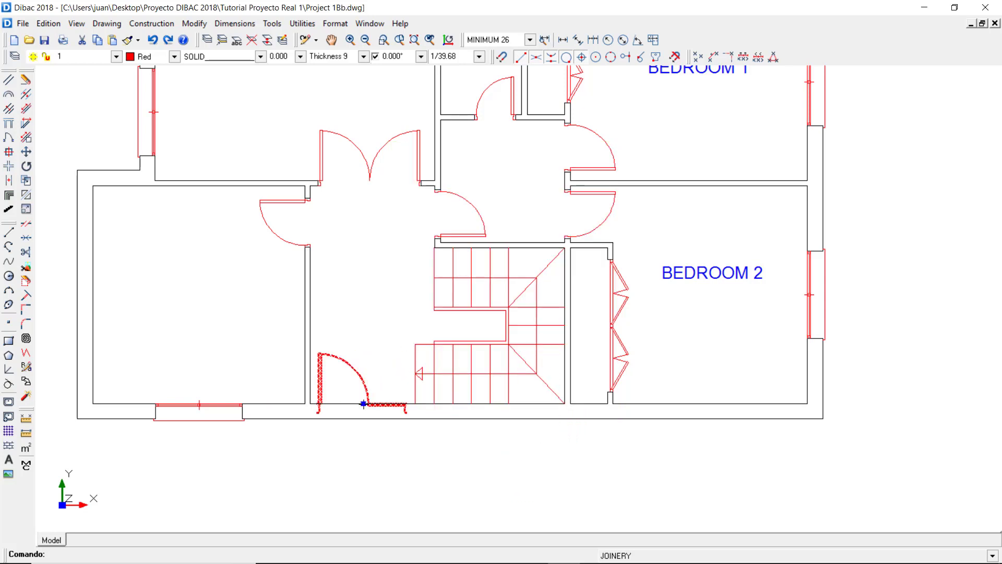
left_click(363, 403)
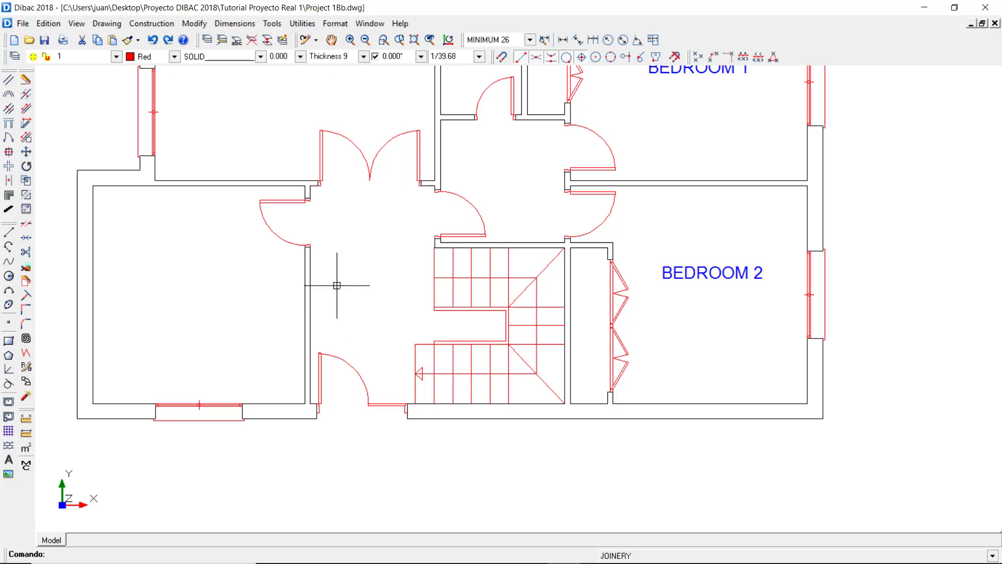
Save the drawing as LEVEL 0 in the Dibac Project 1 folder on the desktop.
left_click(23, 24)
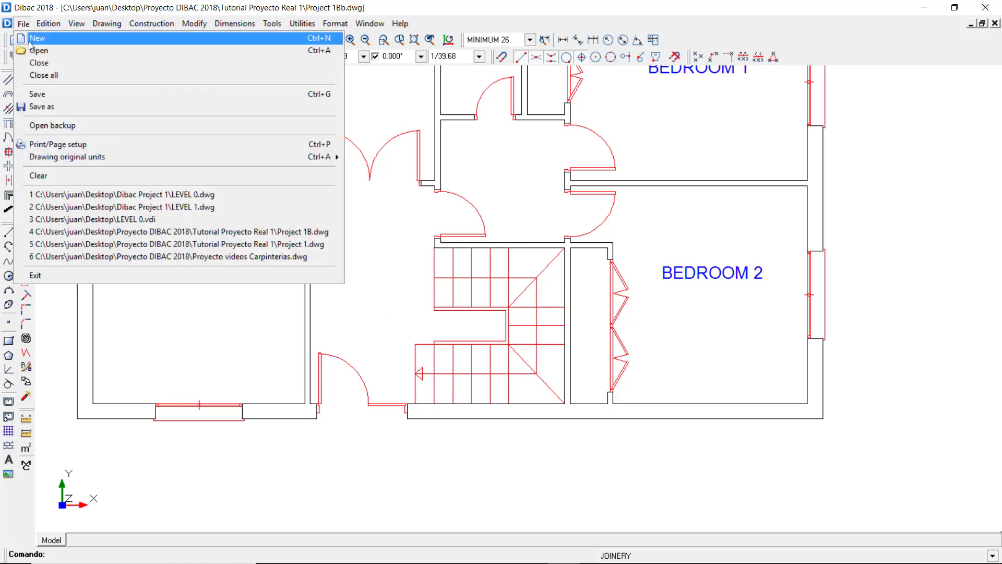
left_click(45, 110)
left_click(265, 261)
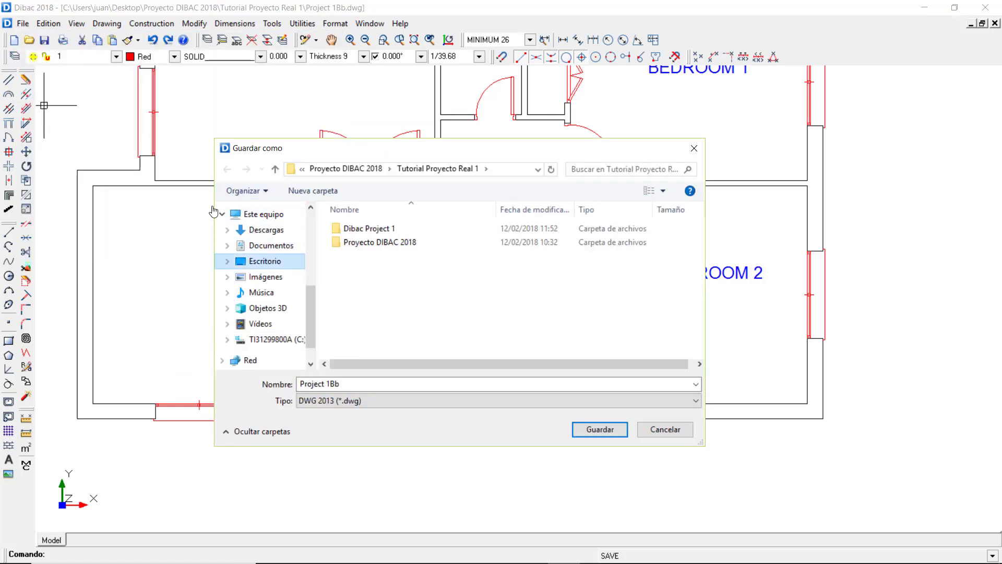
left_click(368, 228)
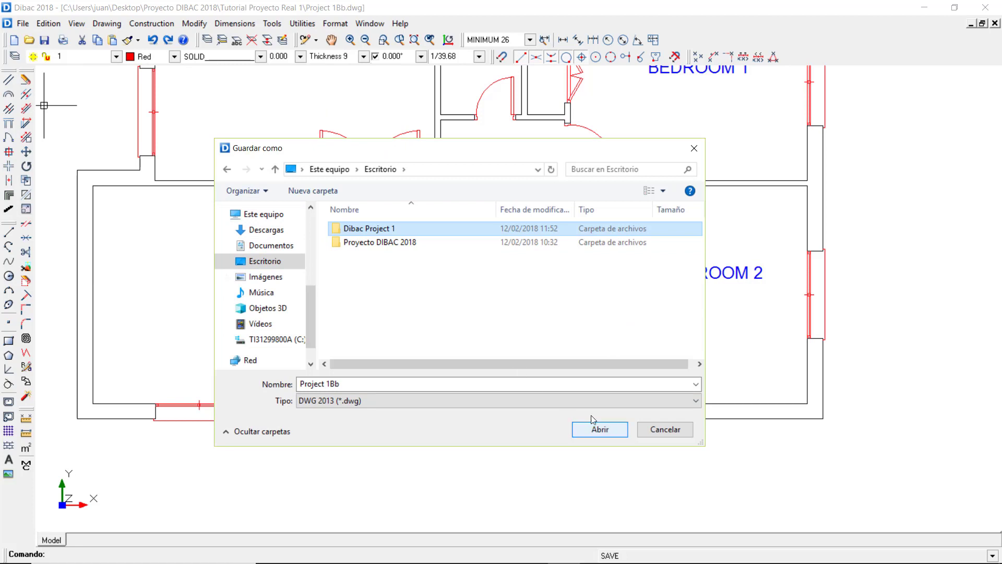
double_click(388, 231)
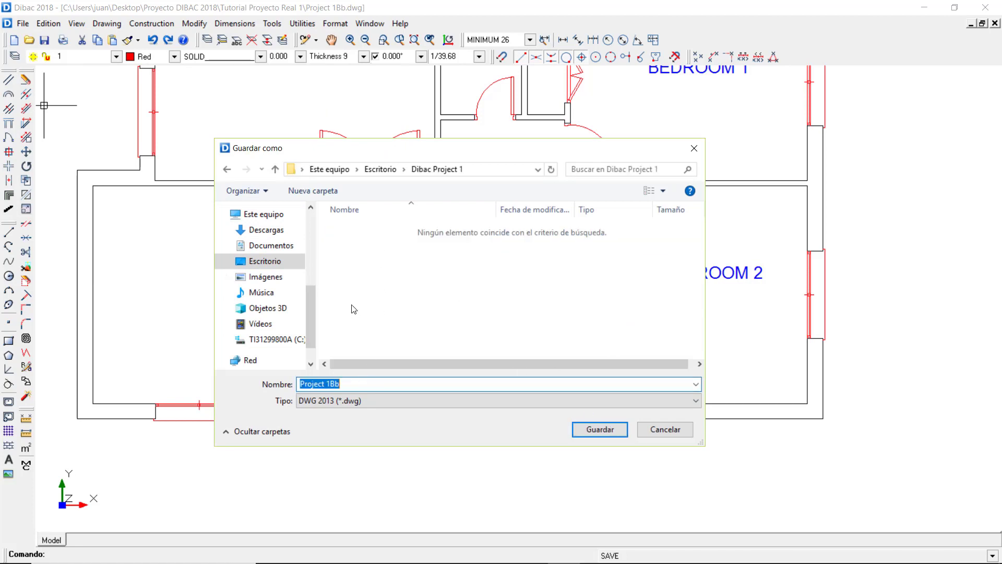
type("LEVEL 0")
key("Return")
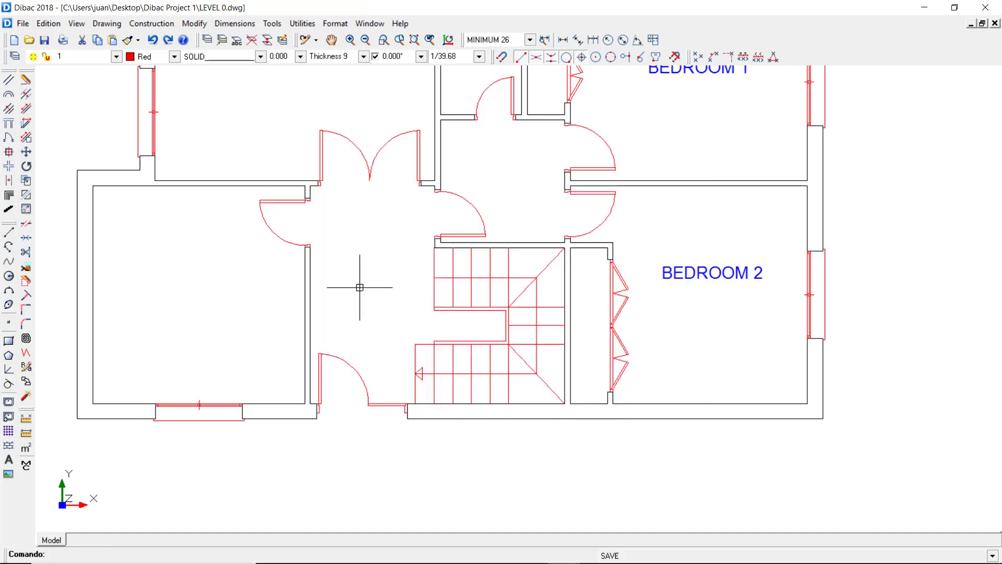
Save a copy of the drawing as LEVEL 1 in the Dibac Project 1 folder.
left_click(23, 23)
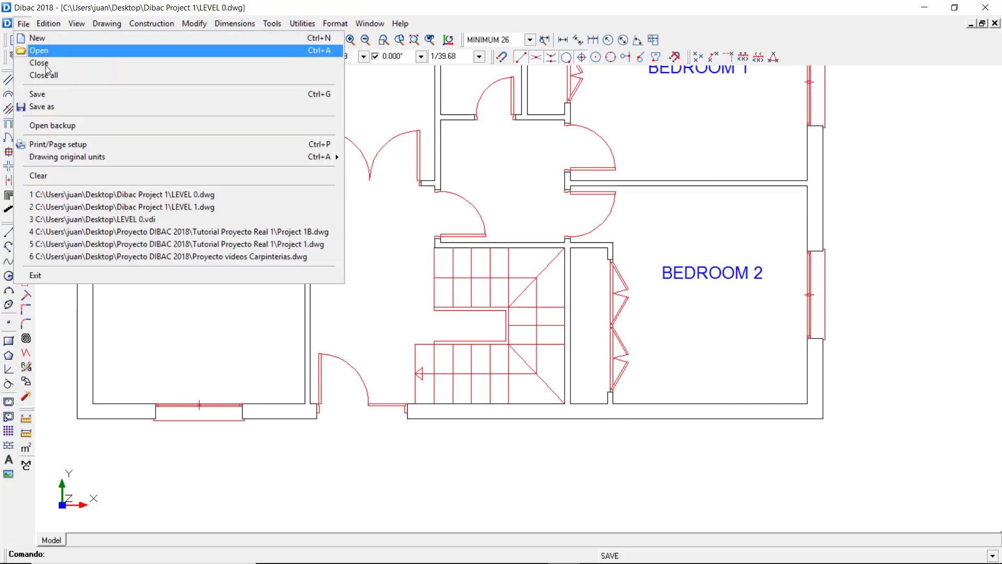
left_click(58, 107)
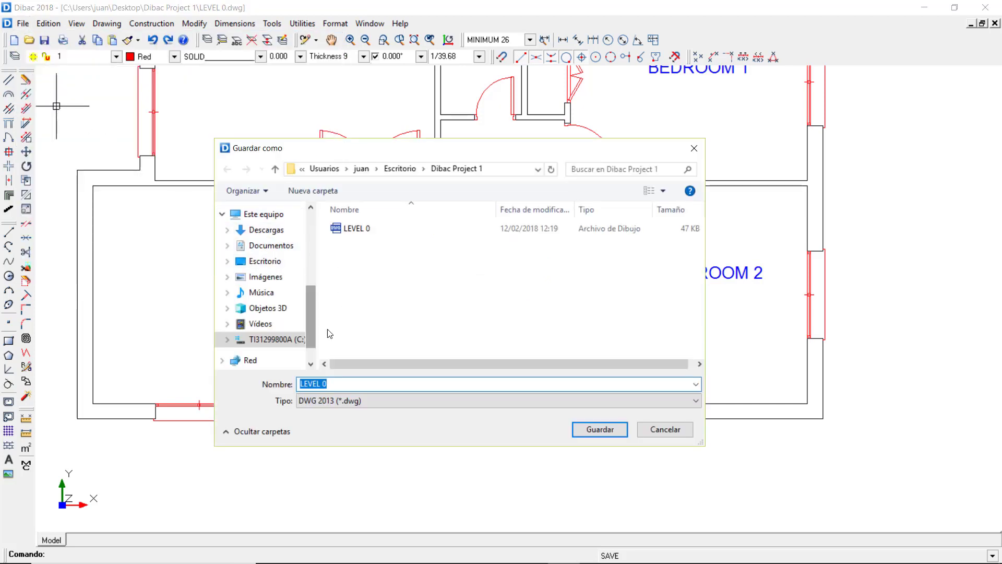
left_click(346, 385)
type("1")
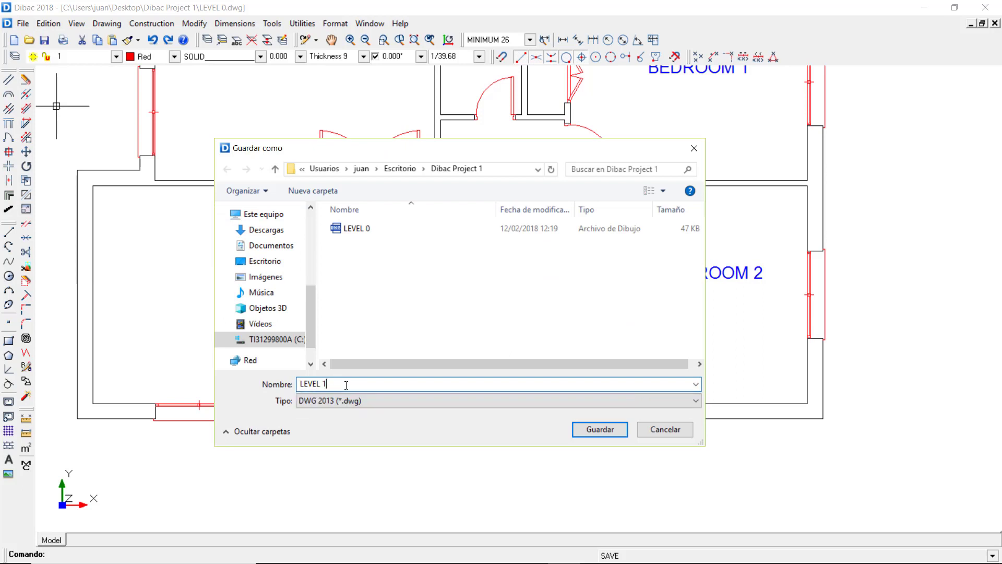
left_click(596, 430)
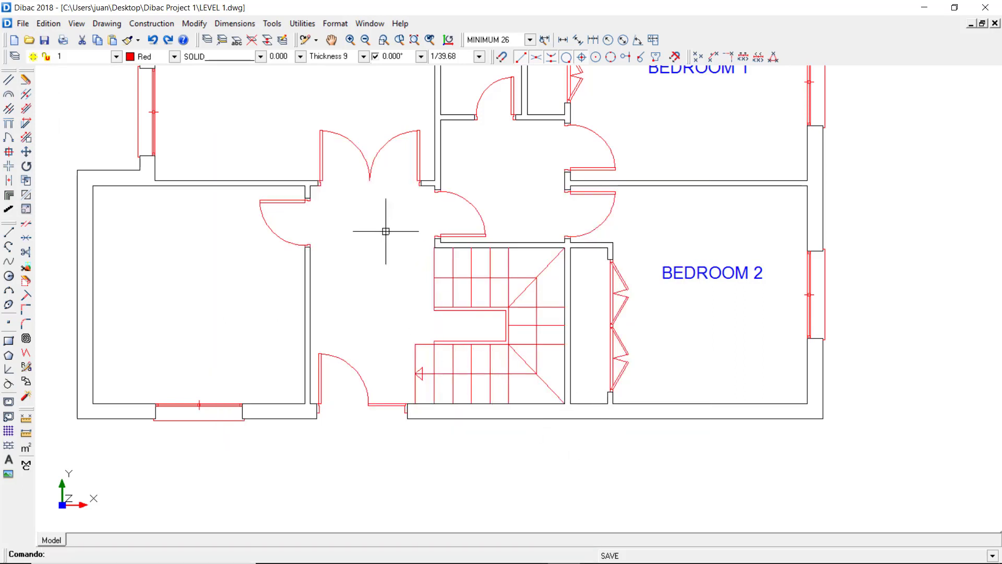
Delete the exterior walls and the window enclosing the large unlabelled room above the hall.
scroll(378, 313, "down", 2)
left_click(25, 79)
left_click(358, 124)
left_click(383, 132)
left_click(401, 149)
left_click(278, 151)
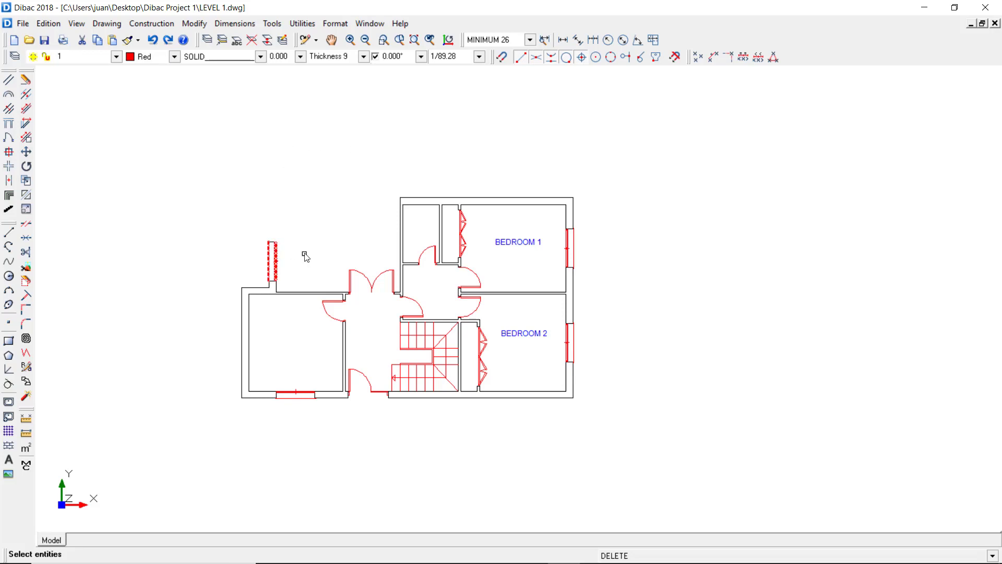
Delete the hall's double door and partitions, the adjoining room's door and window, and the entrance door in the lower exterior wall.
left_click(349, 275)
left_click(330, 294)
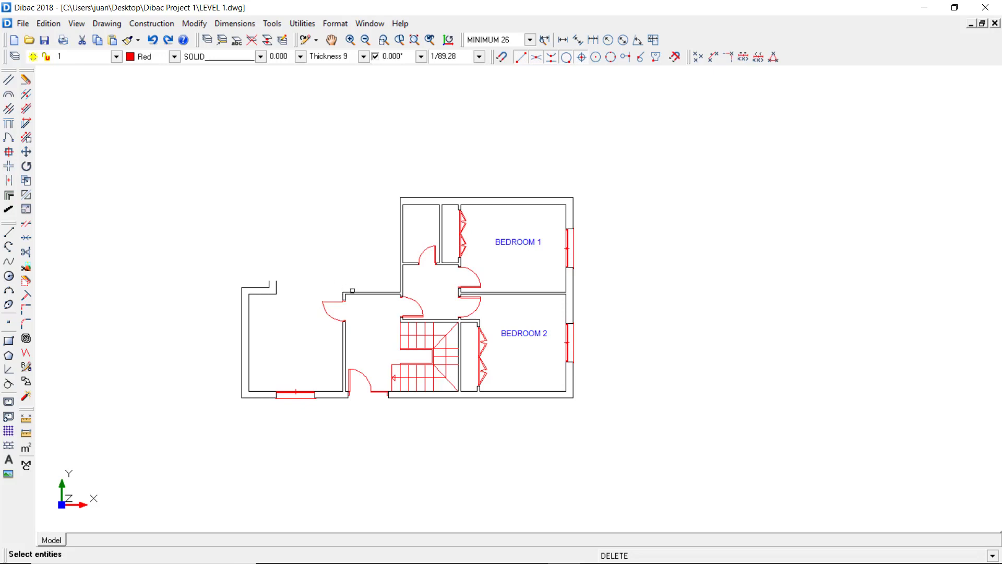
left_click(349, 290)
left_click(334, 302)
left_click(328, 310)
left_click(296, 392)
left_click(335, 370)
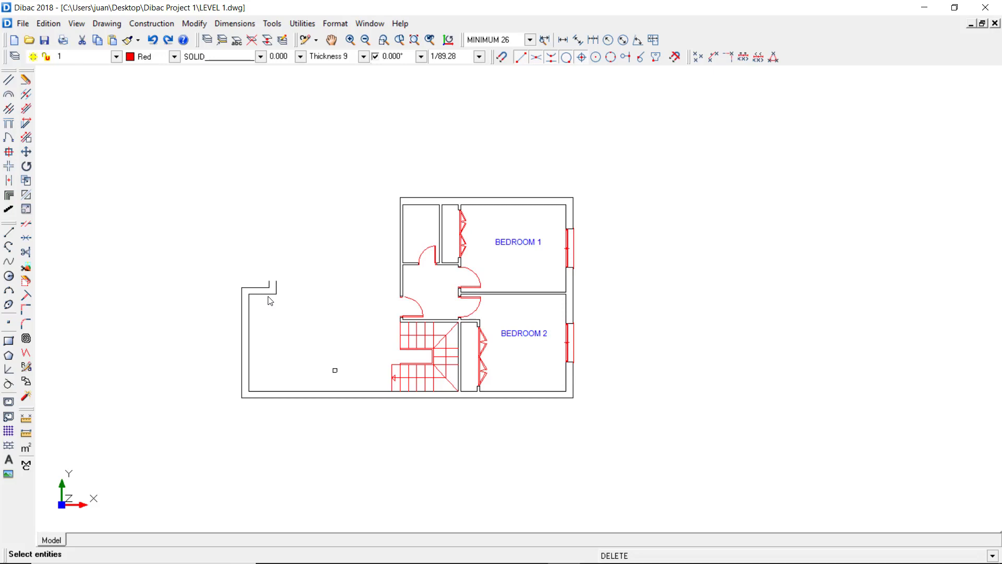
scroll(270, 301, "up", 2)
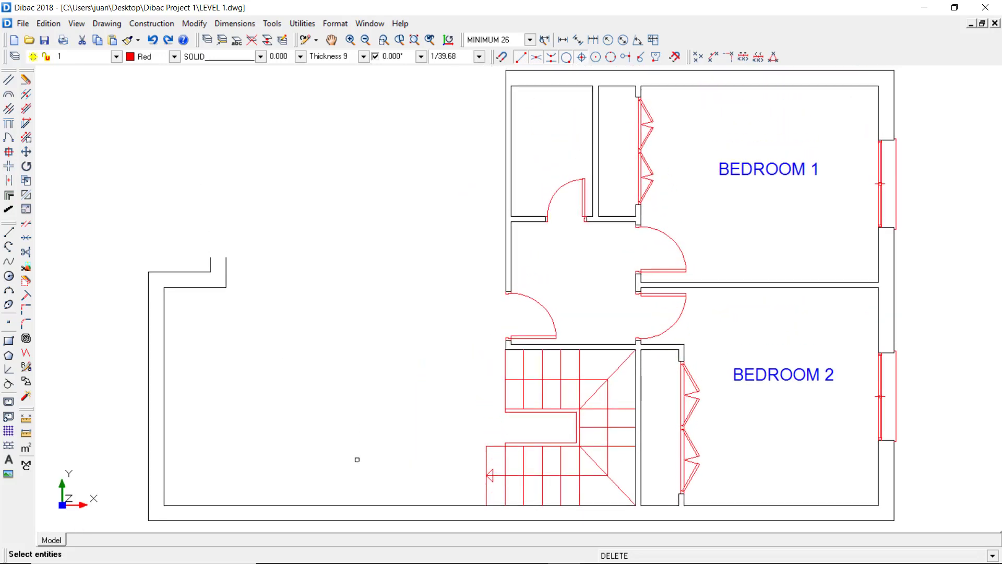
key("Escape")
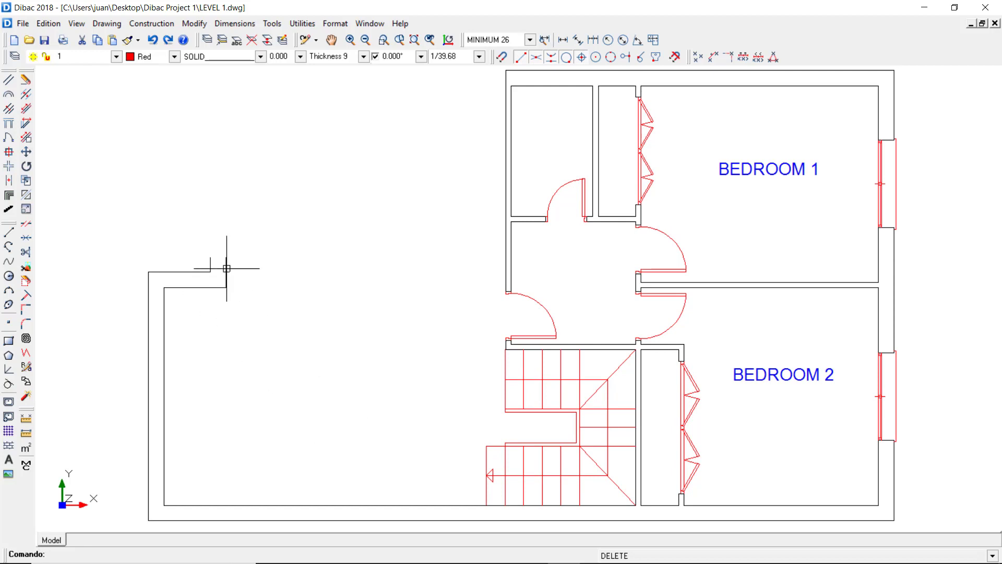
Draw a 25-thick exterior wall from the bedroom block's outer corner around to the open wall end beside the lower room.
key("w")
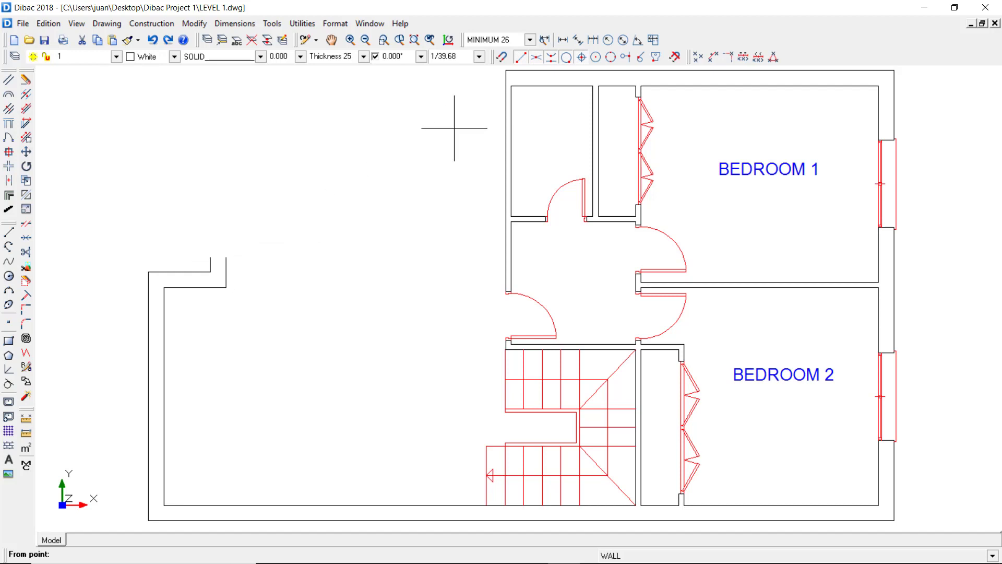
middle_click_drag(486, 120, 486, 152)
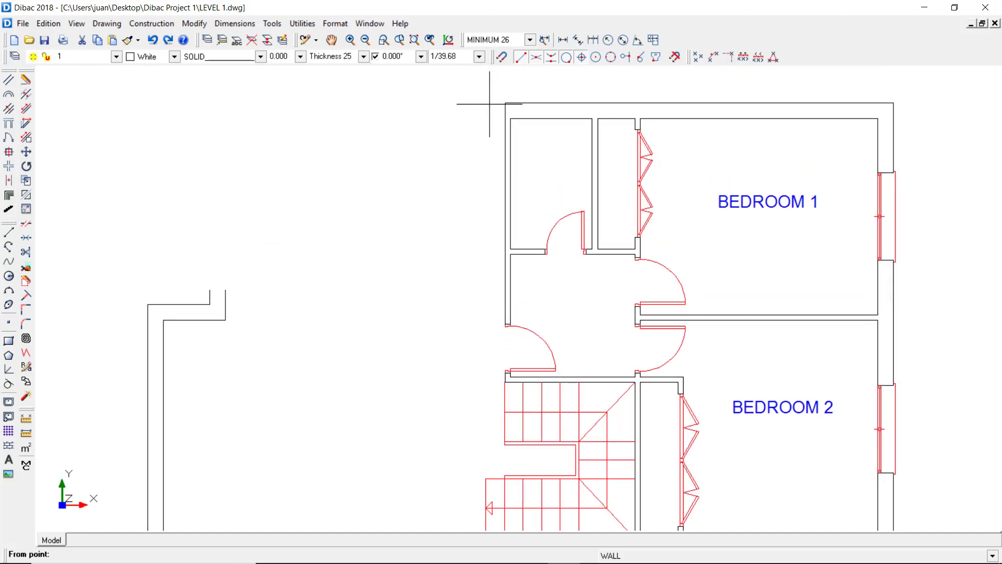
left_click(506, 103)
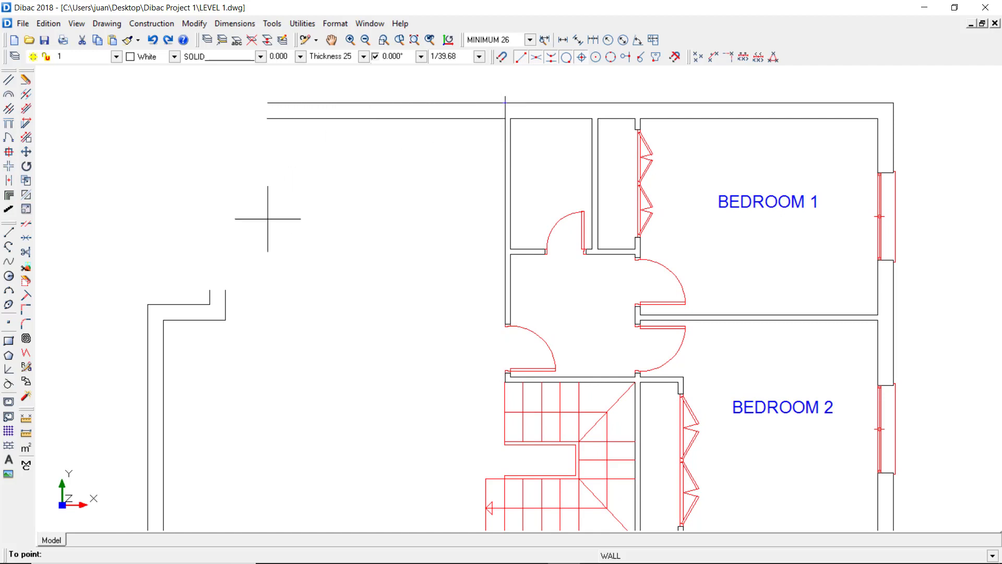
left_click(225, 289)
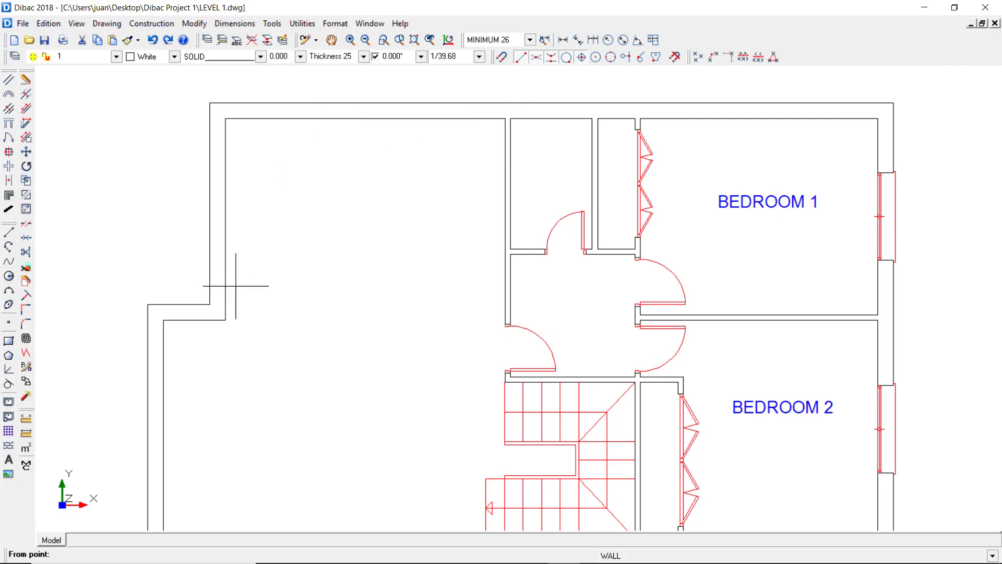
scroll(226, 287, "down", 2)
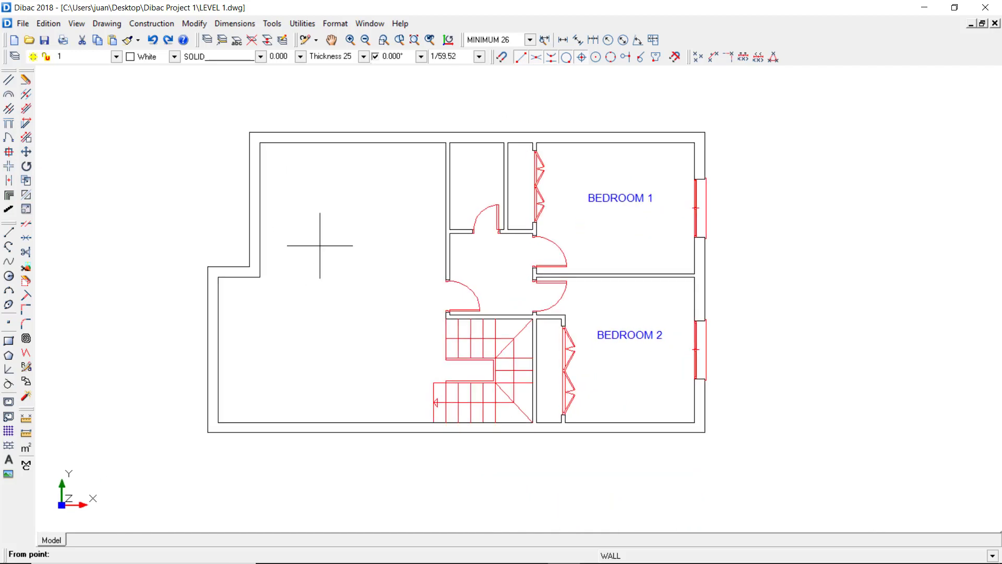
key("Escape")
Configure a window with window sill on the interior of the wall, at a fixed distance of 3.400 and 1.700 long.
left_click(10, 138)
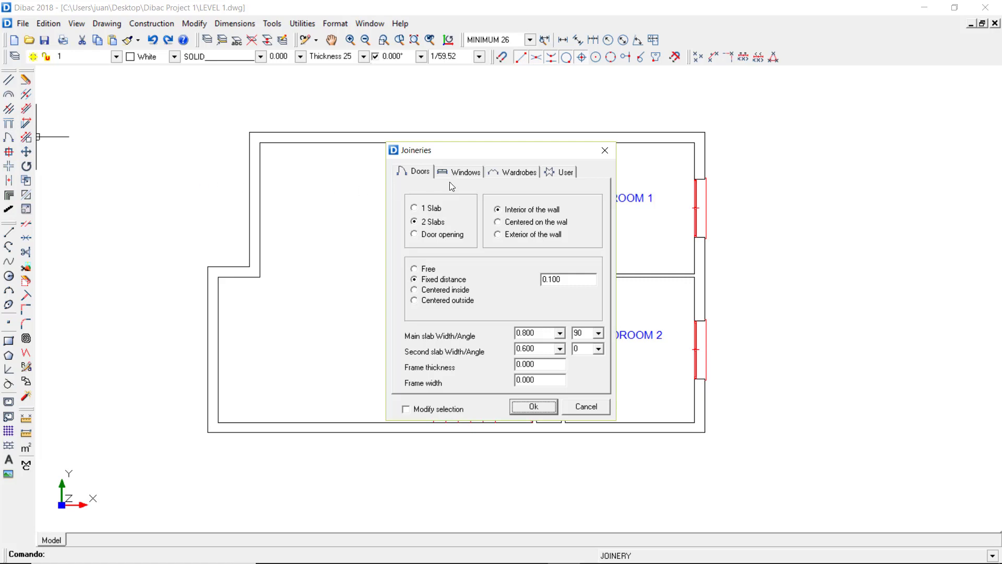
left_click(452, 172)
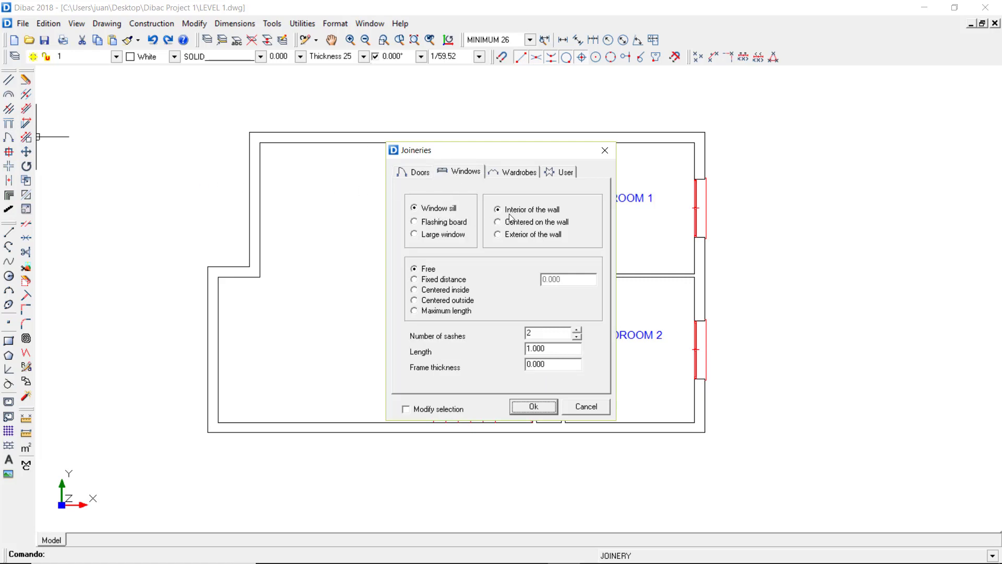
left_click(440, 279)
left_click(565, 350)
type("1,7")
left_click(534, 408)
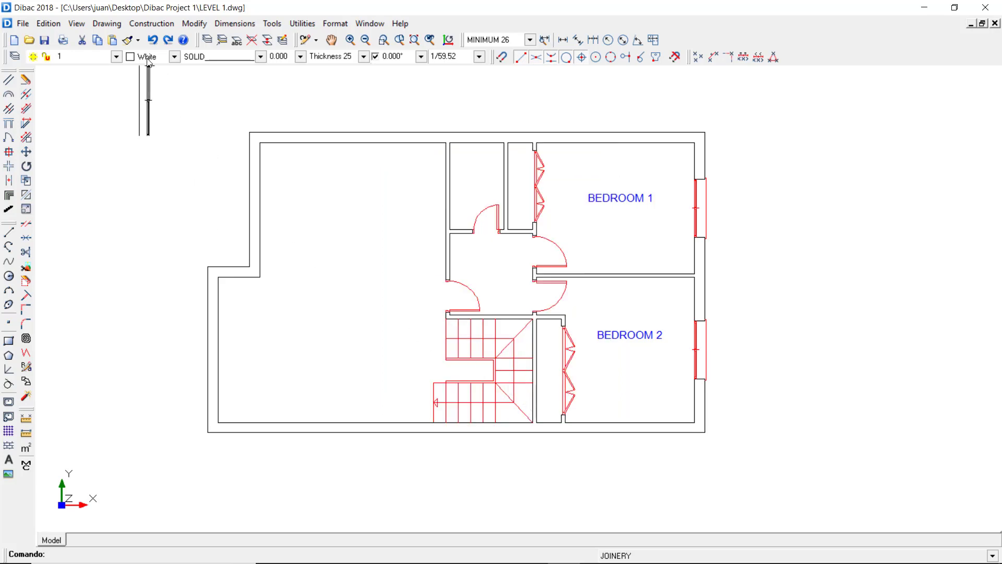
Set the colour to Red and place the window in the lower exterior wall beside the staircase.
left_click(143, 57)
left_click(157, 87)
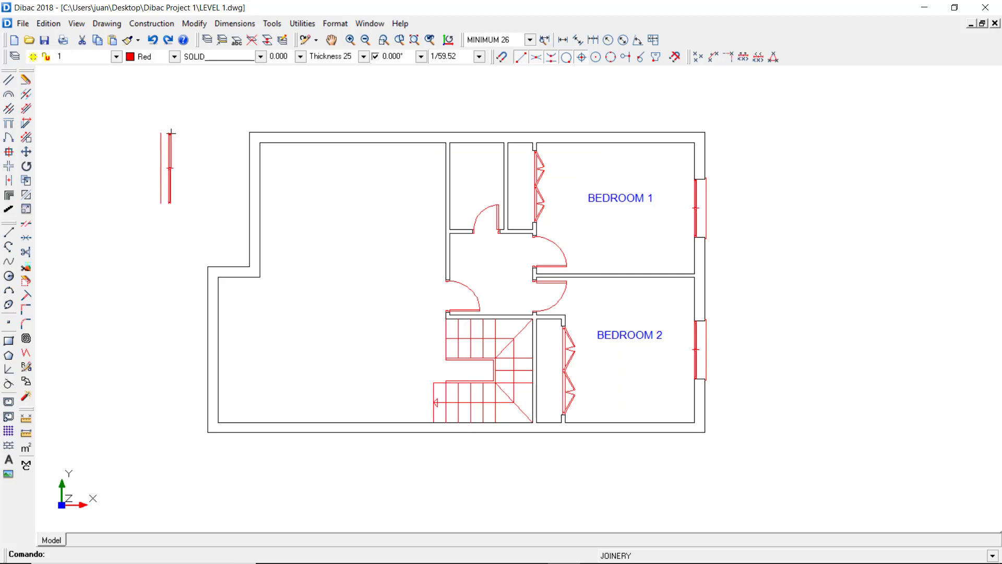
left_click(287, 423)
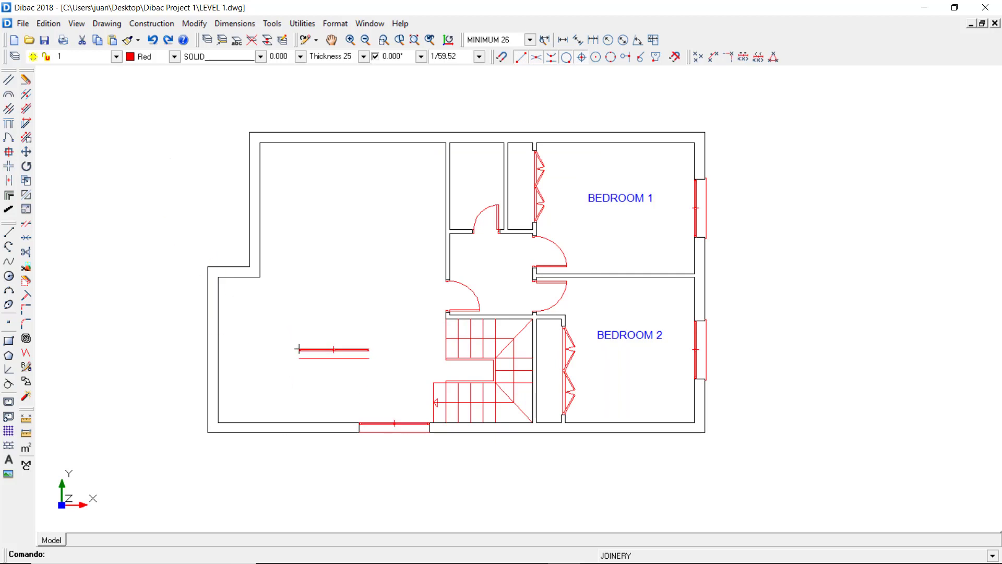
Place a 1.700 long large window at a fixed distance of 2.400 in the upper exterior wall of the open area.
right_click(300, 331)
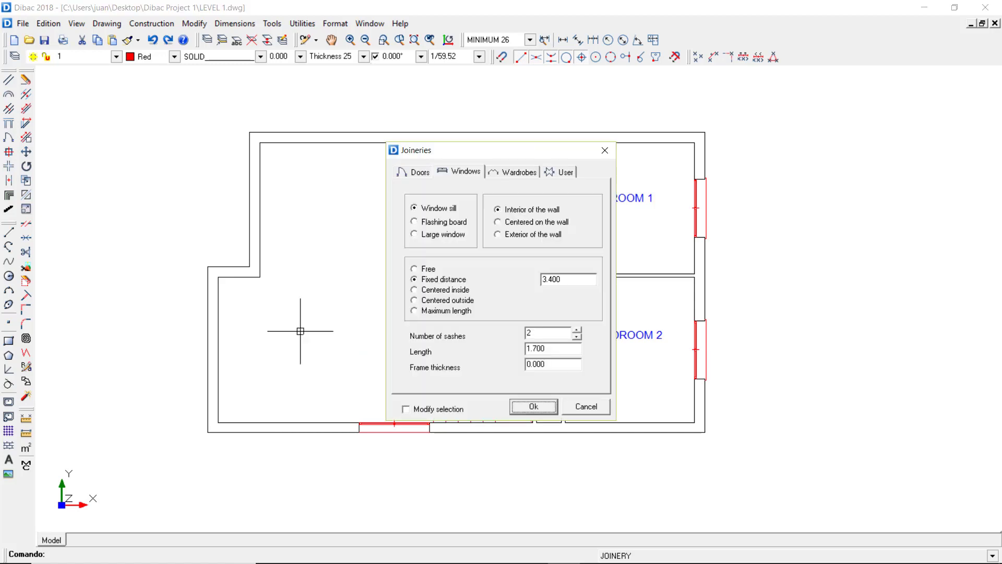
left_click_drag(549, 279, 543, 280)
type("2,")
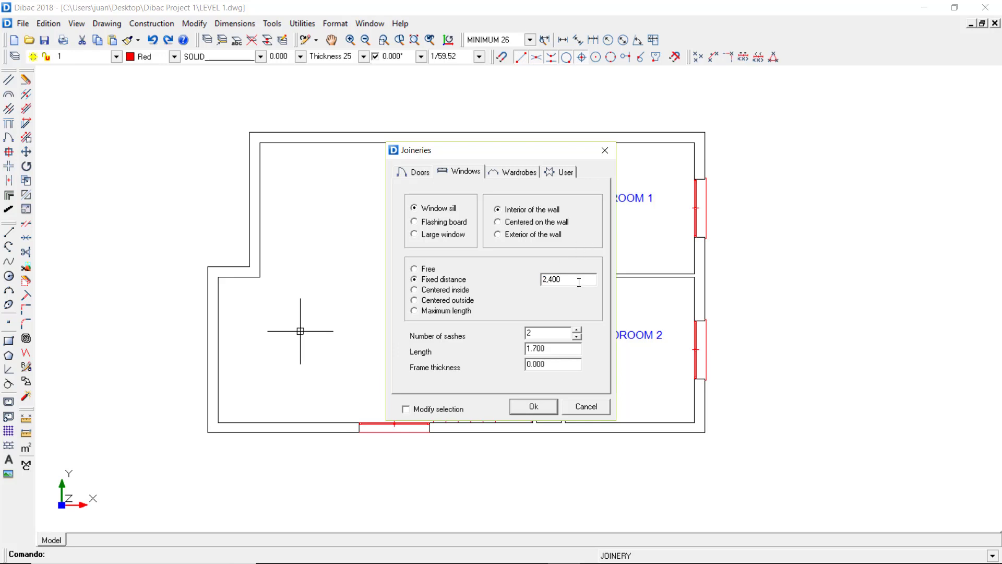
left_click(533, 406)
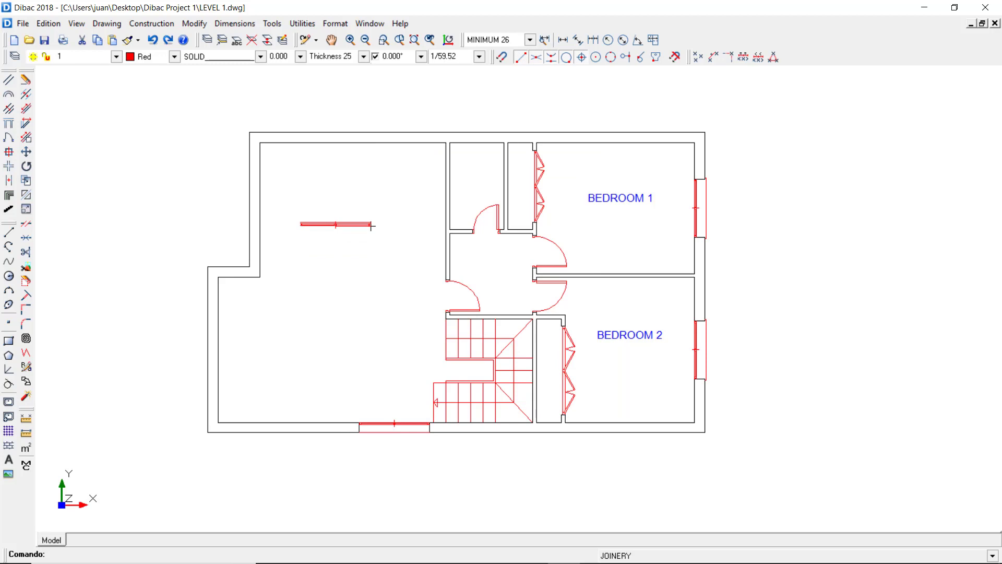
right_click(371, 225)
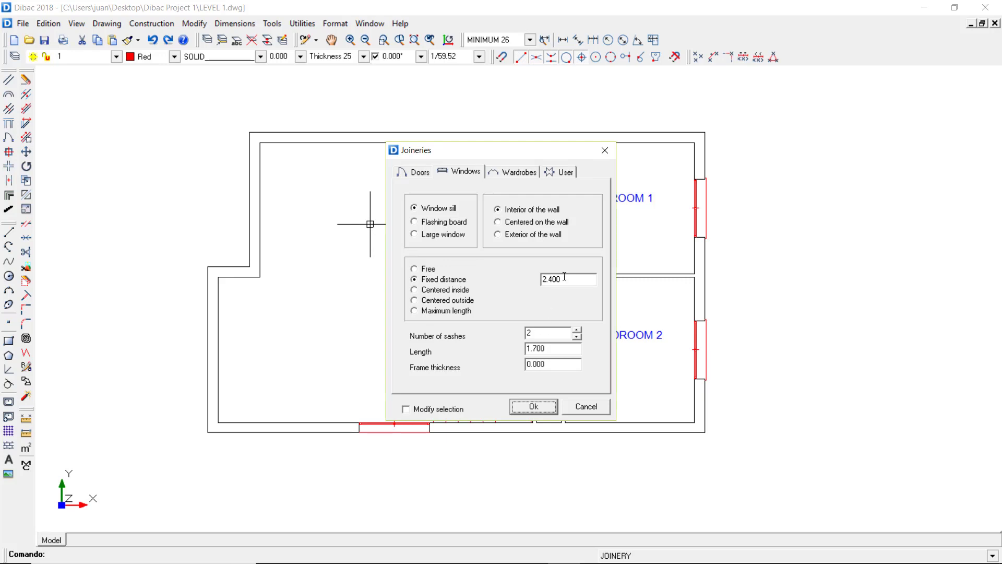
left_click(417, 234)
left_click(534, 407)
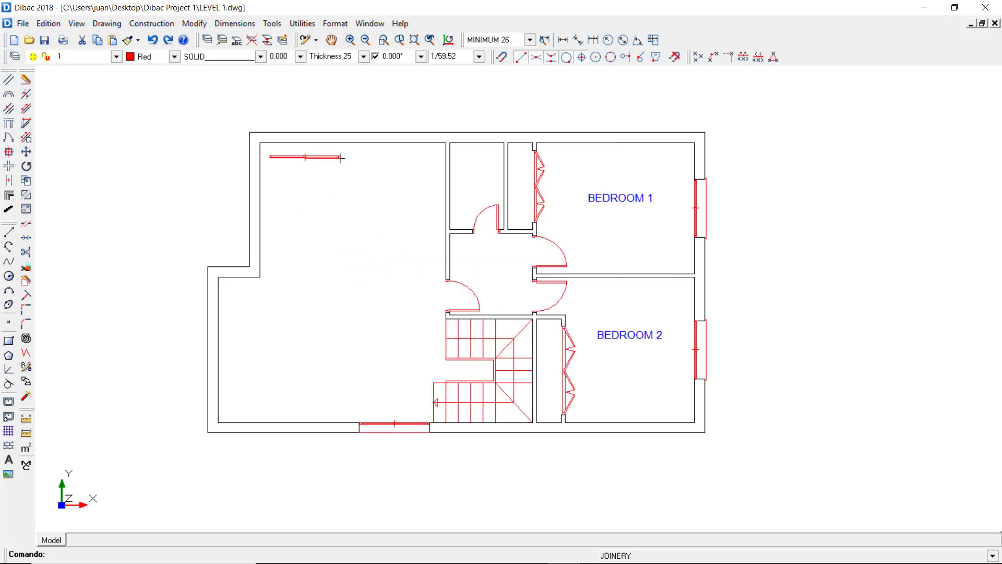
left_click(300, 141)
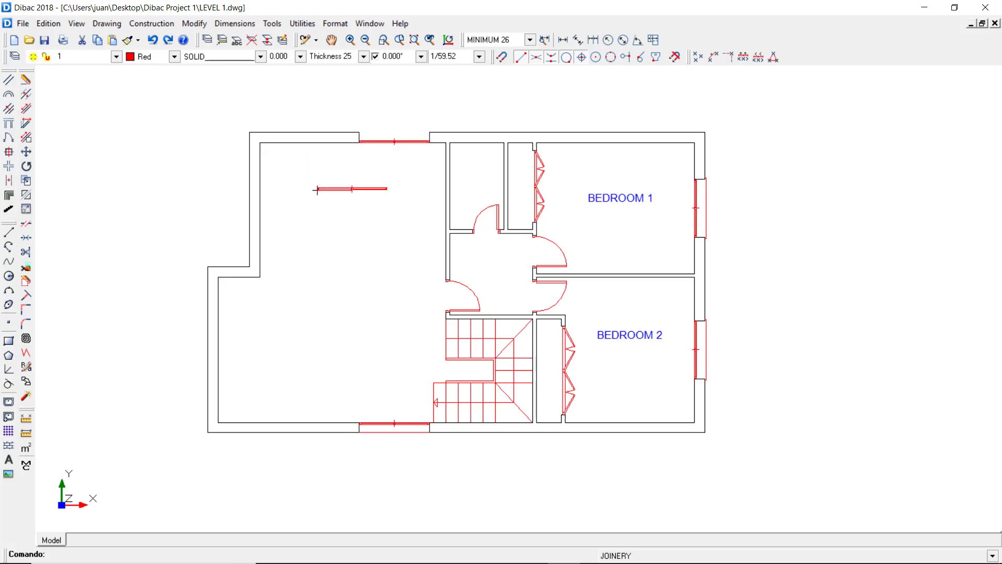
Draw two perpendicular lines from the large window's jamb down and across to the inner wall corner, enclosing the floor void.
left_click(8, 232)
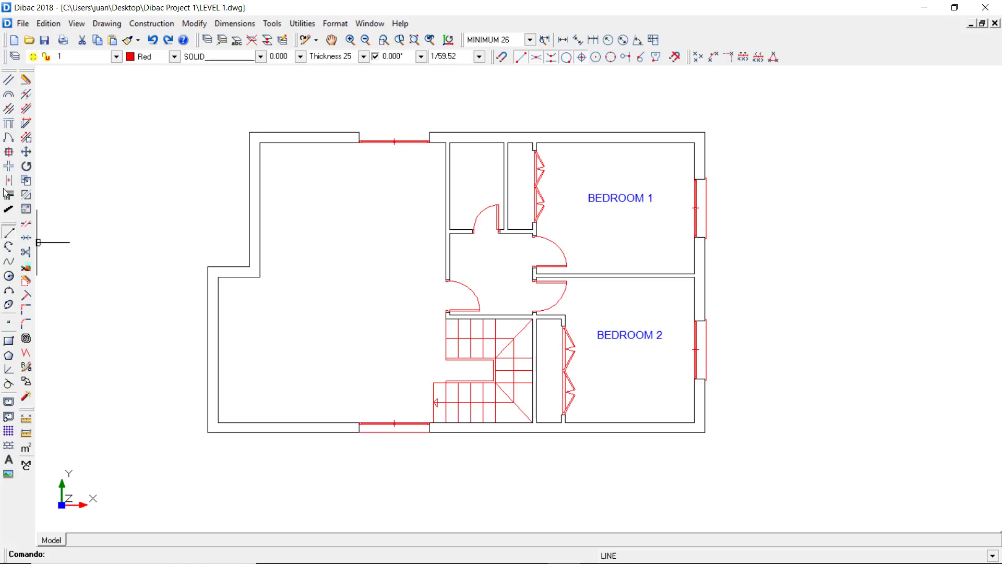
left_click(358, 140)
left_click(260, 278)
left_click(260, 277)
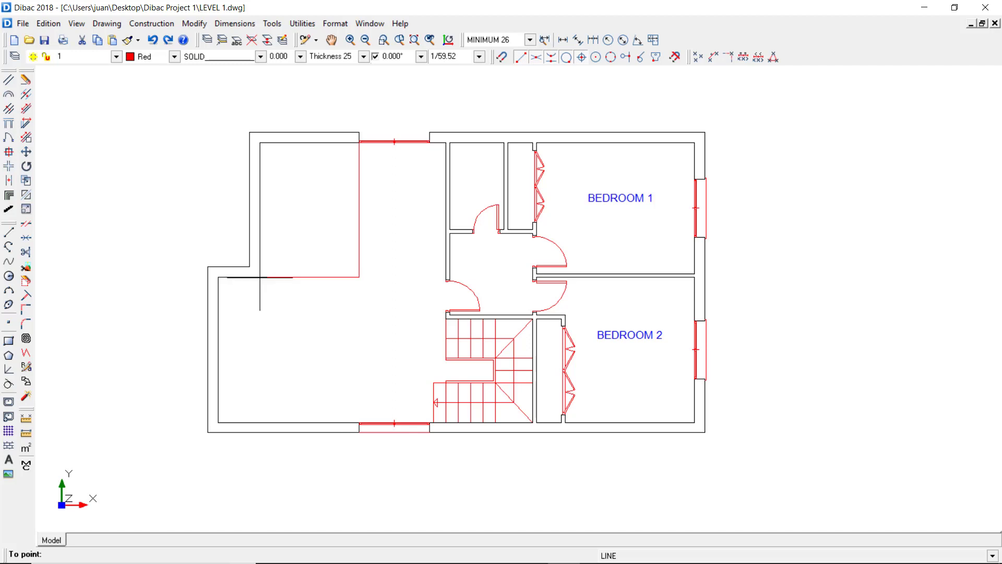
key("Escape")
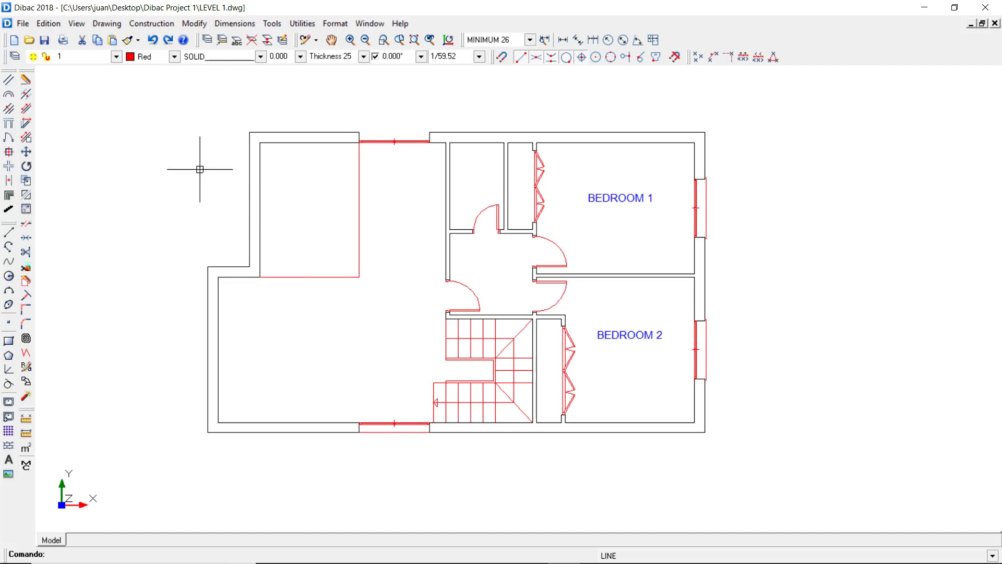
Offset both floor void edge lines 0.070 towards the inside of the void.
left_click(27, 96)
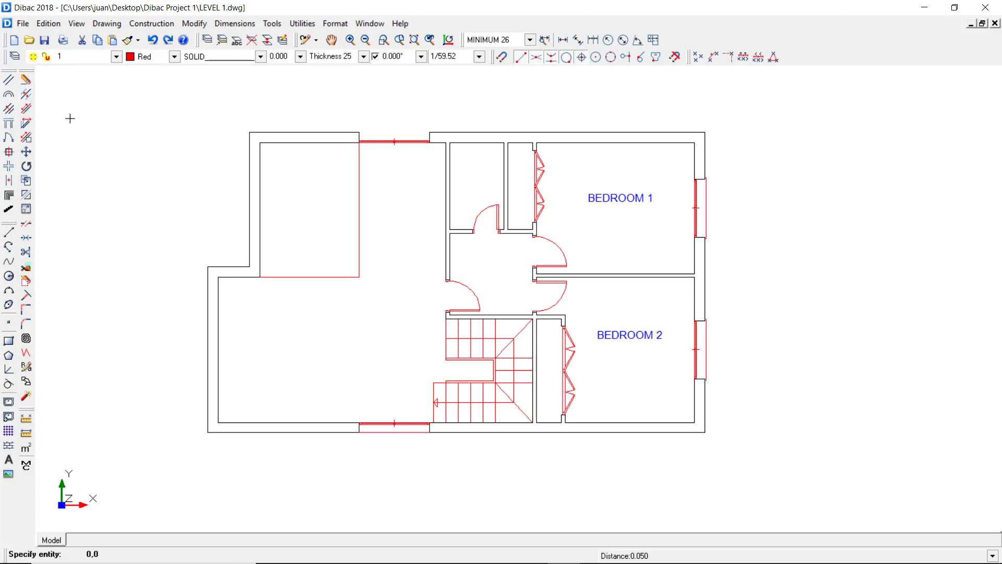
key("Return")
left_click(358, 201)
left_click(347, 199)
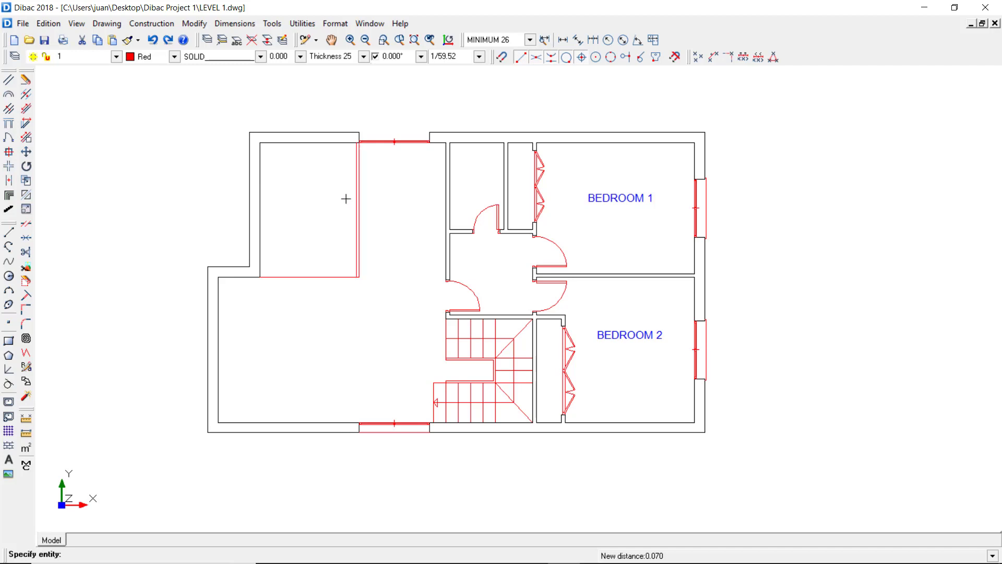
left_click(334, 277)
left_click(334, 260)
Connect the two offset lines into a clean inner corner of the floor void.
scroll(326, 270, "up", 5)
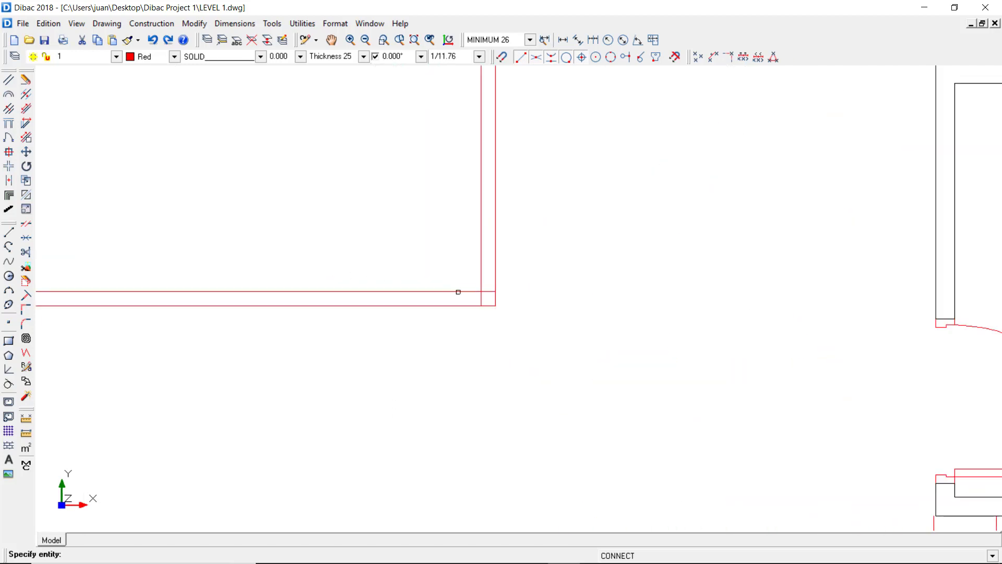
scroll(458, 292, "down", 1)
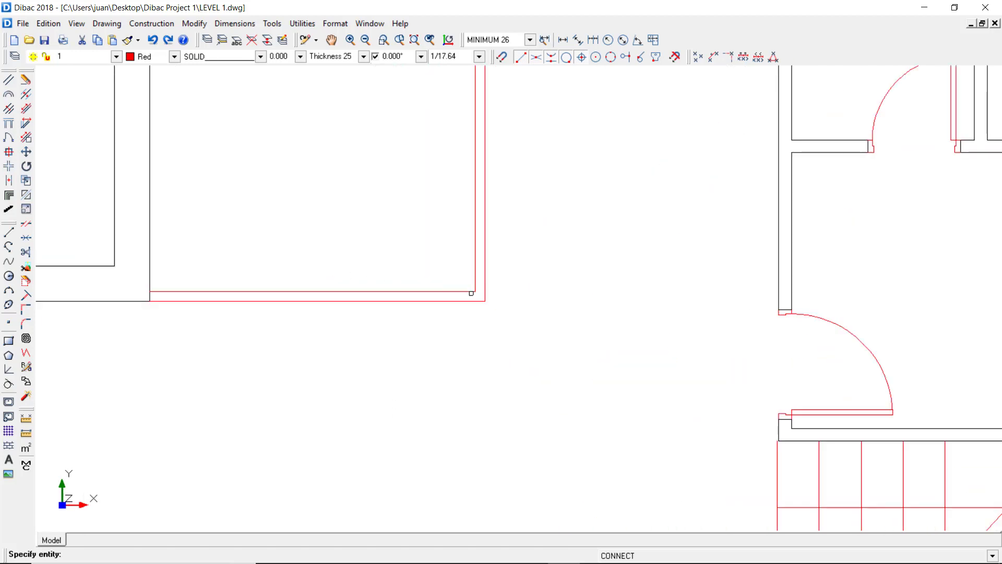
scroll(443, 277, "down", 2)
middle_click_drag(441, 273, 437, 289)
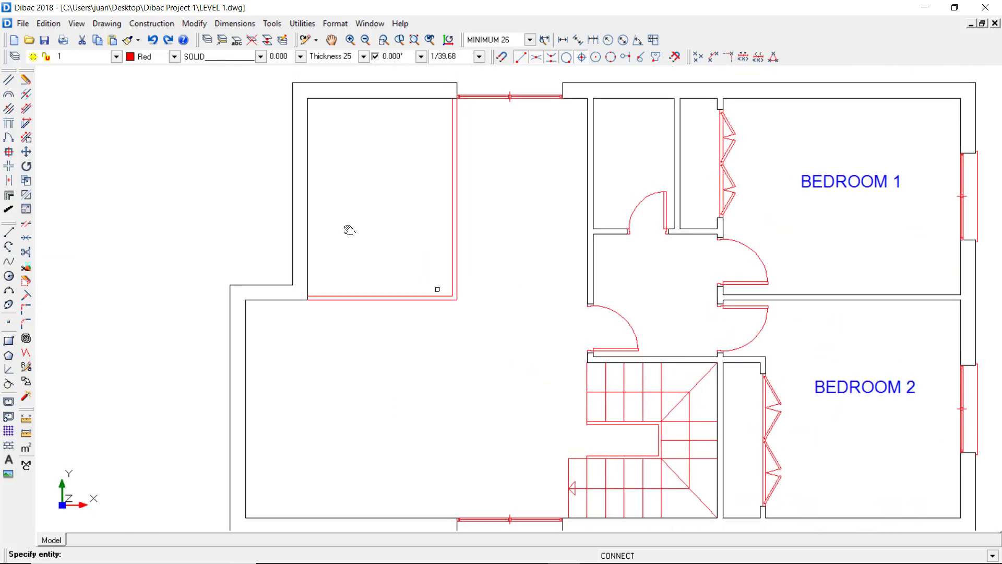
key("Escape")
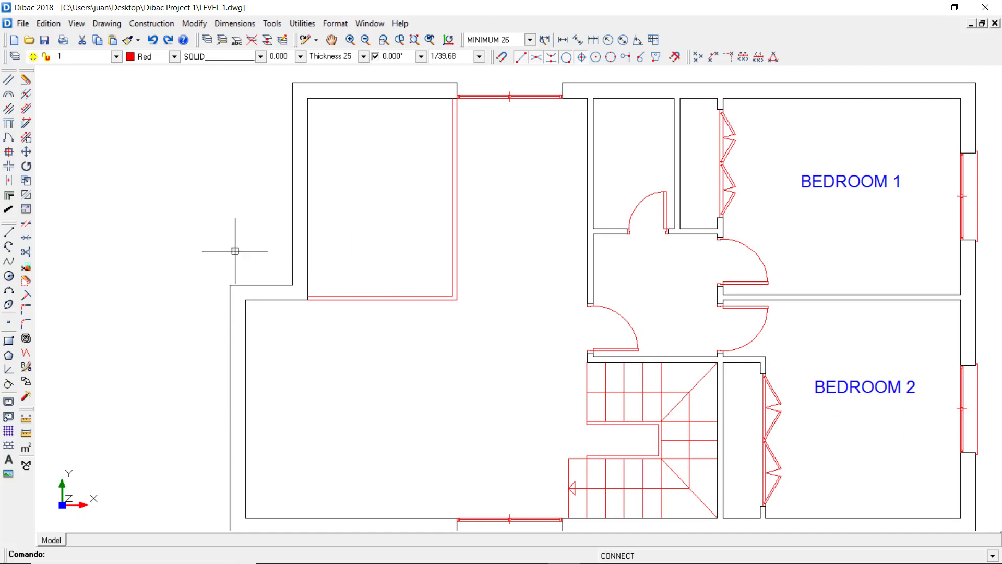
Draw the terrace outline with lines from the plan's outer wall corner up, across and down to the upper exterior wall.
left_click(9, 232)
middle_click_drag(262, 193, 273, 287)
scroll(273, 287, "down", 1)
left_click(250, 345)
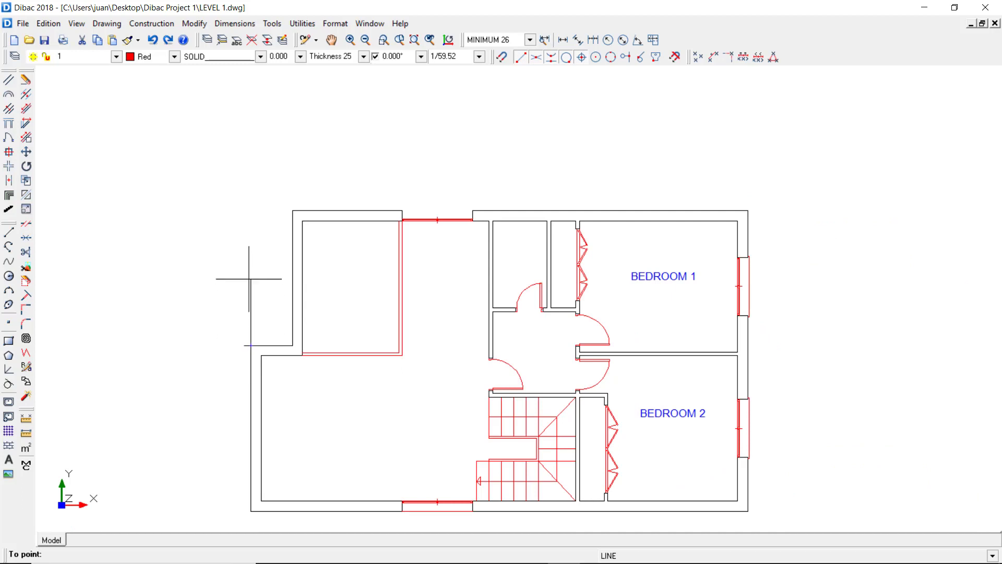
key("Return")
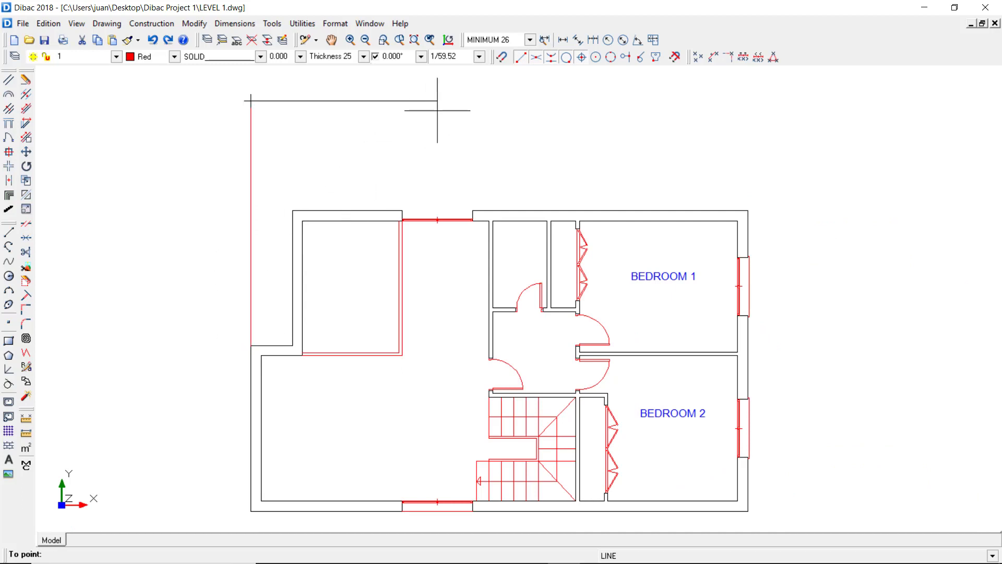
key("Return")
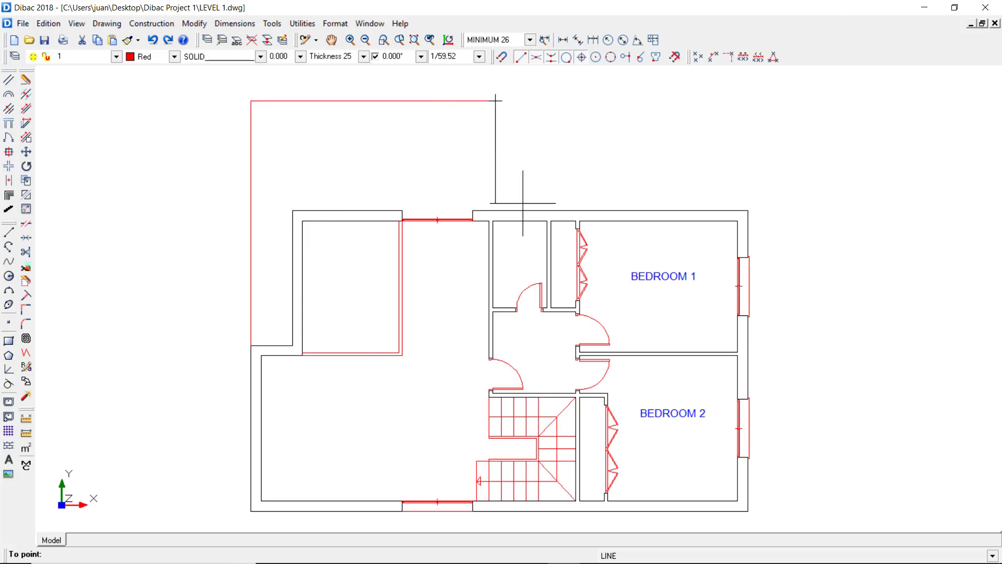
left_click(523, 210)
key("Escape")
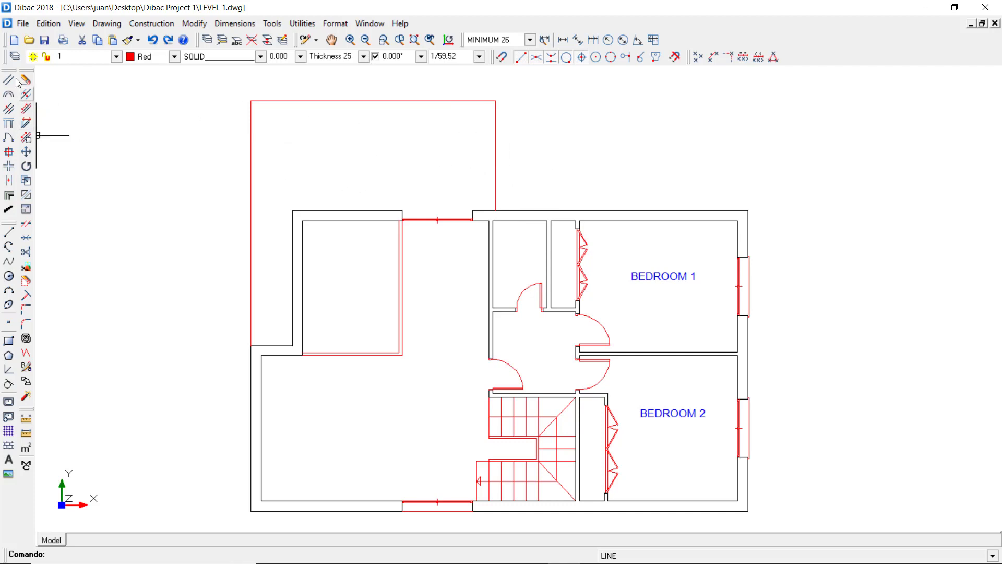
Offset the three terrace outline lines inwards to create the parapet's inner edge.
left_click(25, 94)
left_click(250, 134)
left_click(257, 136)
left_click(282, 101)
left_click(481, 123)
left_click(495, 128)
left_click(478, 129)
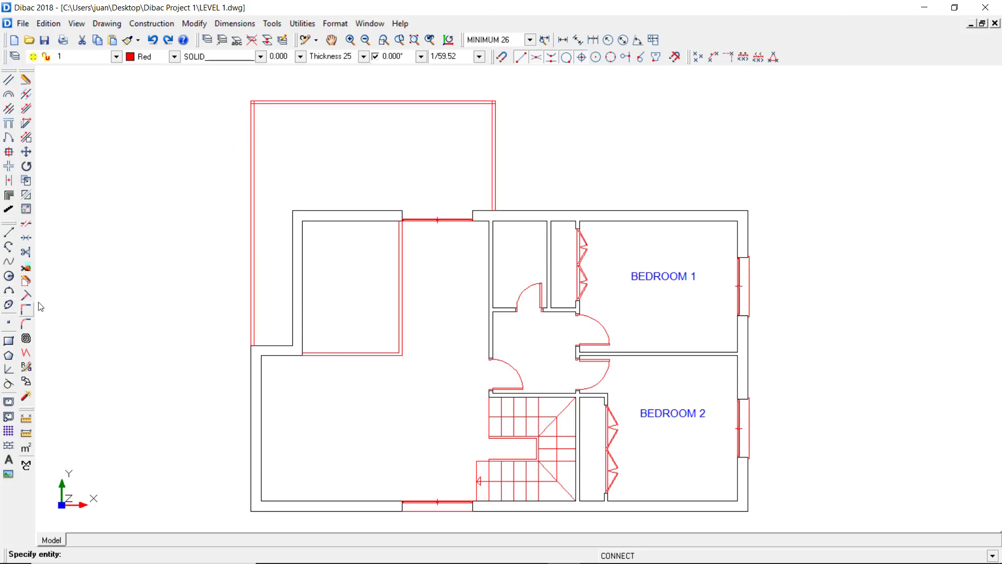
Connect the inner parapet lines of the terrace into clean corners.
scroll(248, 101, "up", 5)
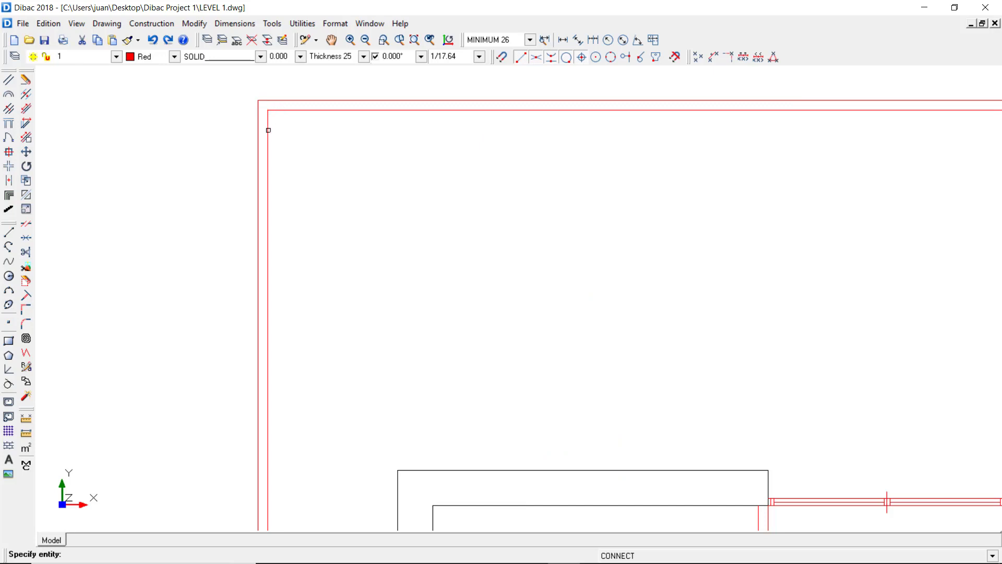
scroll(432, 157, "down", 5)
scroll(423, 132, "up", 4)
scroll(434, 157, "down", 7)
middle_click_drag(434, 157, 422, 174)
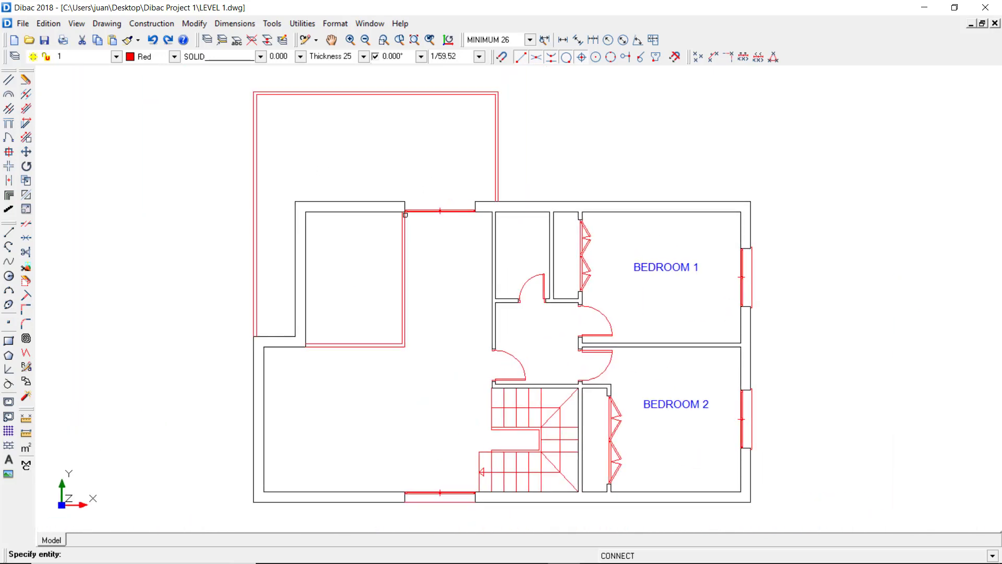
Delete the end line of the lower stair flight, where the direction arrow points.
scroll(538, 432, "up", 5)
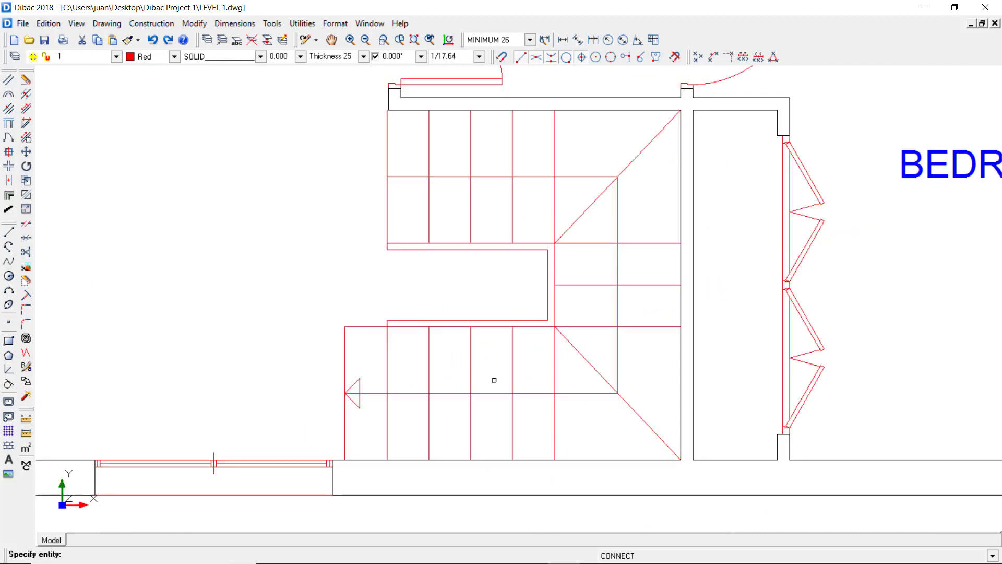
key("Escape")
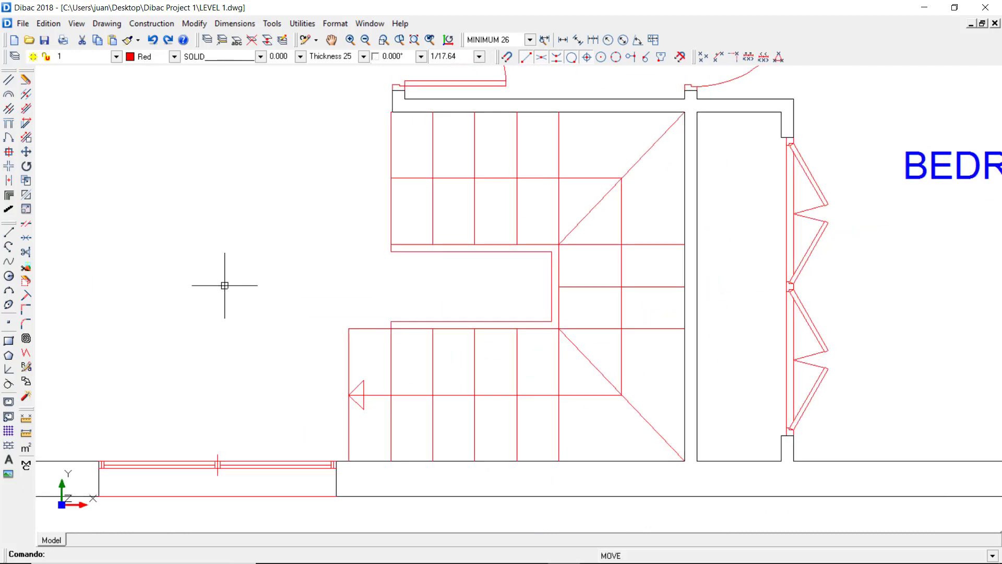
left_click(26, 80)
left_click(349, 358)
right_click(324, 358)
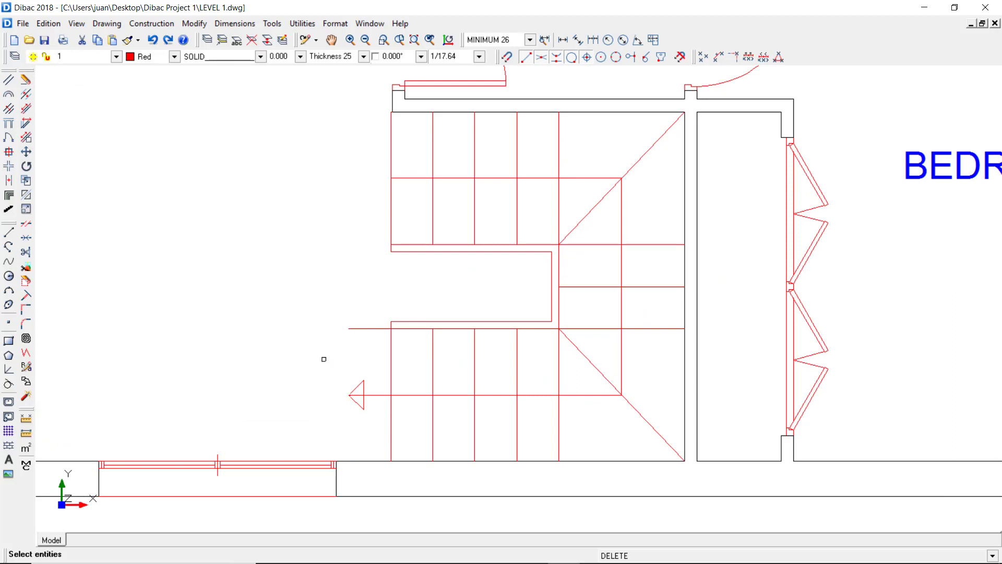
Shorten the lower flight's edge line and walking line back to the next step line.
left_click(25, 108)
left_click(349, 329)
left_click(391, 355)
left_click(353, 394)
left_click(389, 380)
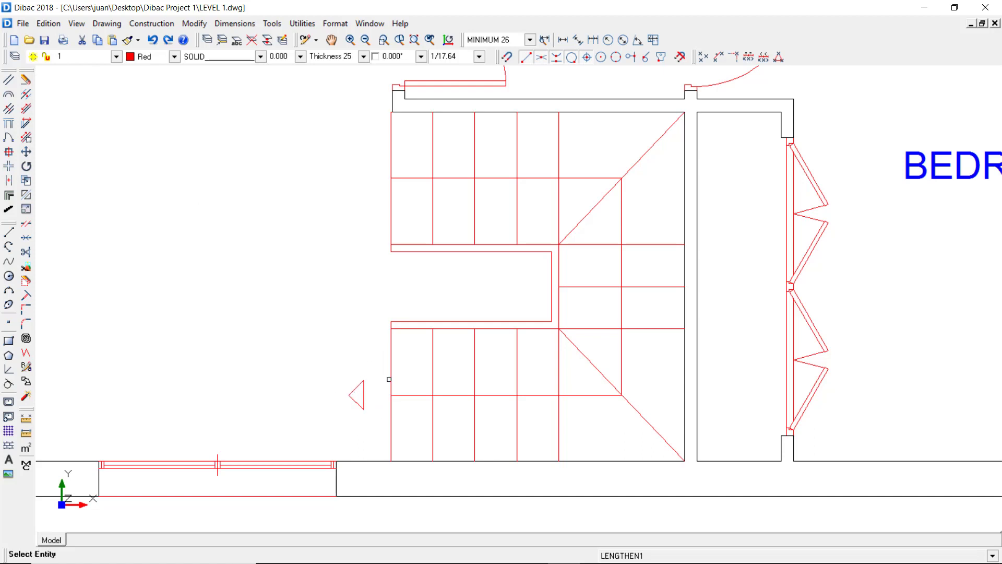
right_click(334, 346)
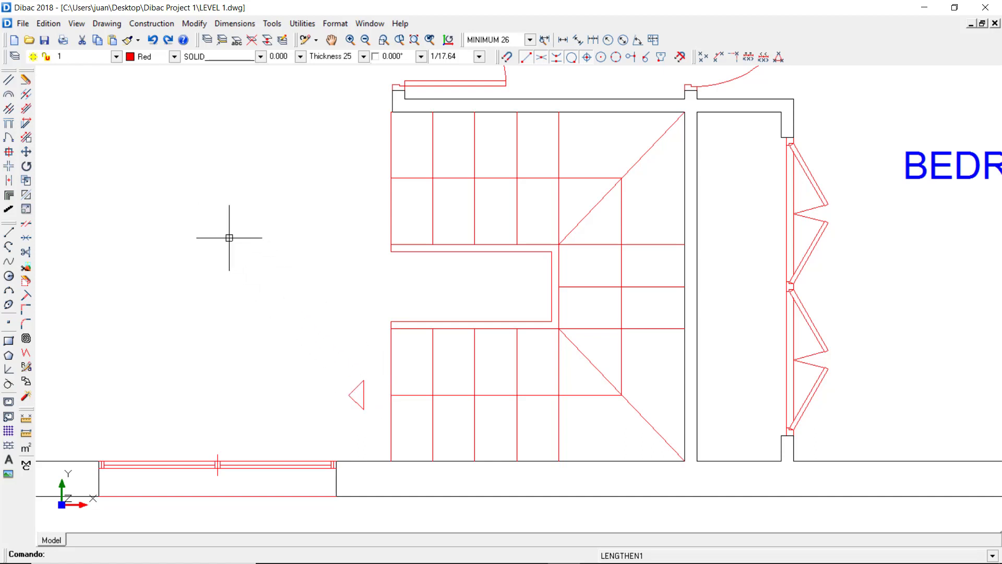
Move the stair direction arrowhead from its tip to the end of the shortened walking line.
left_click(26, 151)
left_click_drag(324, 365, 380, 423)
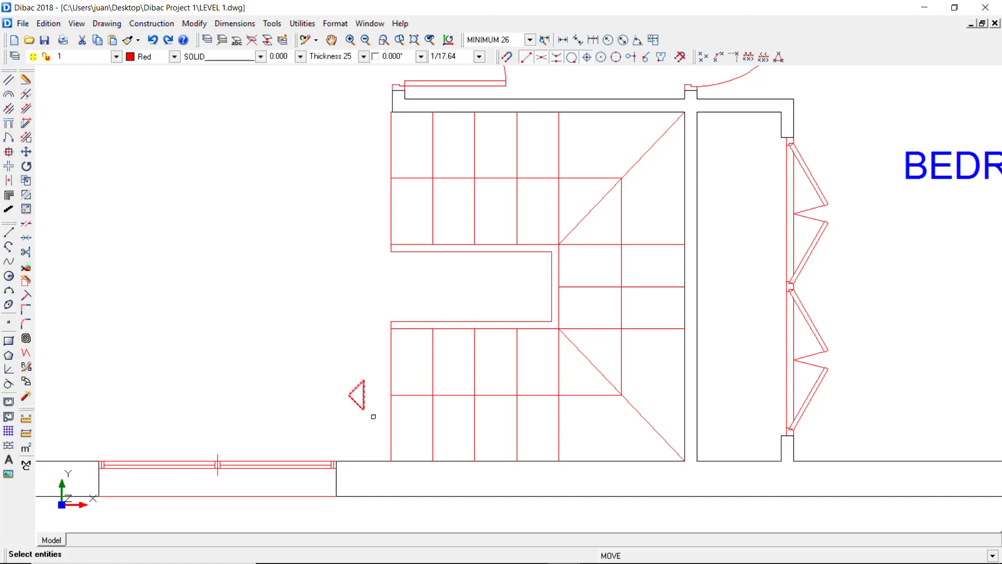
right_click(374, 416)
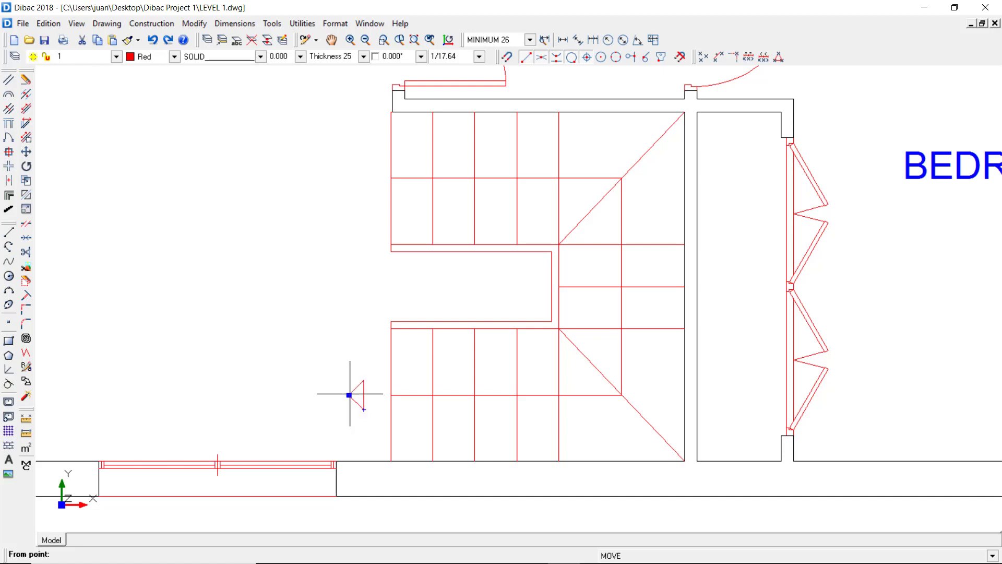
left_click(349, 396)
left_click(391, 396)
key("Return")
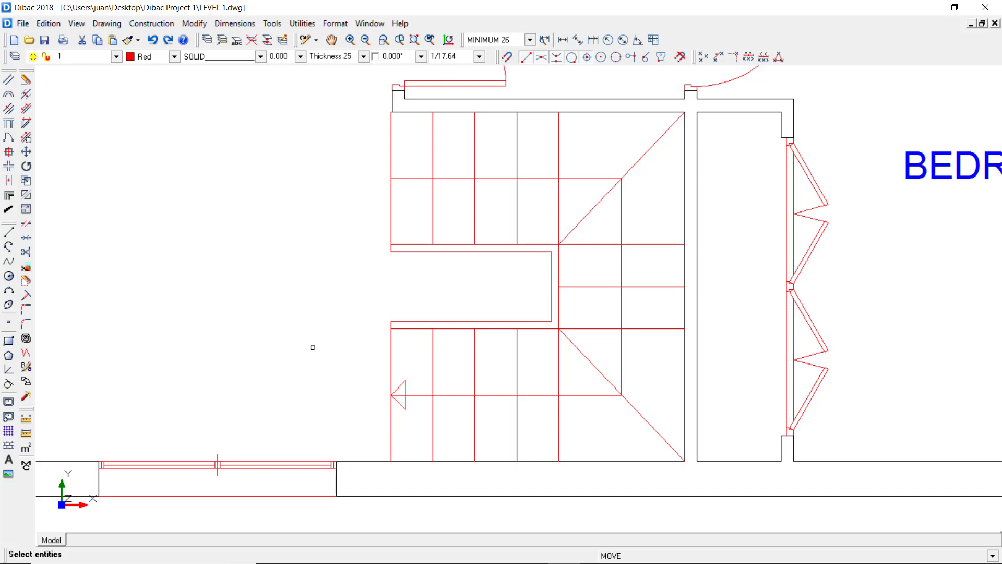
key("Escape")
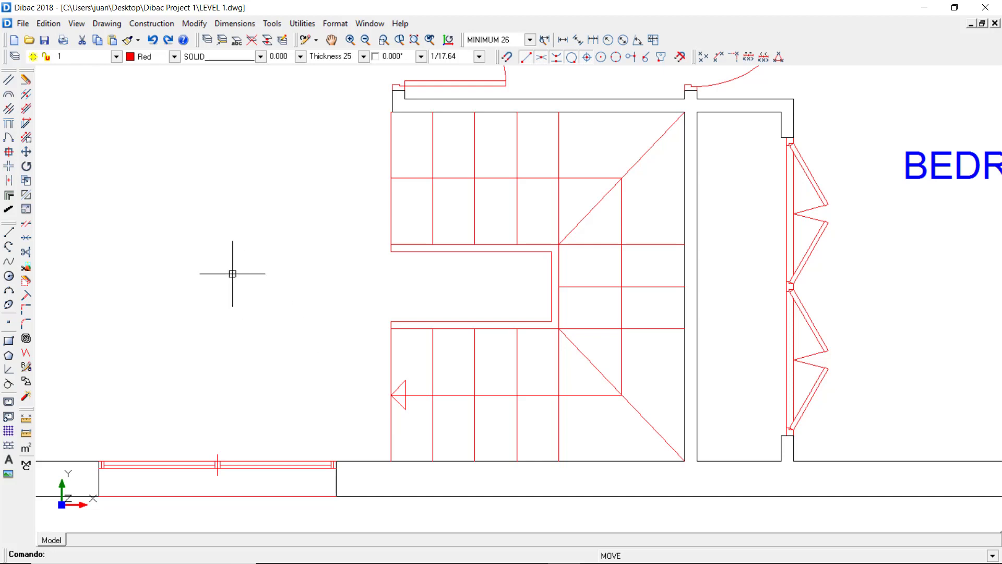
Offset the upper flight's open end line 0.050 towards the inside of the stairs.
left_click(27, 108)
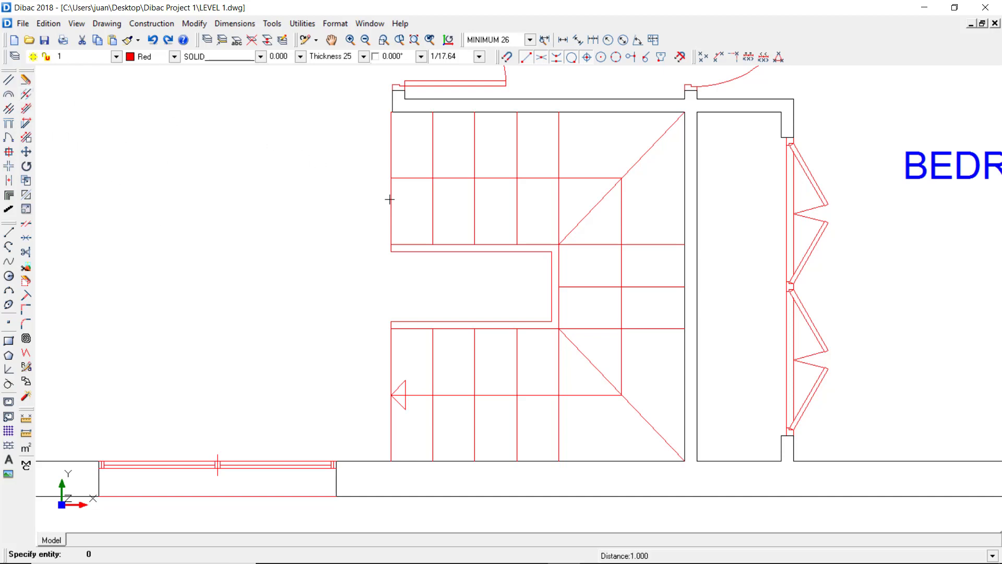
key("Return")
left_click(390, 199)
left_click(400, 203)
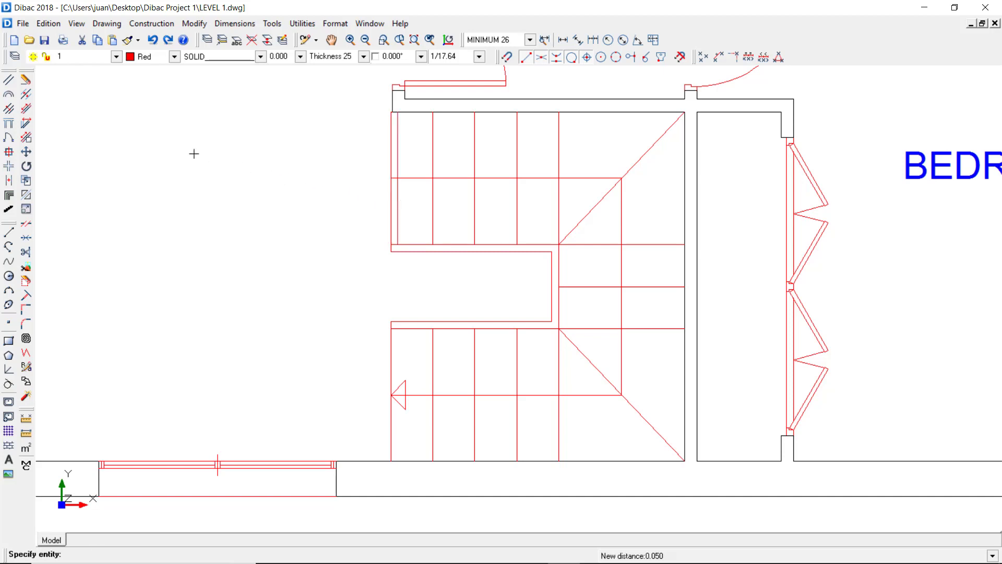
Lengthen the offset line and the original end line down to the lower flight, closing the open side of the stairwell.
left_click(26, 123)
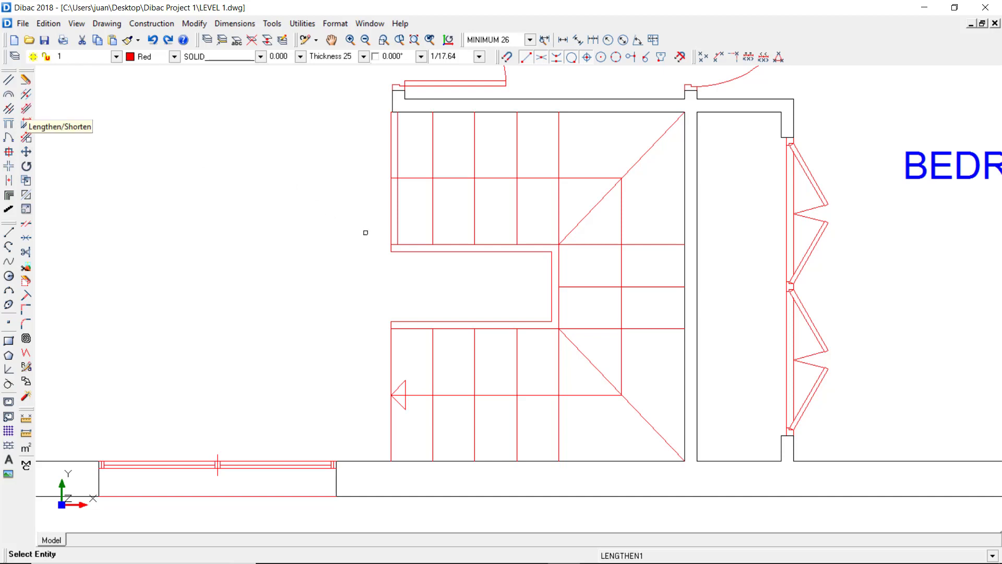
left_click(397, 238)
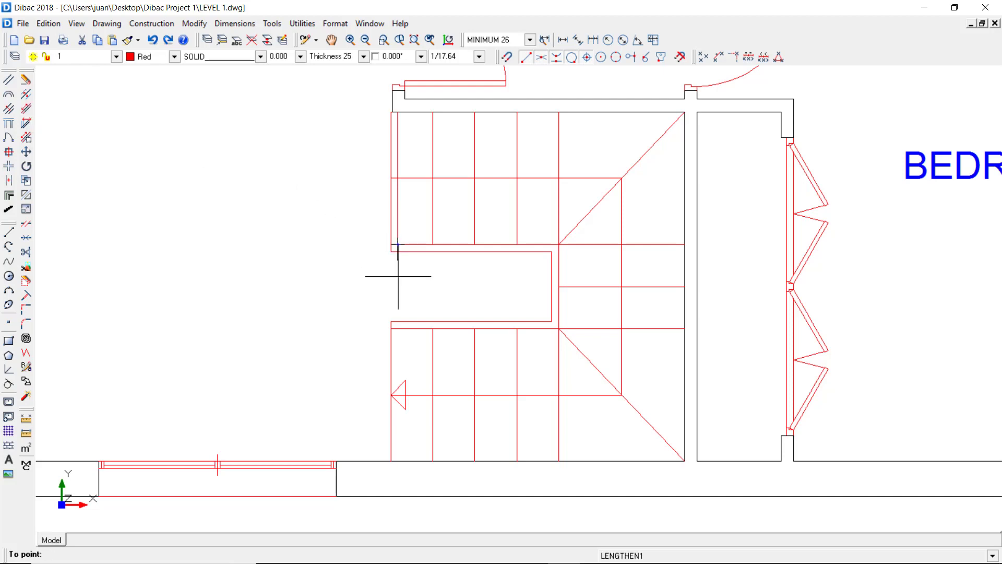
left_click(401, 329)
left_click(389, 243)
left_click(392, 320)
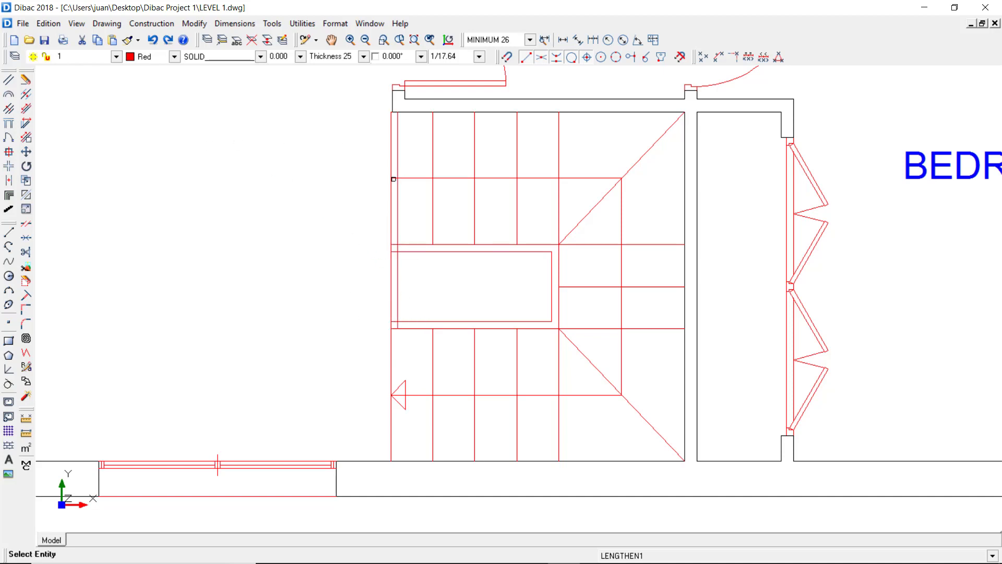
Shorten the upper flight's walking line and the two lines along the stairwell's upper side to the offset line.
scroll(394, 178, "up", 2)
left_click(389, 180)
left_click(401, 163)
left_click(393, 329)
left_click(402, 314)
left_click(393, 343)
left_click(403, 336)
Shorten the stairwell's lower inner line and the offset line to their intersection, forming a clean corner.
middle_click_drag(402, 360, 394, 236)
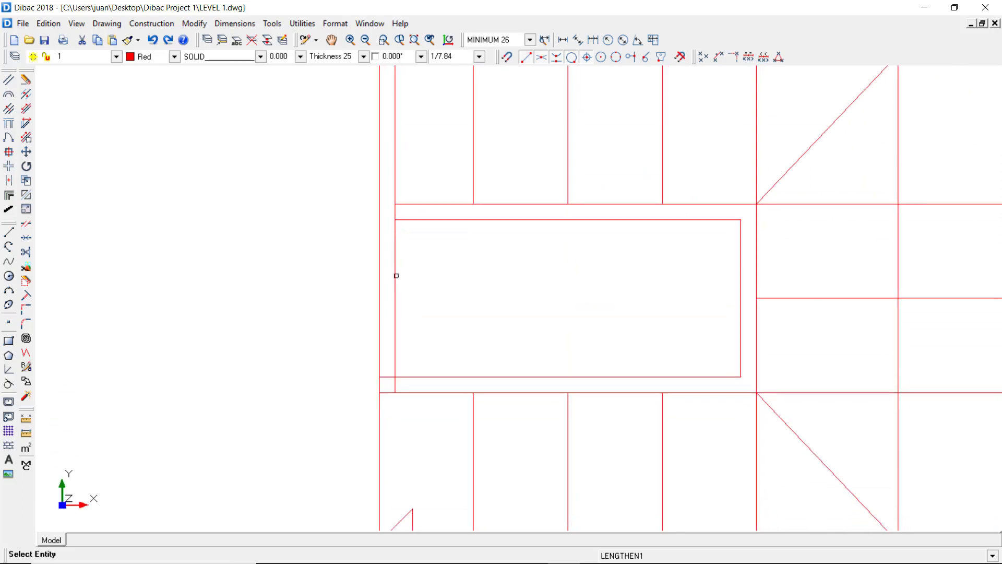
left_click(383, 376)
left_click(395, 368)
left_click(394, 387)
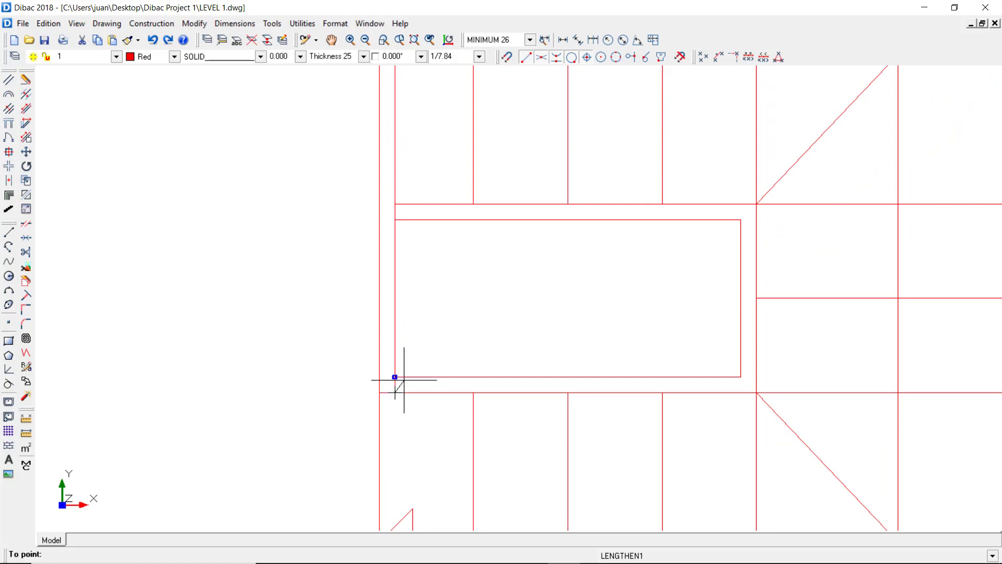
left_click(404, 376)
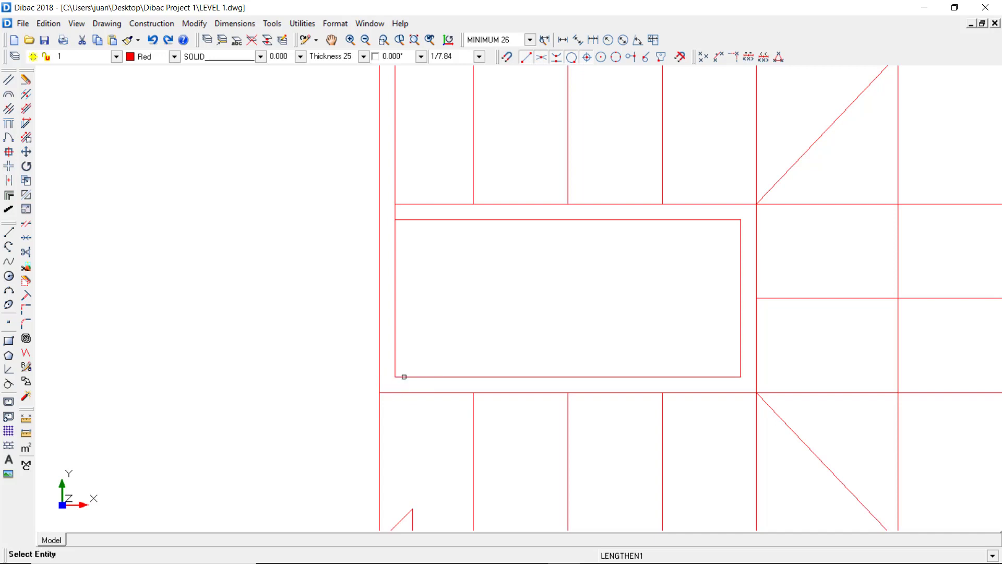
scroll(404, 377, "down", 3)
middle_click_drag(423, 379, 324, 286)
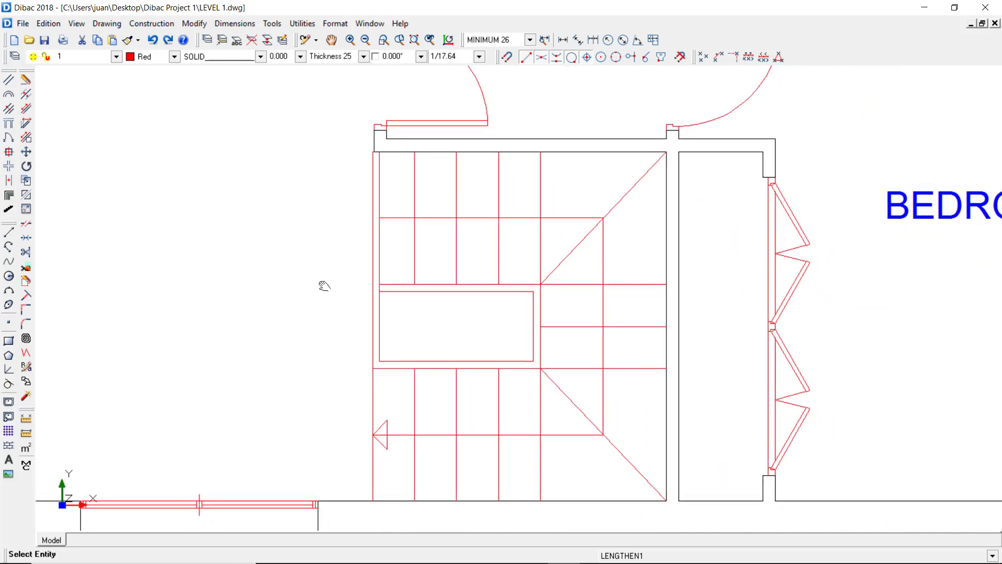
key("Escape")
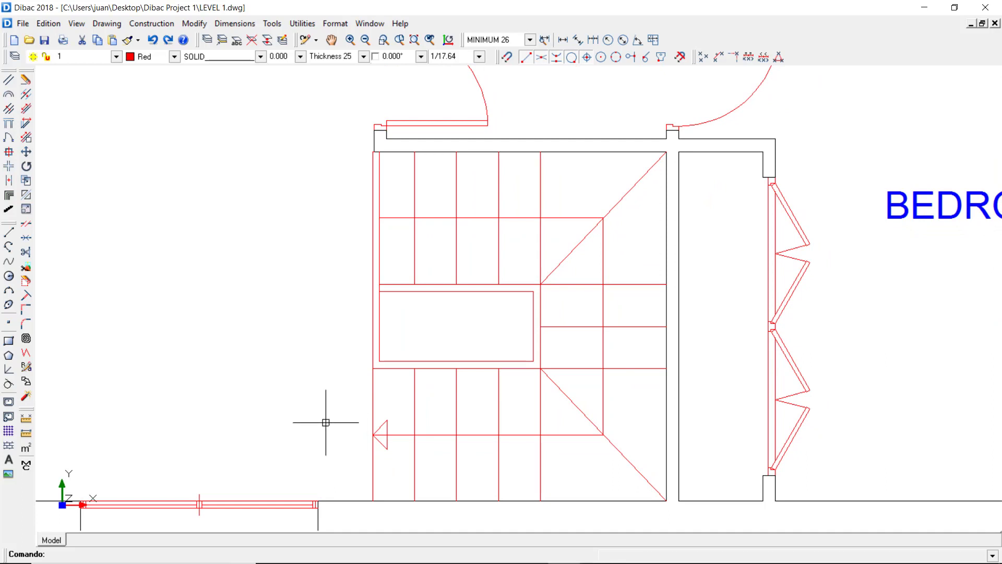
Switch from the LEVEL 1 drawing to the open LEVEL 0 drawing.
scroll(325, 422, "down", 5)
scroll(341, 351, "up", 2)
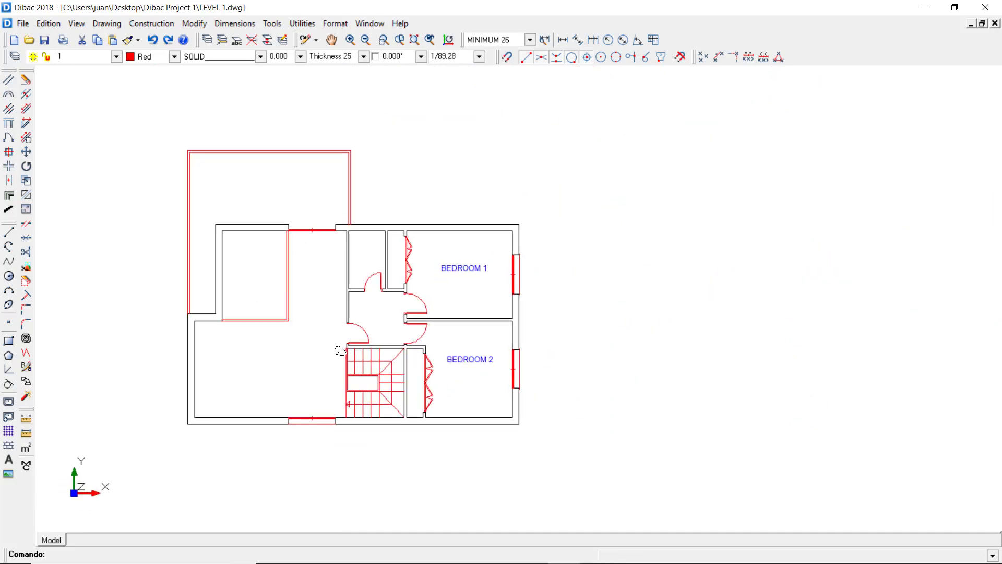
middle_click_drag(341, 351, 362, 394)
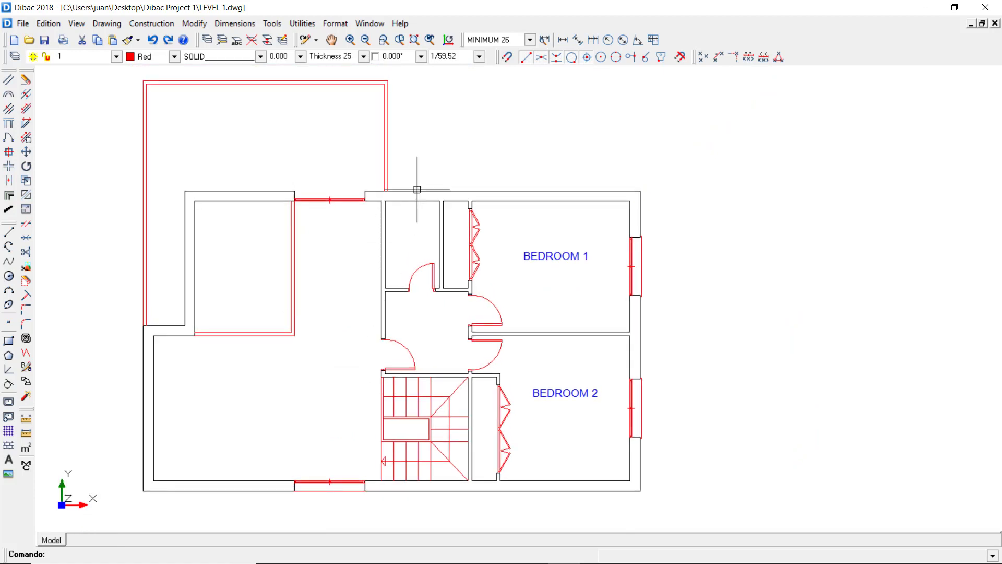
left_click(370, 23)
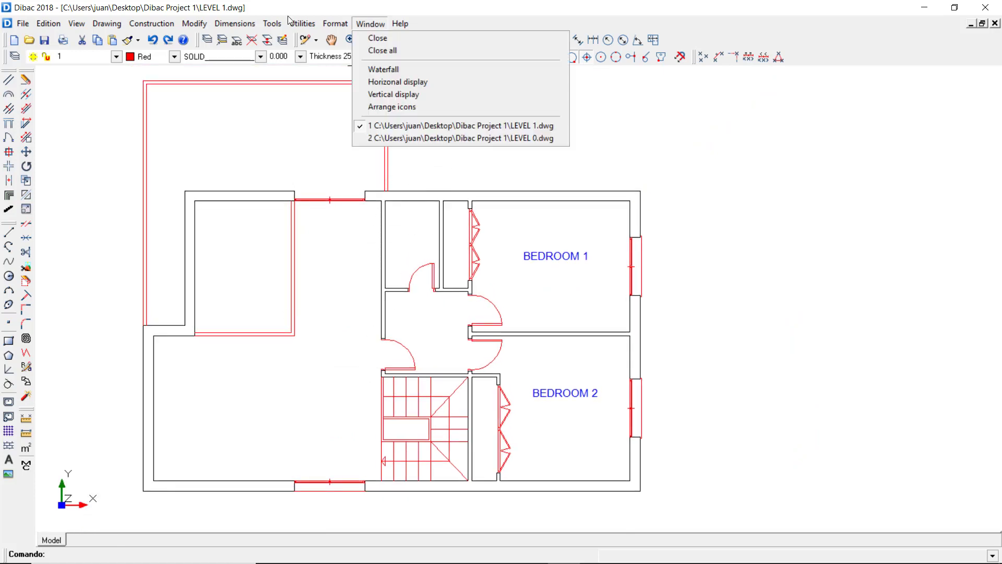
left_click(400, 139)
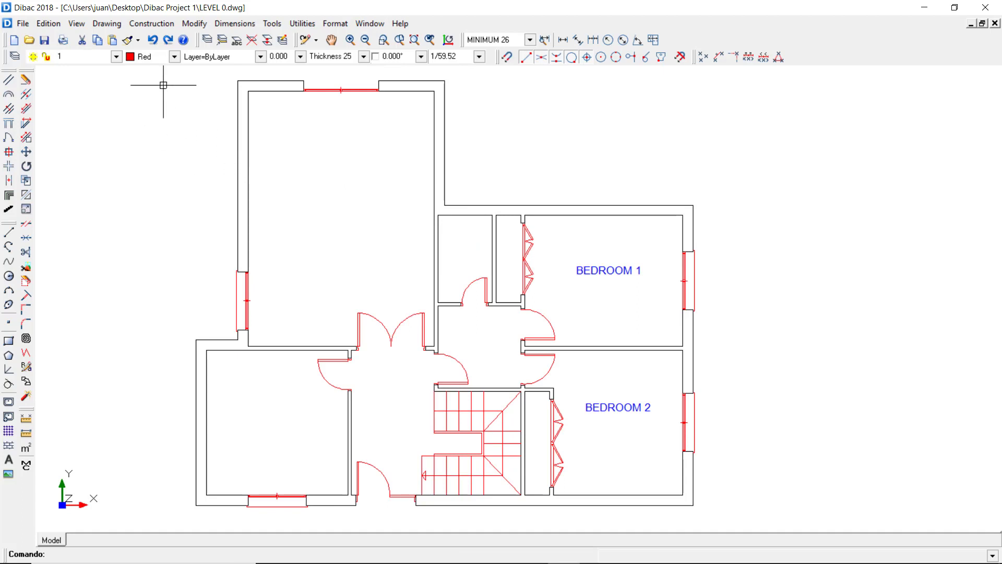
Set the current colour to Blue and configure pillars placed 0.060 away from both walls, with the upper-left corner as insertion point.
left_click(163, 57)
left_click(145, 127)
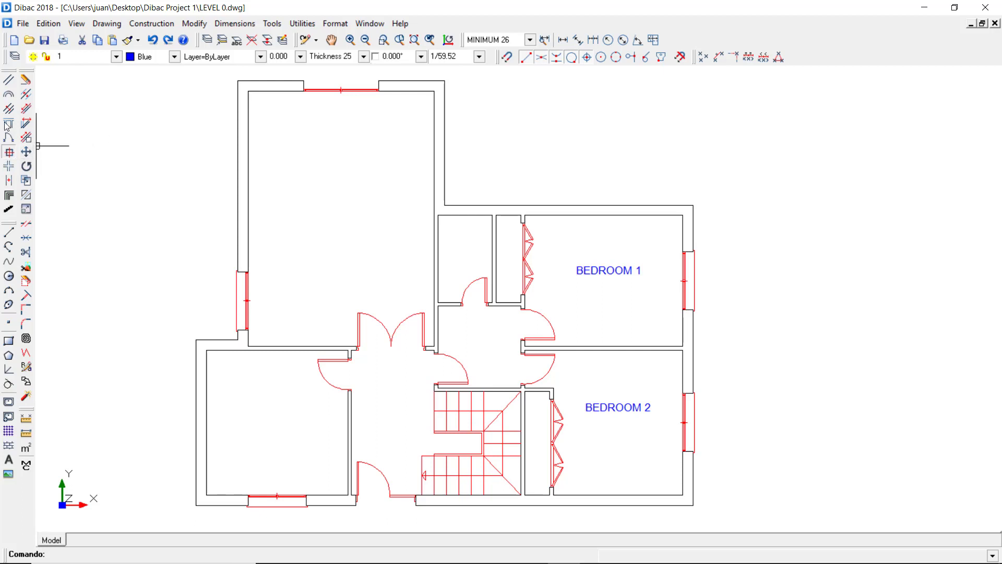
left_click(9, 152)
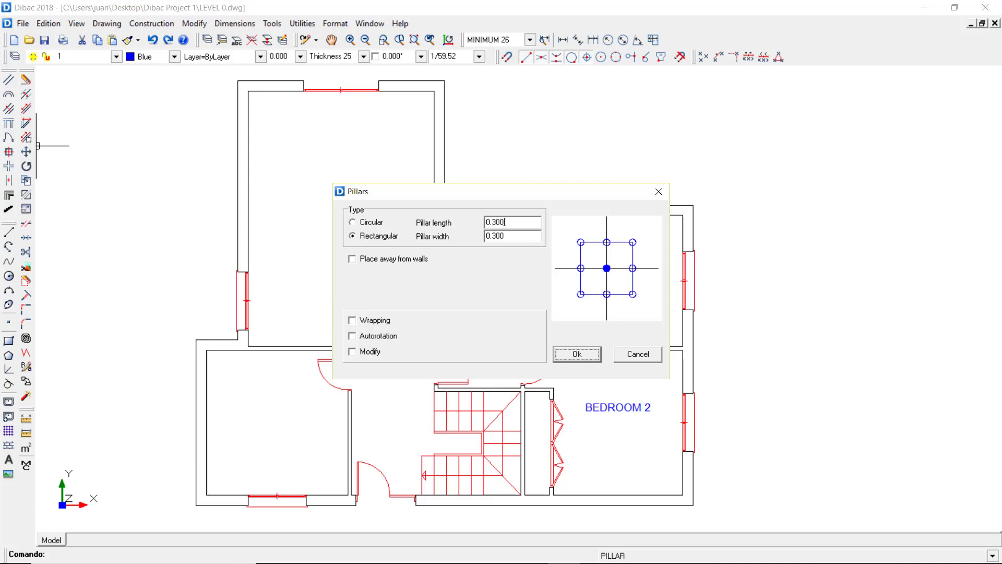
left_click(353, 259)
left_click(499, 273)
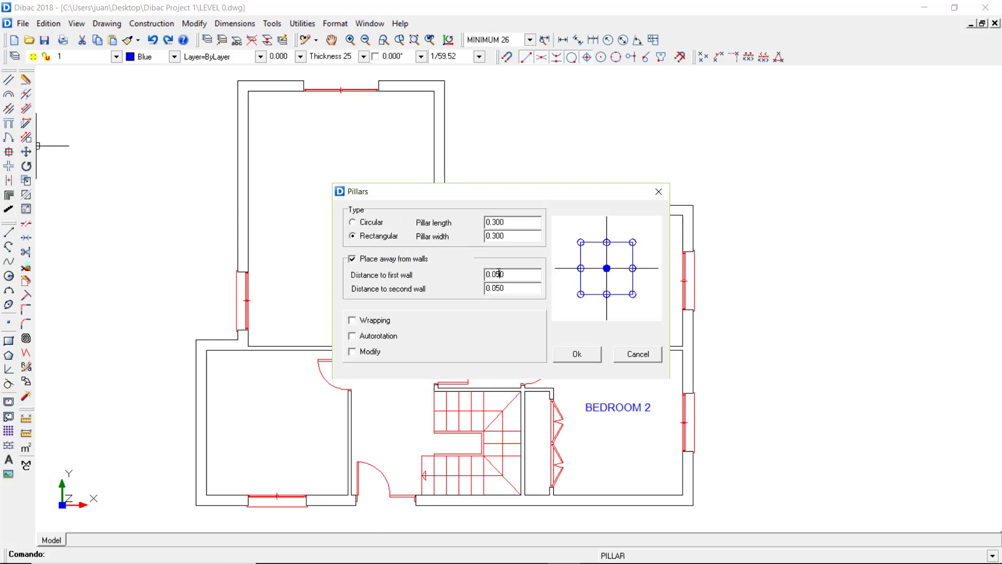
type("6")
type("6")
left_click(581, 243)
left_click(585, 357)
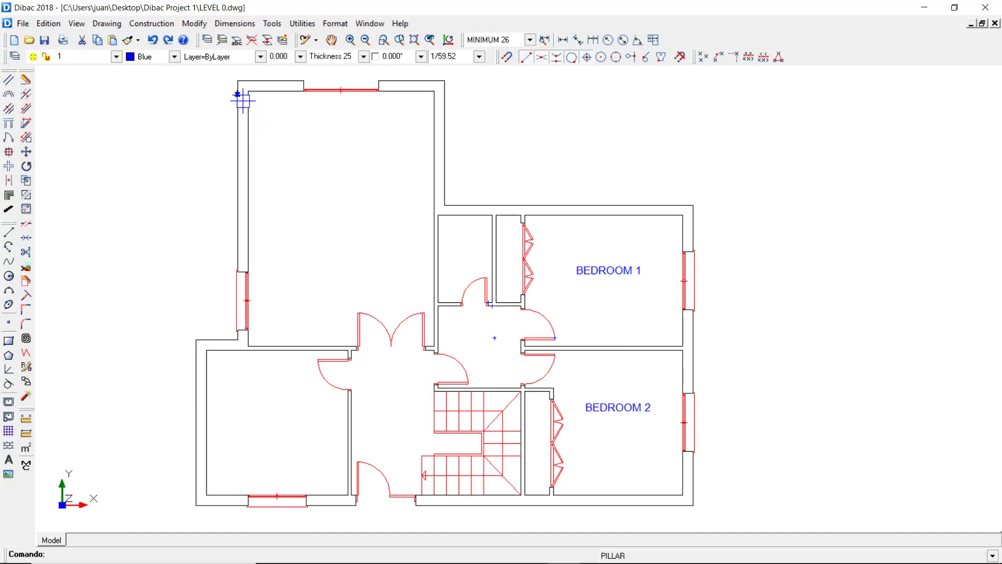
Place pillars at the upper room's two top corners, the outer corners of both bedrooms and the lower-left room's two outer corners.
left_click(243, 99)
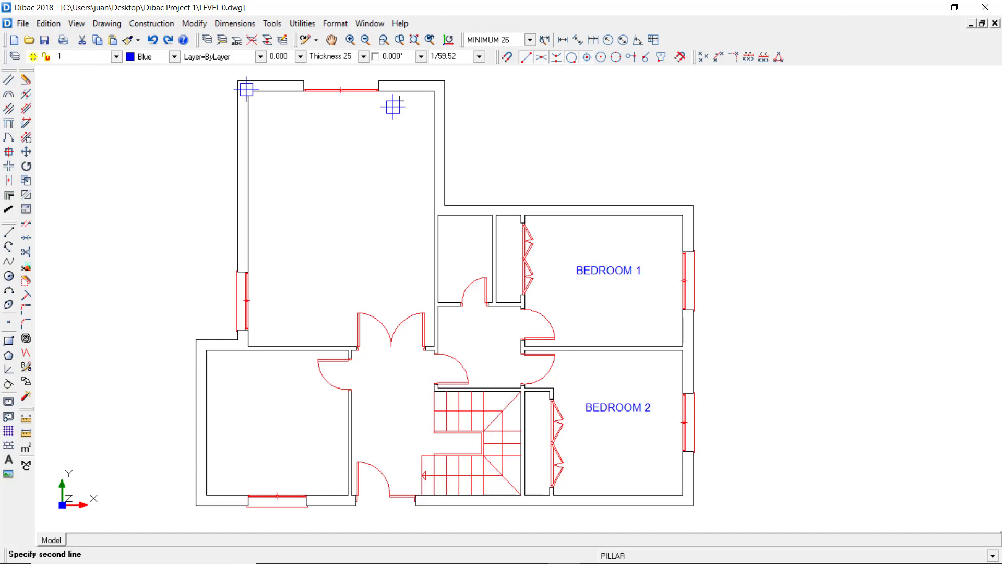
left_click(443, 95)
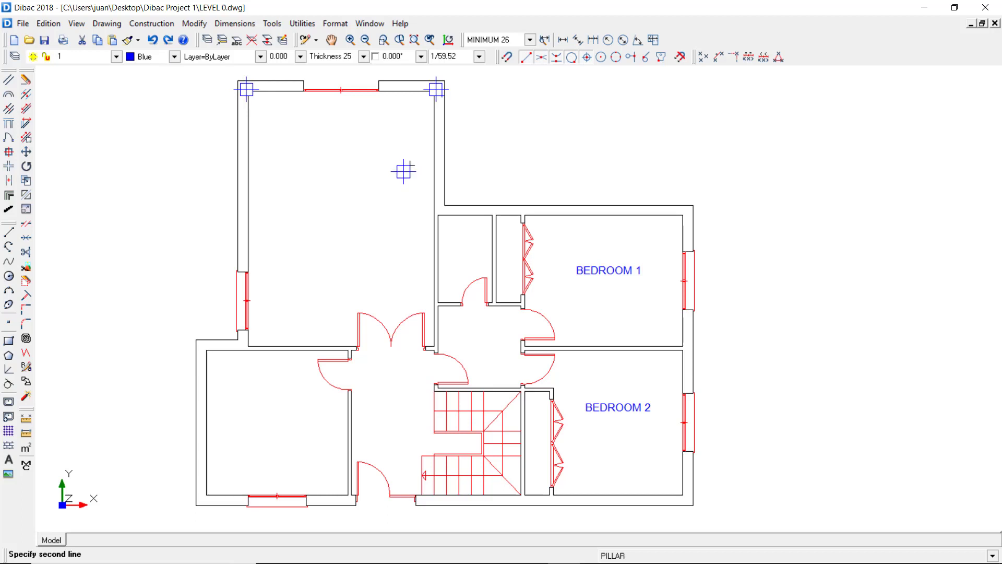
left_click(685, 214)
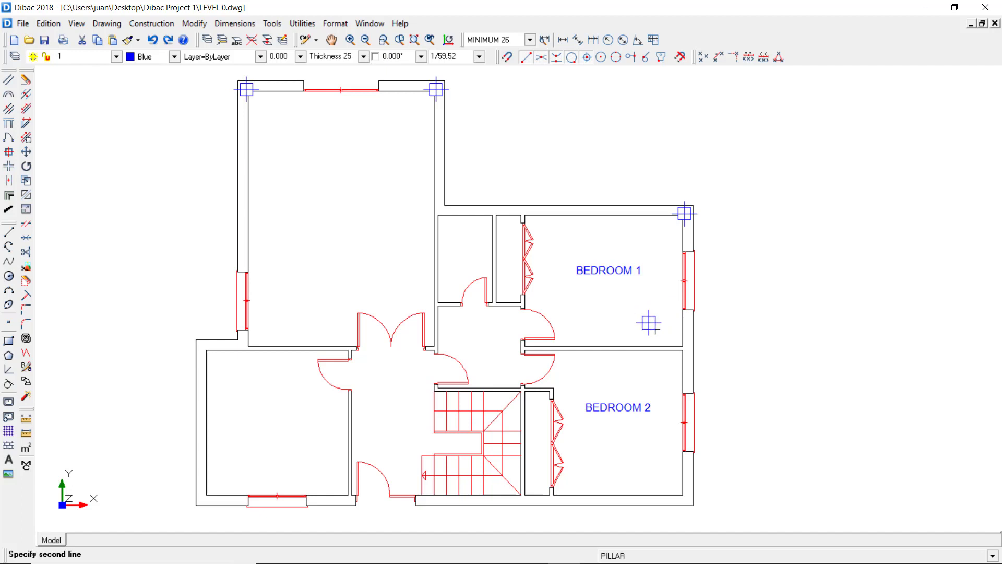
left_click(684, 497)
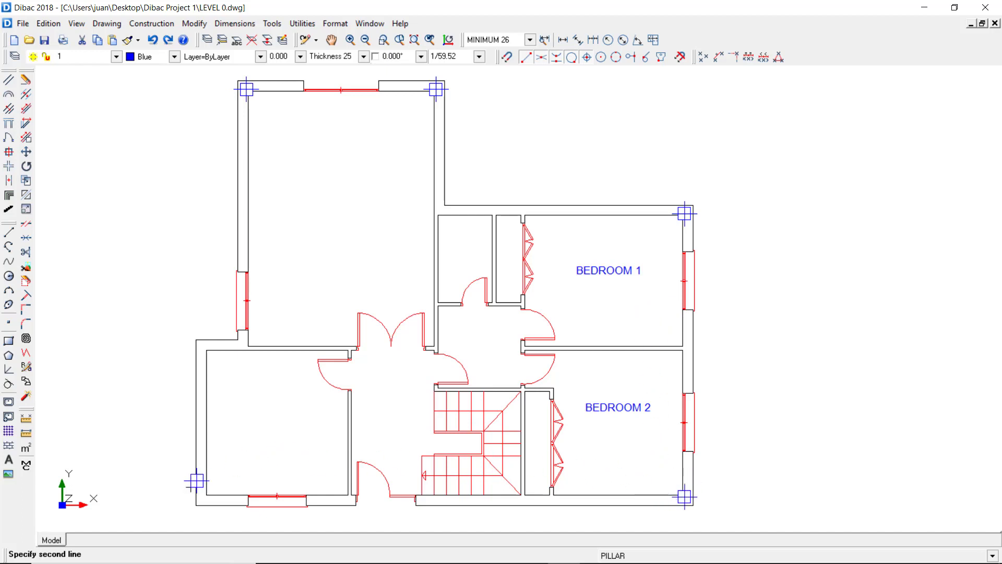
left_click(205, 497)
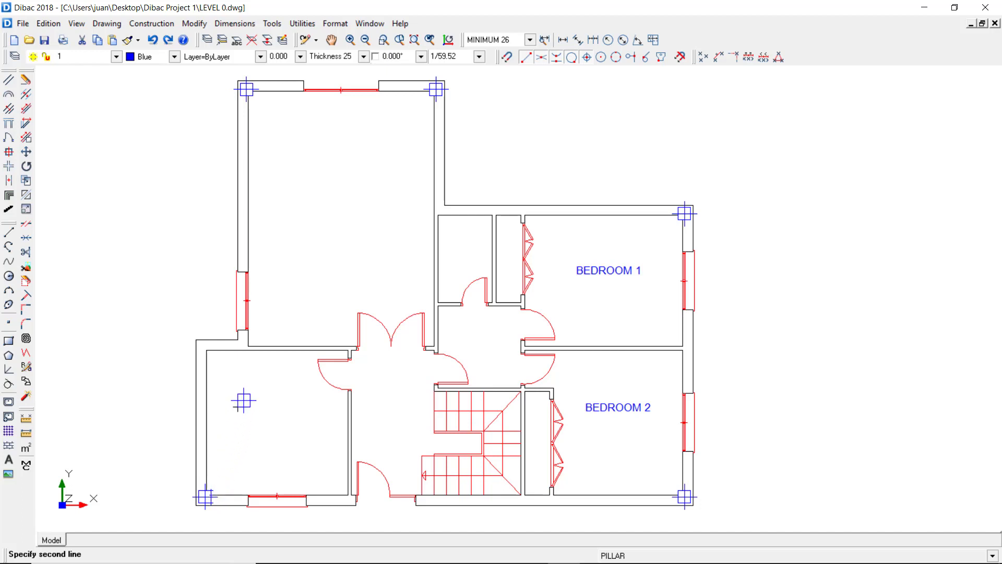
left_click(205, 348)
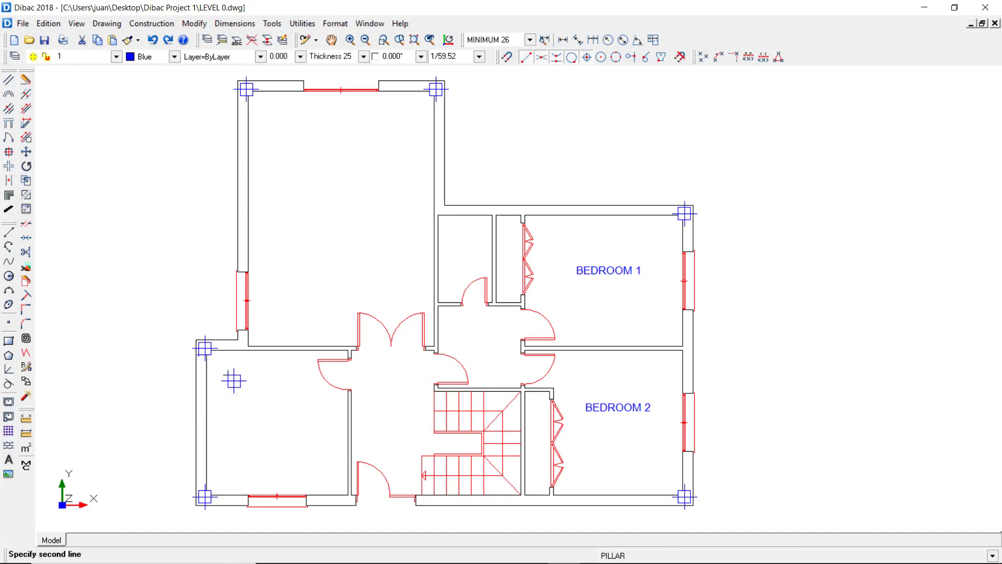
Configure the pillars without the offset from walls and with their centre as the insertion point.
right_click(229, 375)
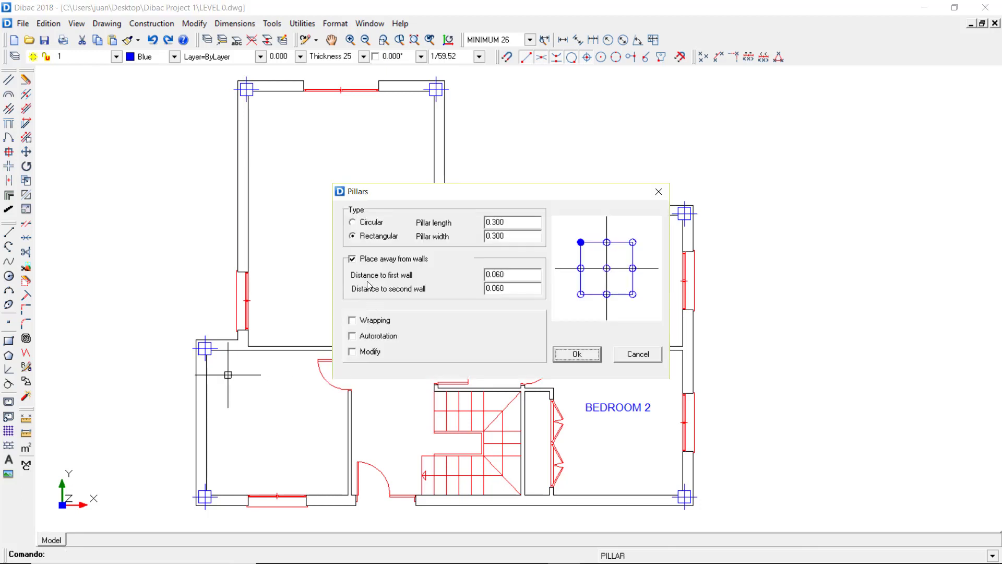
left_click(352, 259)
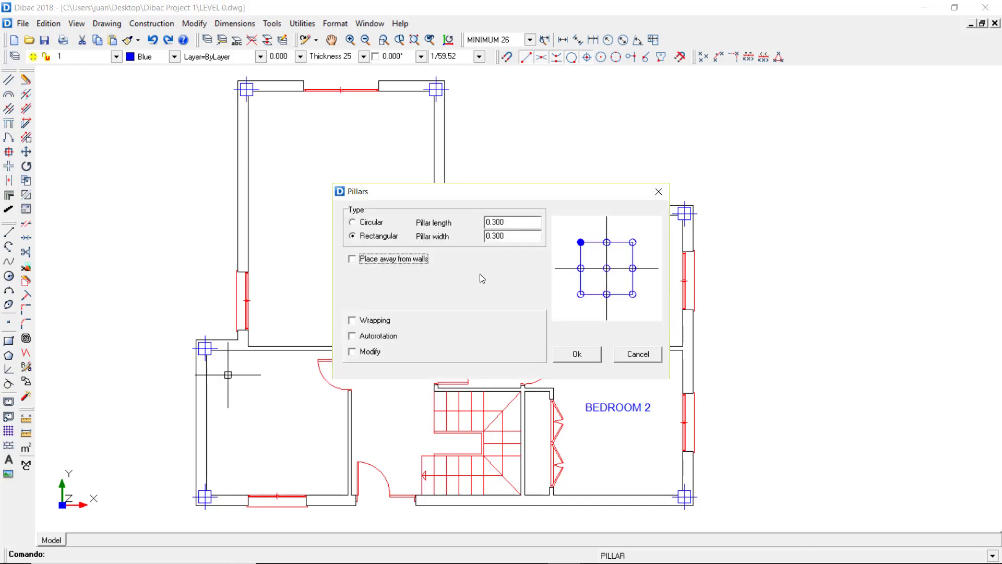
left_click(606, 268)
left_click(581, 353)
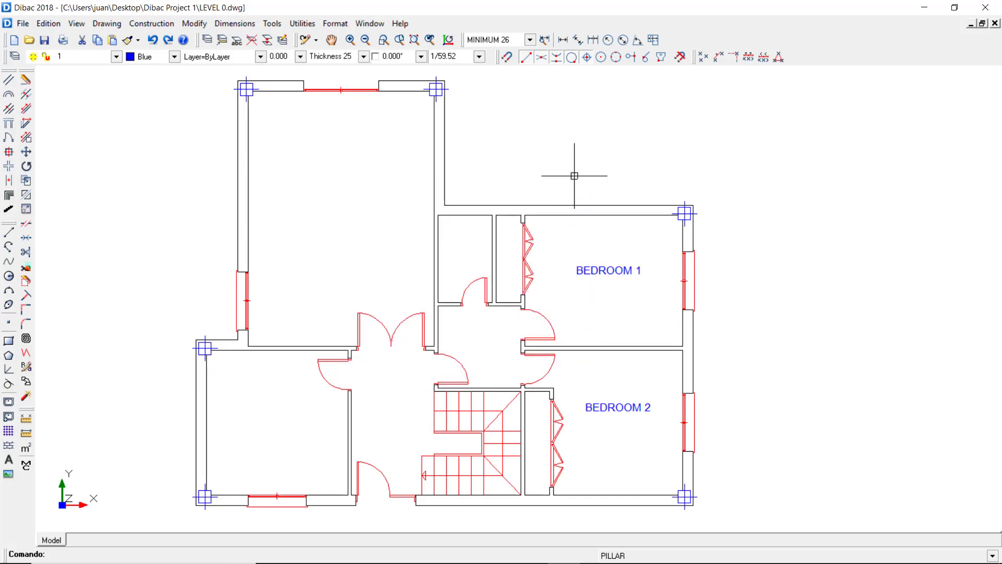
Mark the intersections of the upper room's top-left pillar with the lower-left room's upper-left pillar, and its top-right pillar with Bedroom 1's corner pillar.
left_click(734, 57)
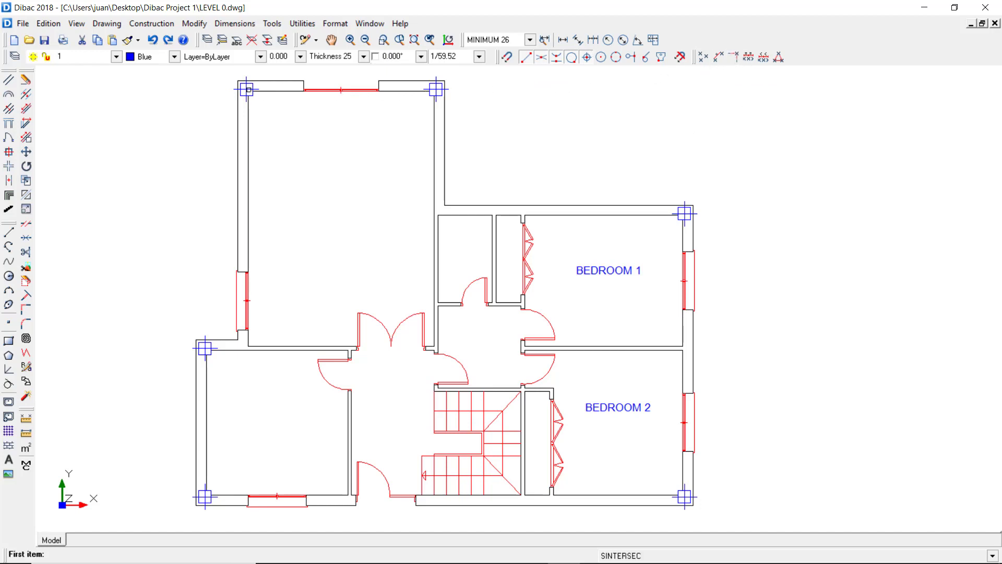
left_click(248, 89)
left_click(203, 350)
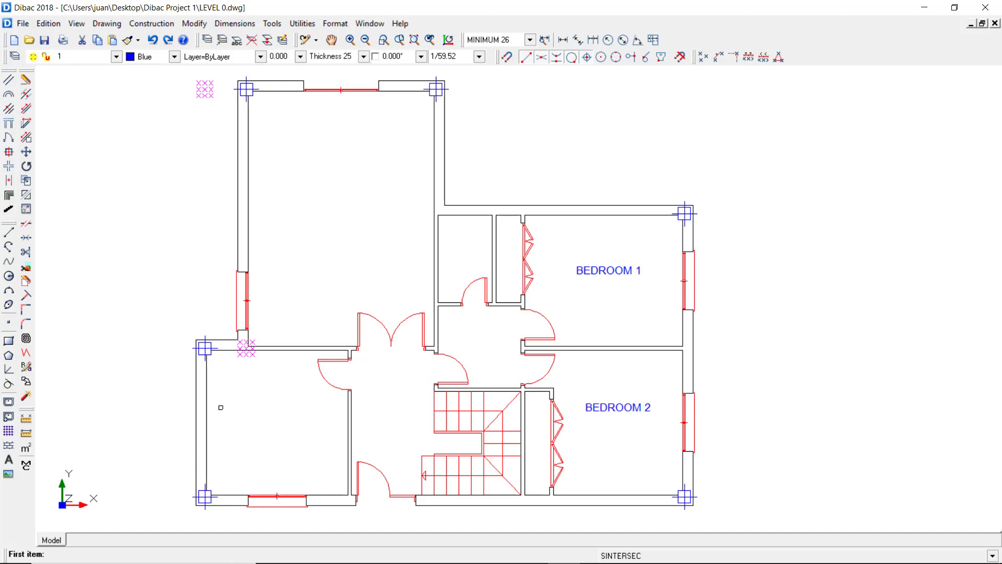
left_click(438, 90)
left_click(464, 212)
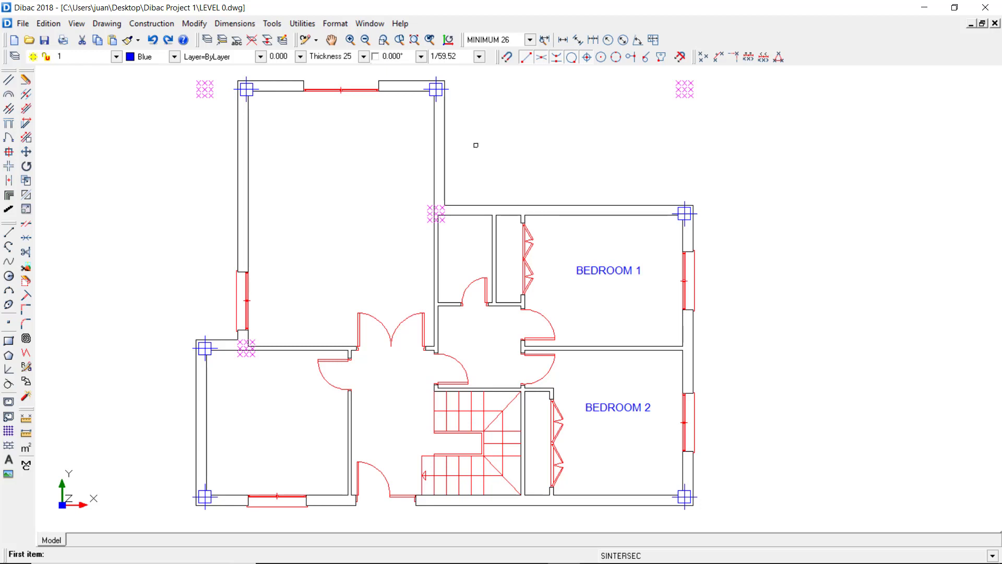
Mark the intersections of the upper room's top-right pillar with Bedroom 2's corner pillar, and the lower-left room's upper-left pillar with Bedroom 1's.
left_click(438, 90)
left_click(687, 497)
left_click(204, 349)
left_click(686, 214)
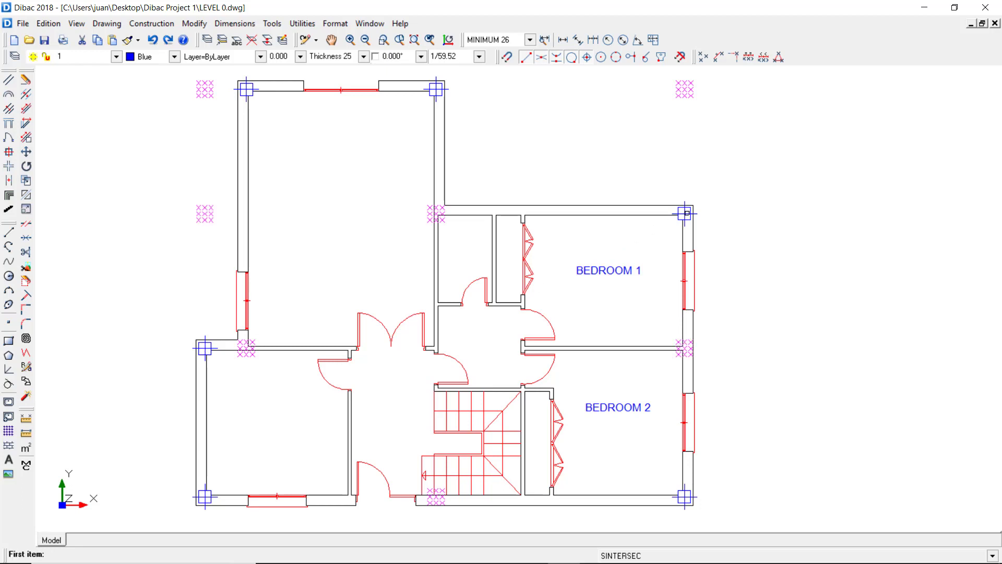
key("Escape")
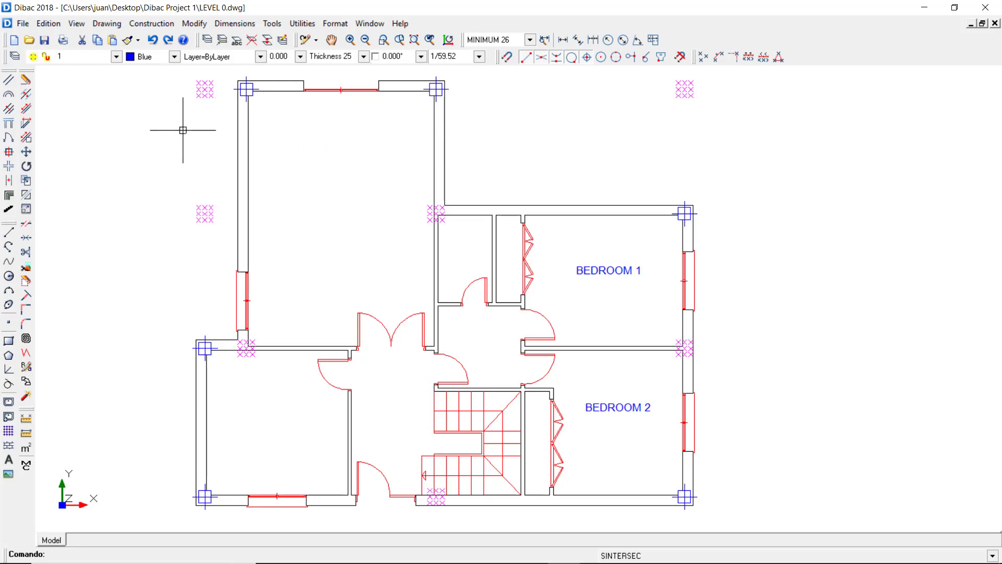
Centre 0.300 by 0.300 pillars on the marks at the outer wall between the bedrooms and where the upper room meets the bedroom wing.
left_click(8, 151)
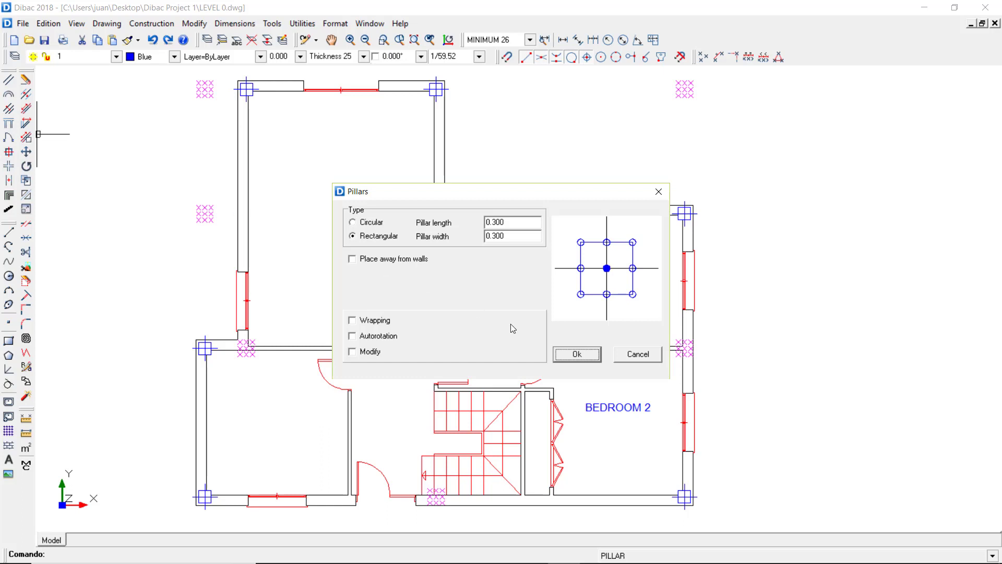
left_click(577, 354)
scroll(679, 339, "up", 3)
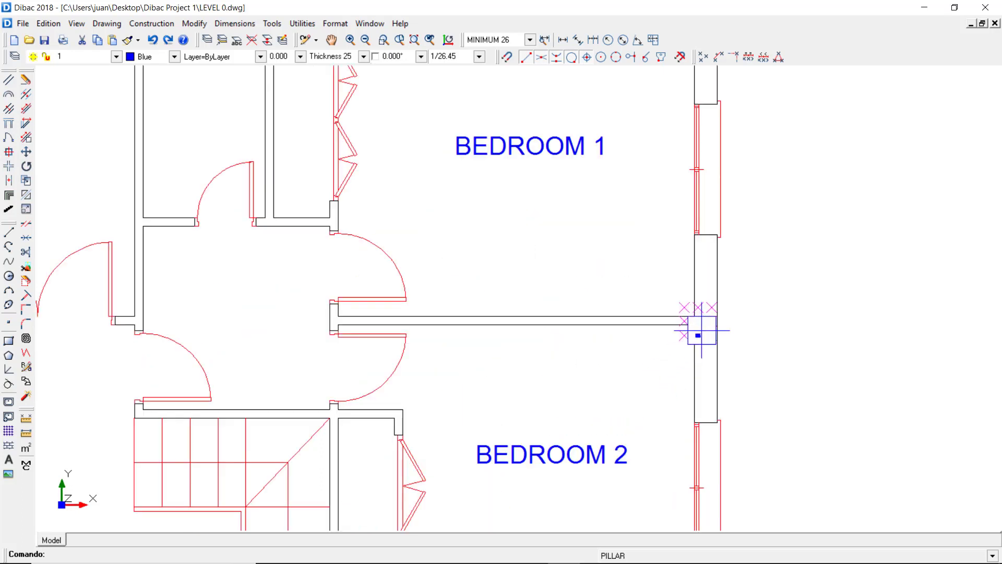
scroll(557, 218, "down", 3)
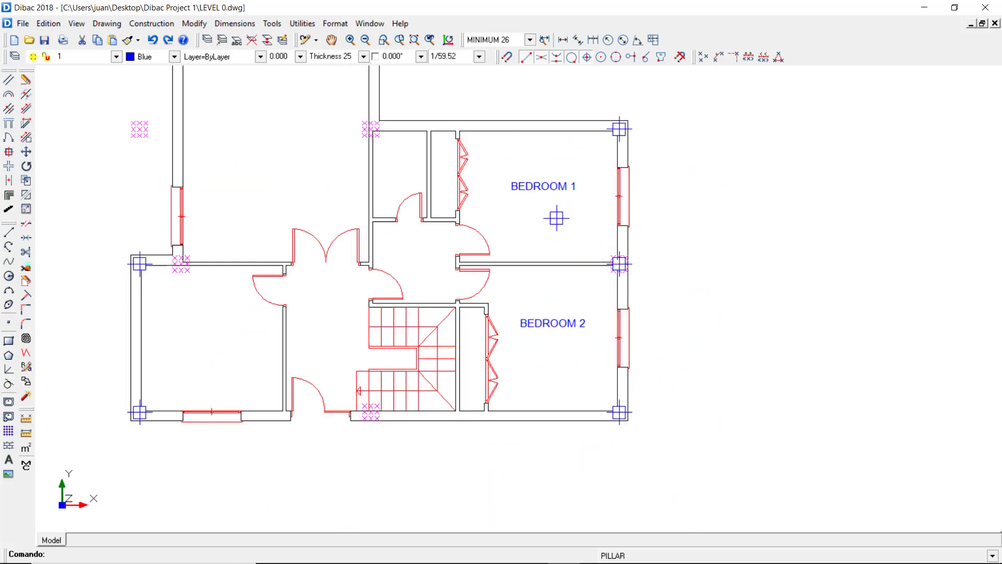
scroll(373, 133, "up", 5)
left_click(391, 152)
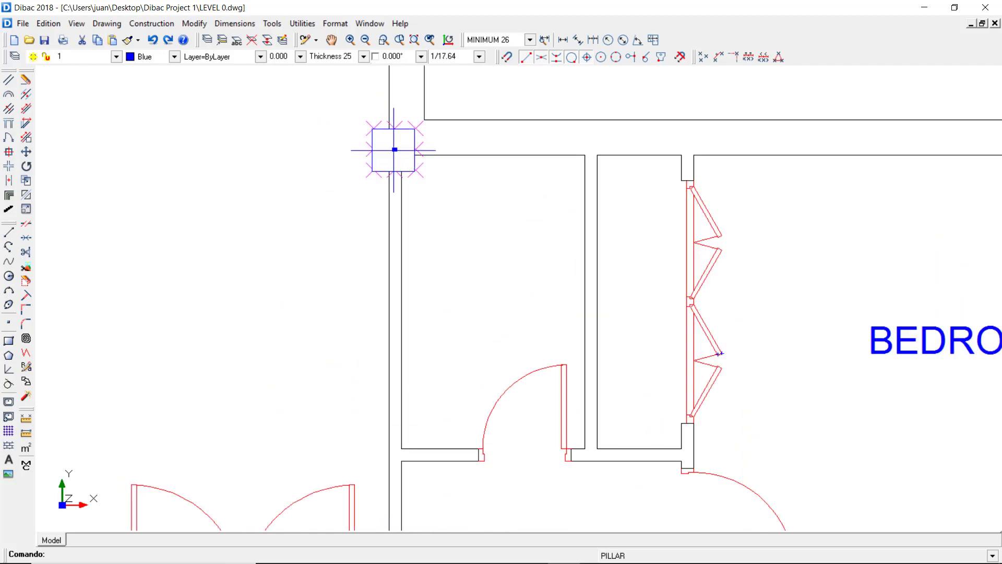
Centre pillars on the marks at the upper room's lower-left corner and in the front wall below the stairs.
scroll(297, 292, "down", 3)
scroll(287, 315, "up", 1)
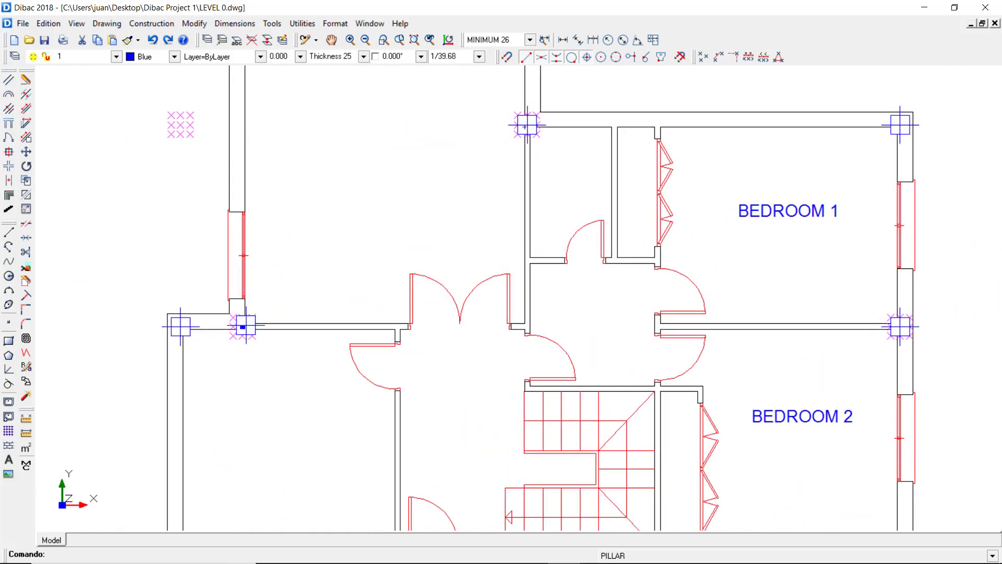
scroll(242, 327, "down", 3)
scroll(404, 449, "up", 6)
left_click(404, 419)
scroll(394, 285, "down", 3)
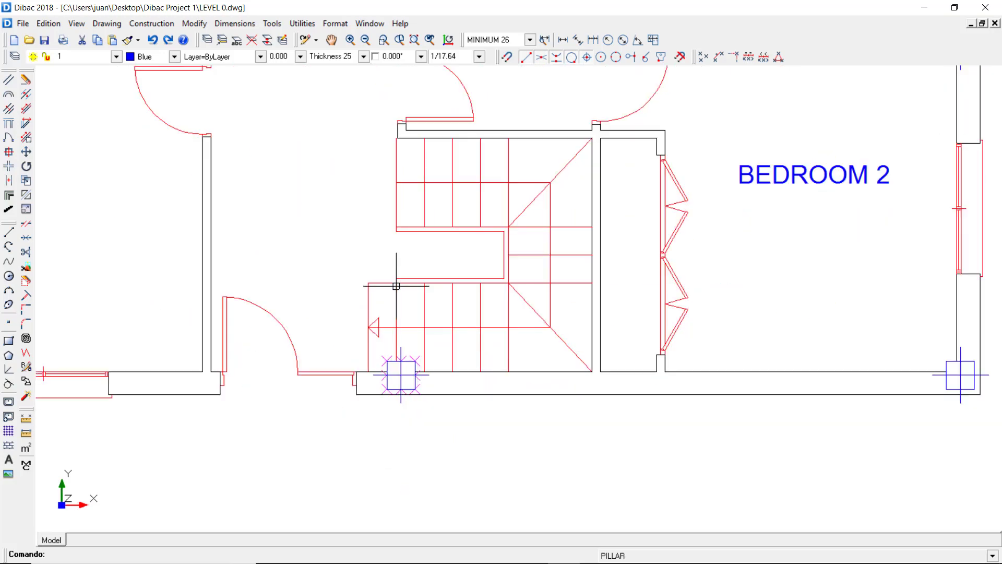
middle_click_drag(345, 221, 389, 405)
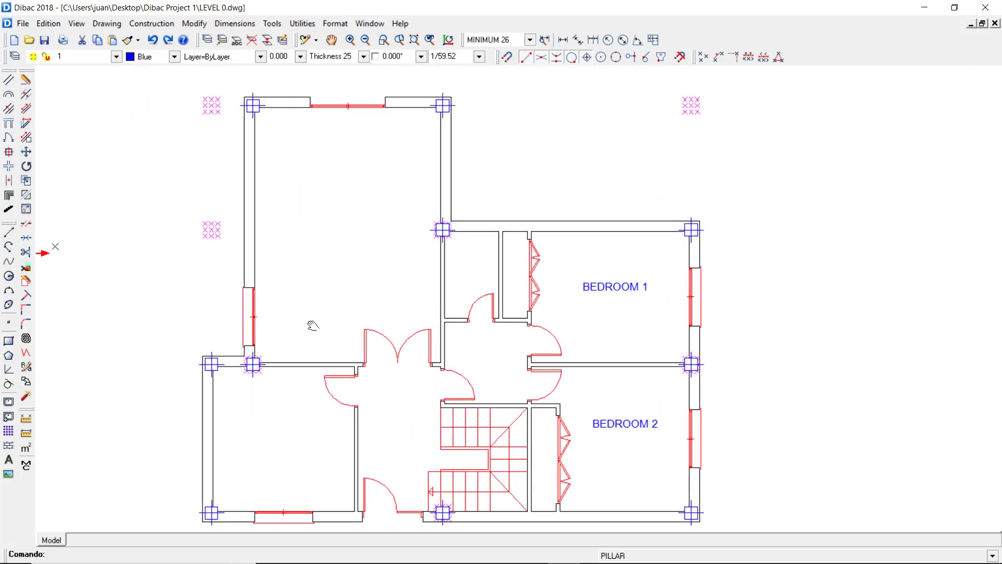
middle_click_drag(340, 338, 335, 330)
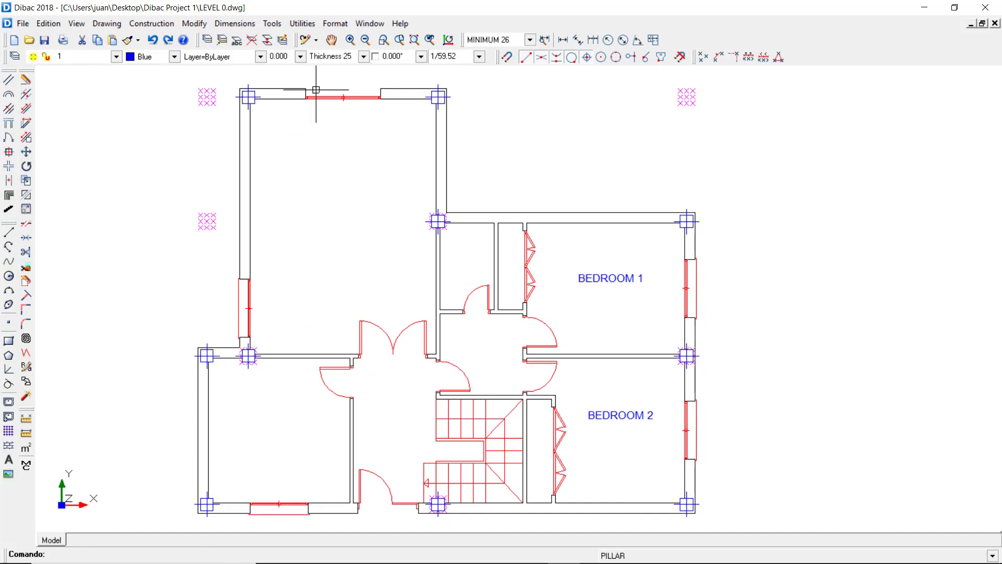
Select every Marks item across the whole plan using selection by attributes/objects and delete them.
left_click(304, 24)
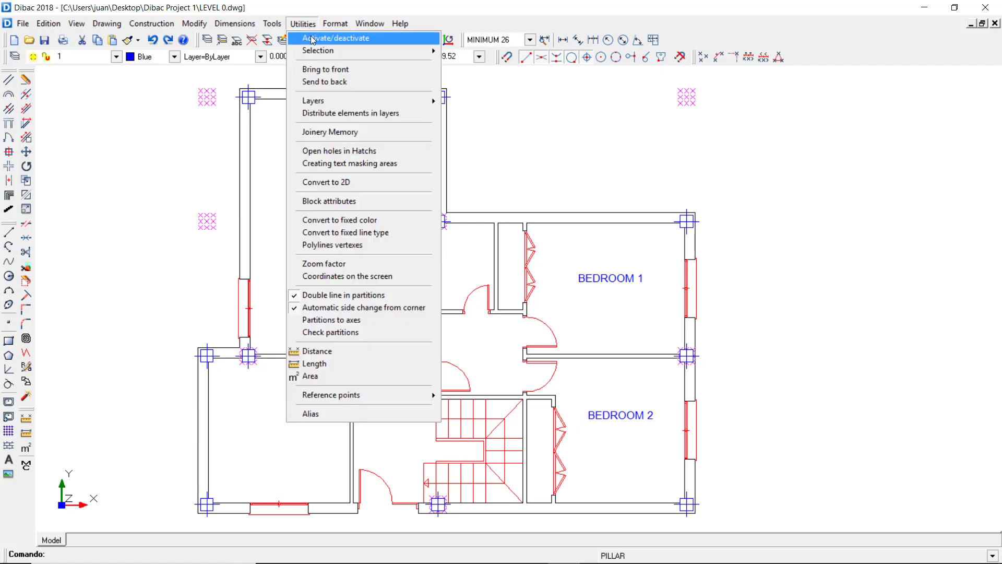
mouse_move(317, 52)
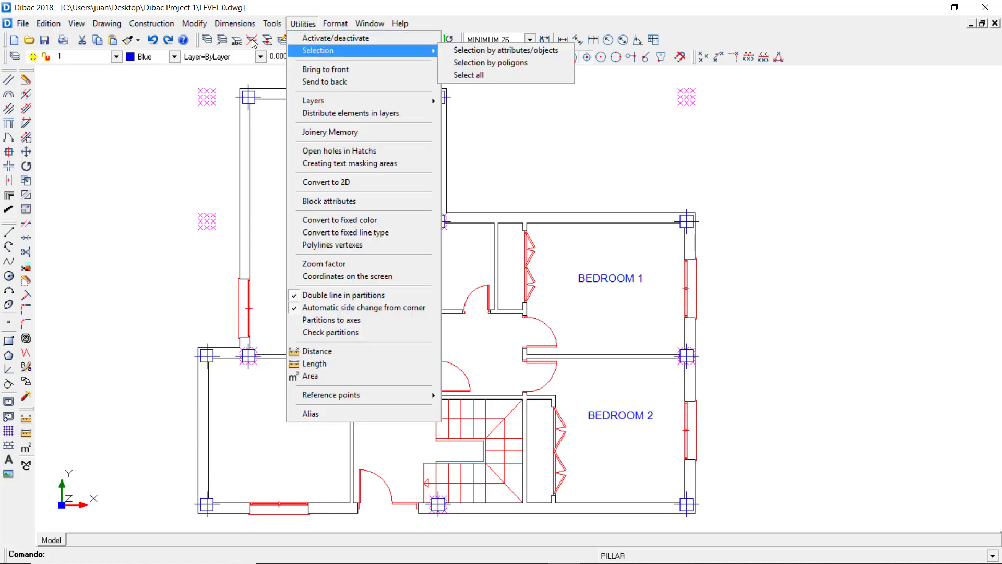
left_click(497, 50)
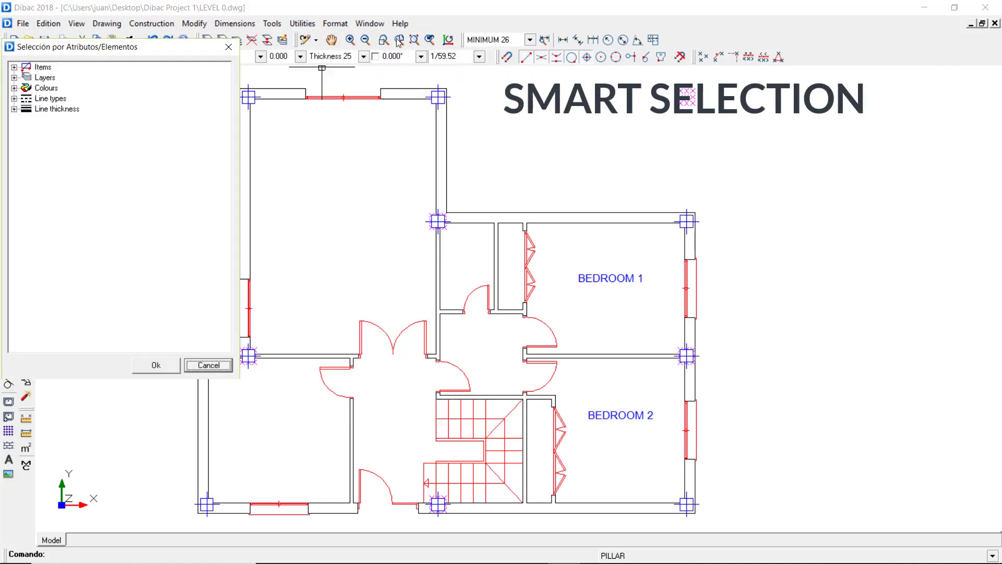
left_click(14, 67)
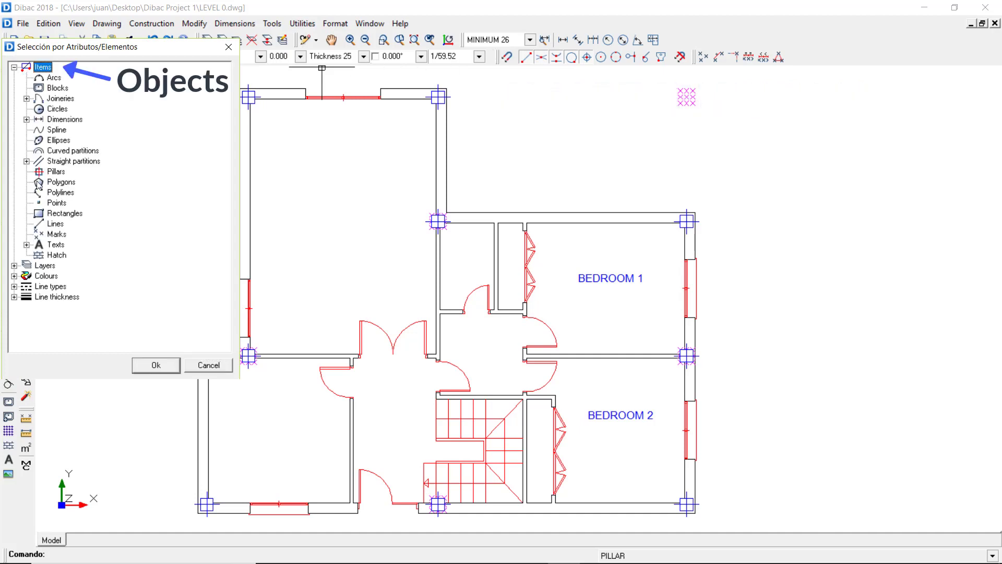
left_click(56, 234)
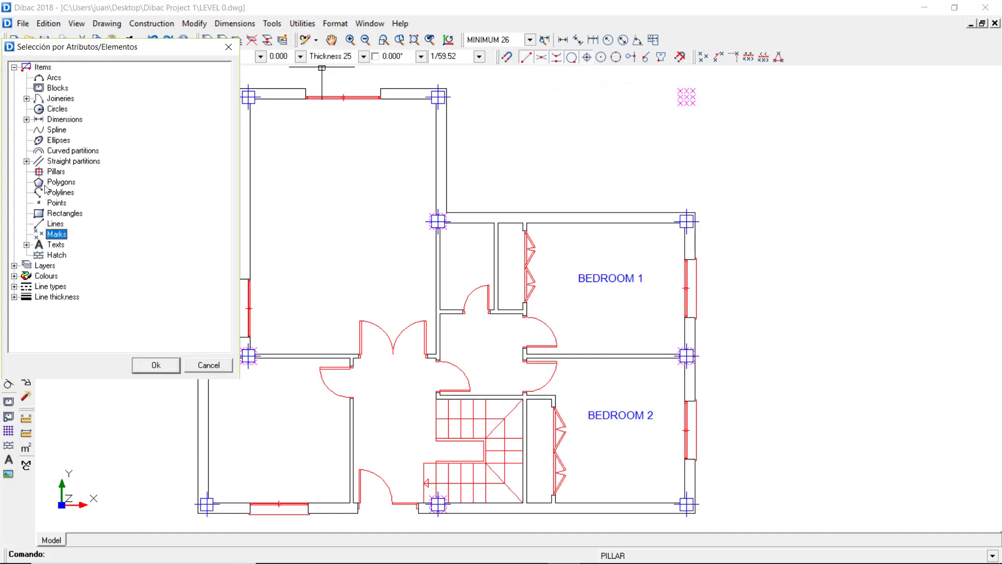
left_click(156, 366)
scroll(158, 322, "down", 2)
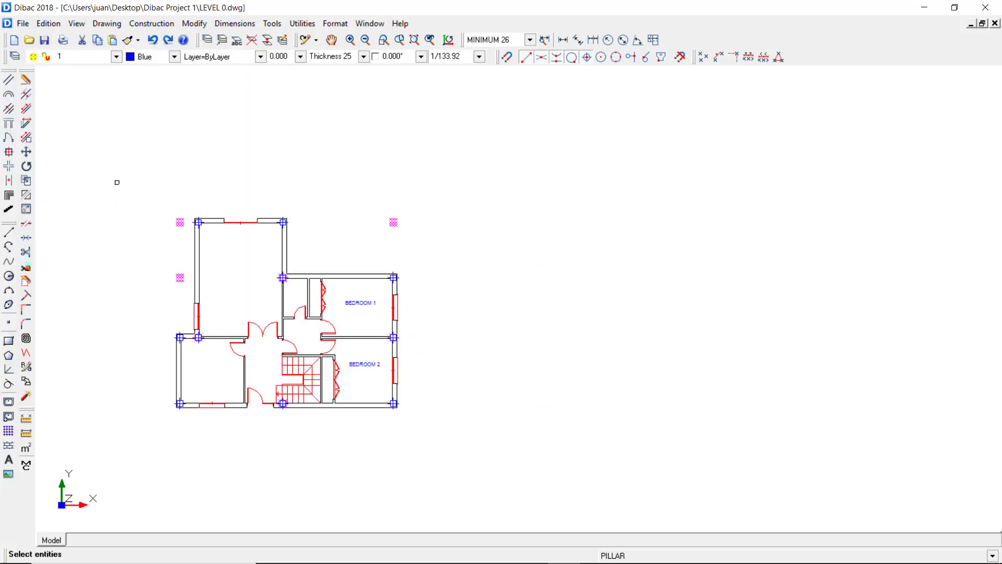
left_click(117, 182)
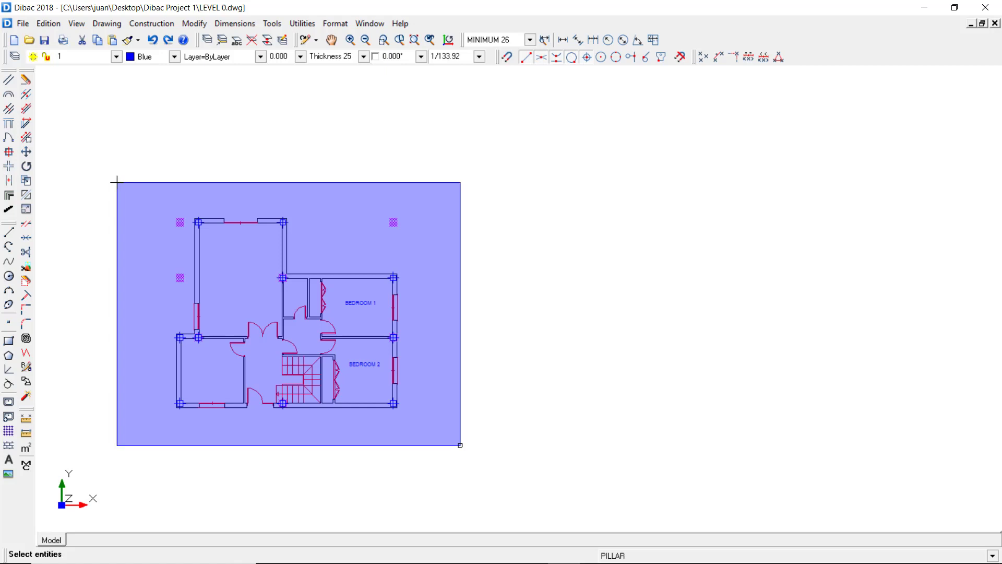
left_click(460, 445)
scroll(415, 341, "up", 2)
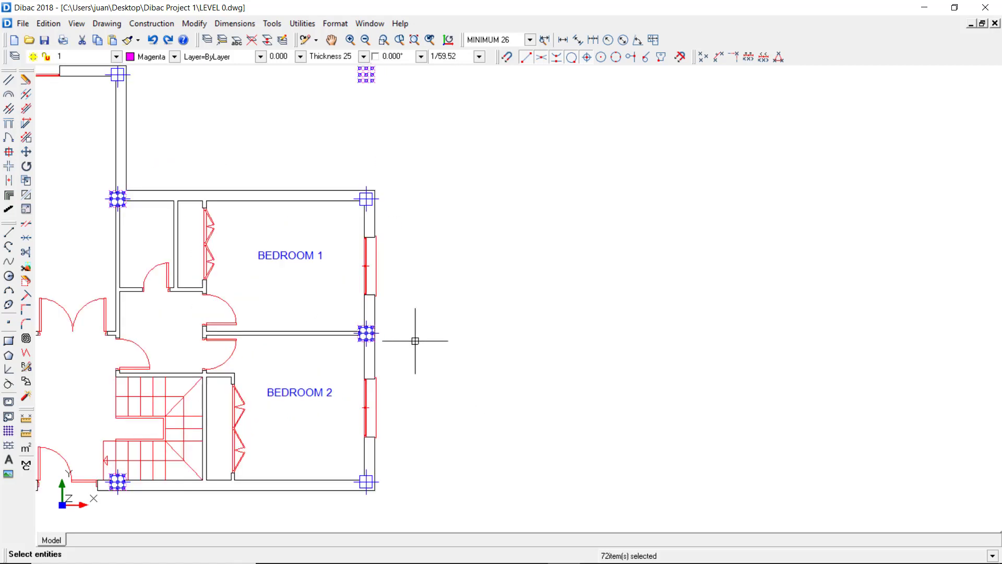
key("Delete")
scroll(416, 341, "down", 2)
scroll(415, 341, "down", 2)
mouse_move(415, 341)
middle_mouse_down()
mouse_move(467, 344)
mouse_move(549, 327)
middle_mouse_up()
scroll(381, 320, "up", 4)
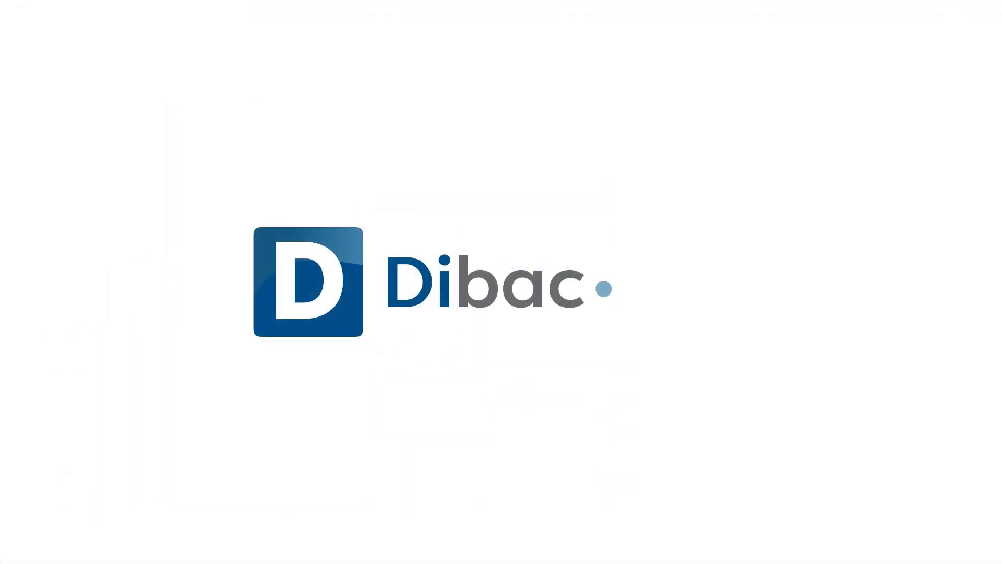